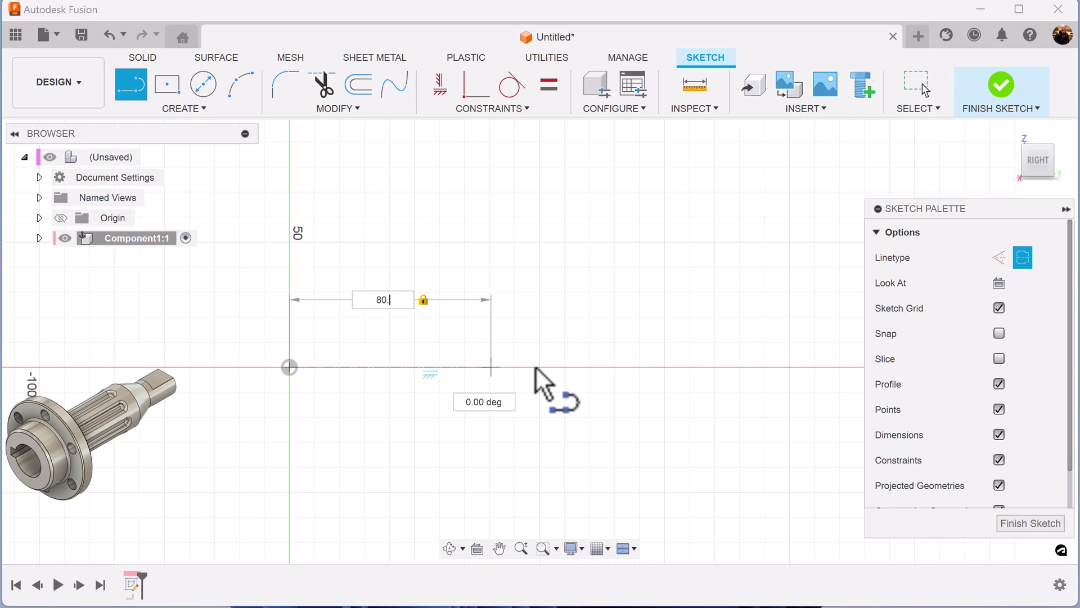
Step: Finish the horizontal centerline from the origin at 80.5 mm long and move its dimension closer to the line
key(Return)
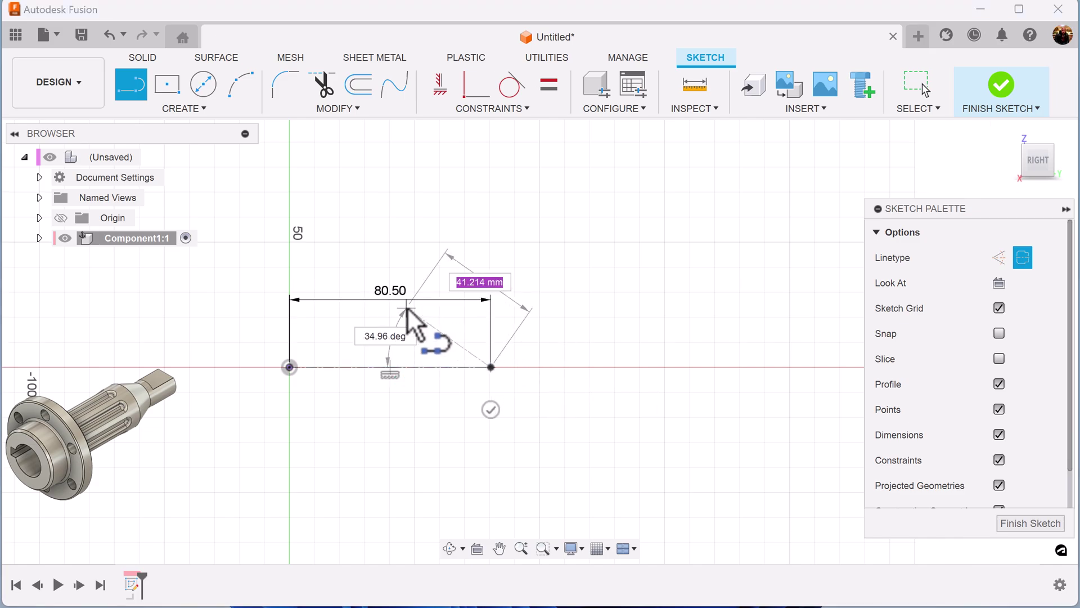
key(Escape)
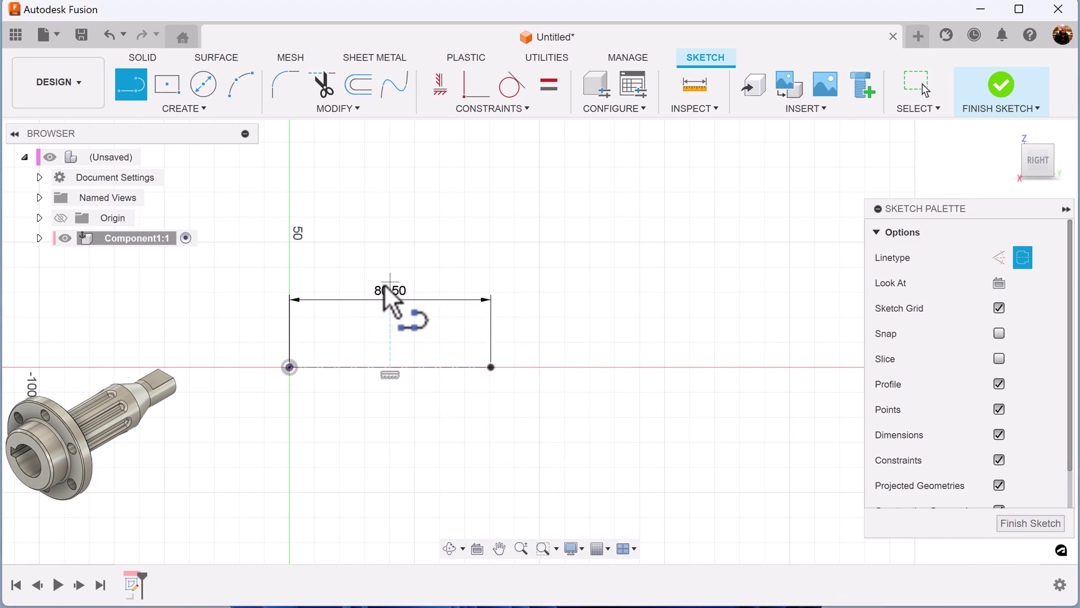
key(Escape)
drag(397, 298, 401, 342)
Step: Sketch the hub and flange outline from the origin below the centerline, with a hub edge about 10.7 mm long and a flange about 6 mm wide
scroll(408, 418, up, 3)
mouse_move(410, 425)
middle_down()
mouse_move(422, 386)
mouse_move(547, 403)
mouse_move(535, 386)
middle_up()
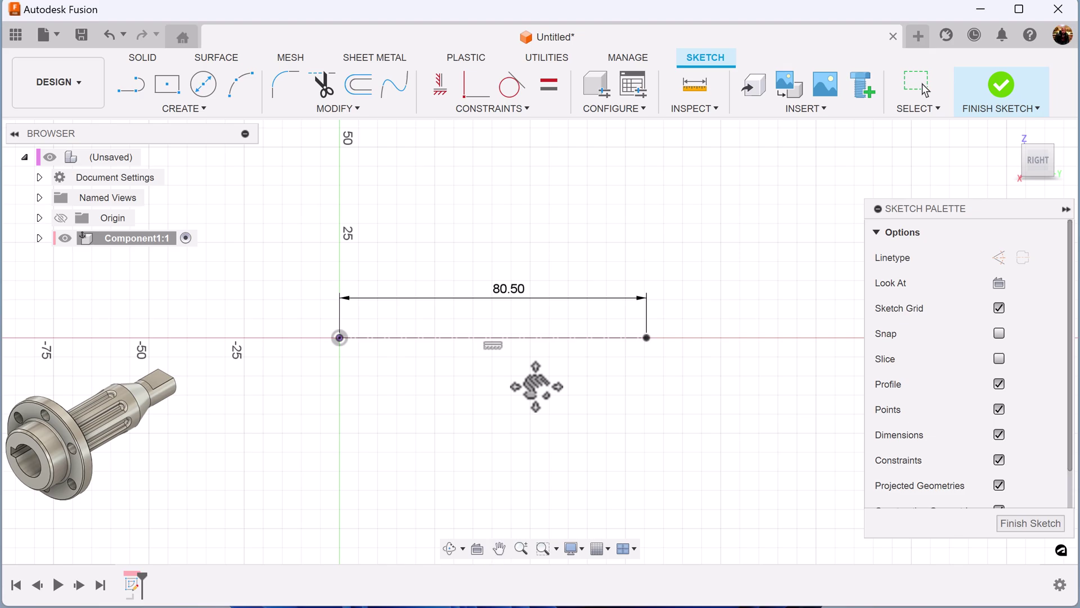
click(128, 94)
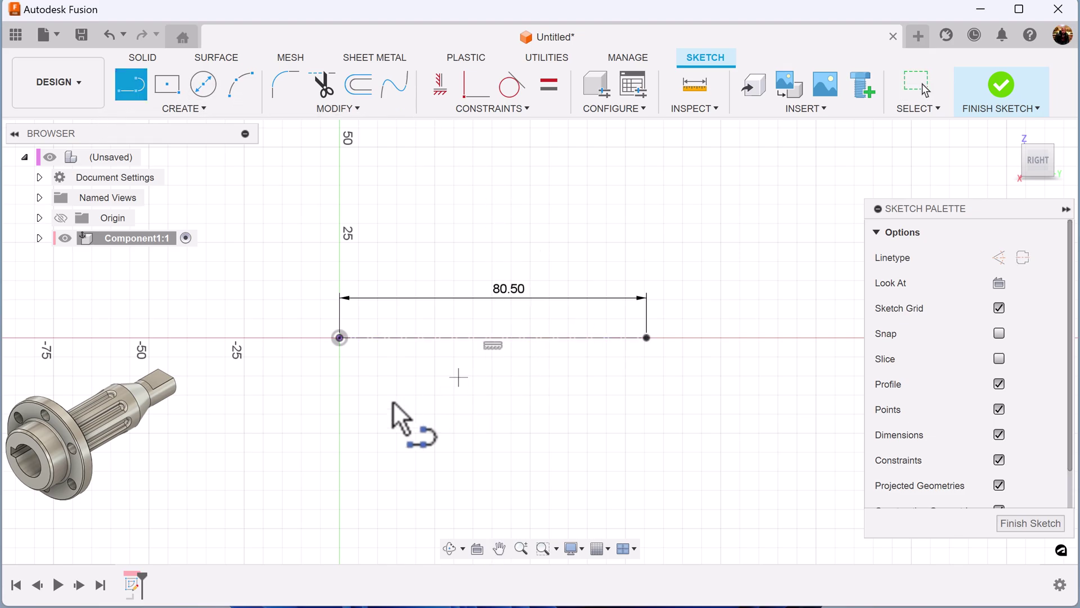
scroll(346, 360, up, 3)
mouse_move(458, 355)
middle_down()
mouse_move(362, 398)
mouse_move(261, 377)
middle_up()
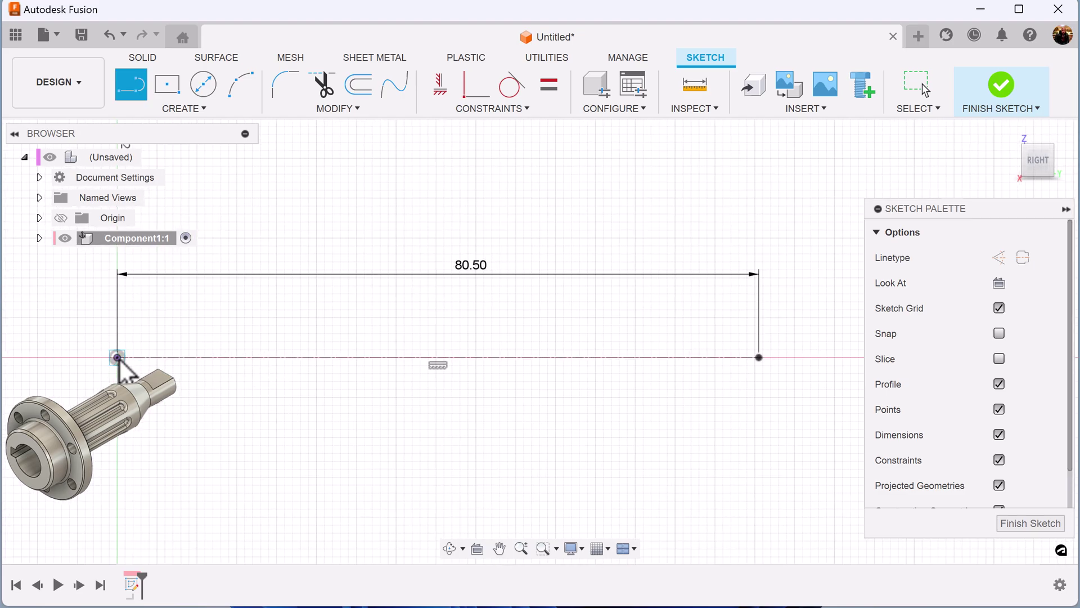
click(117, 357)
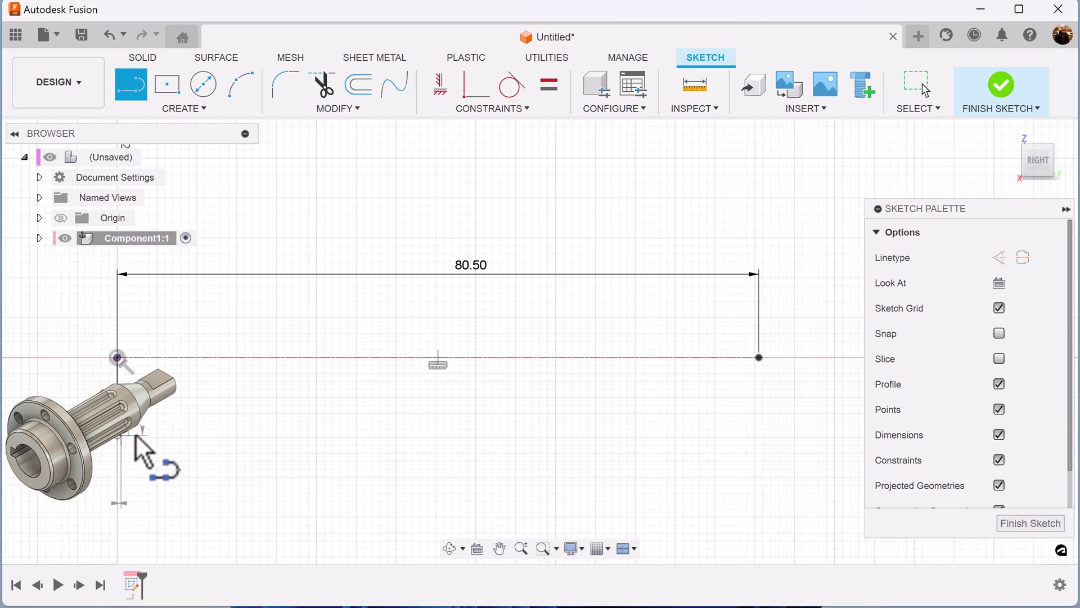
click(200, 431)
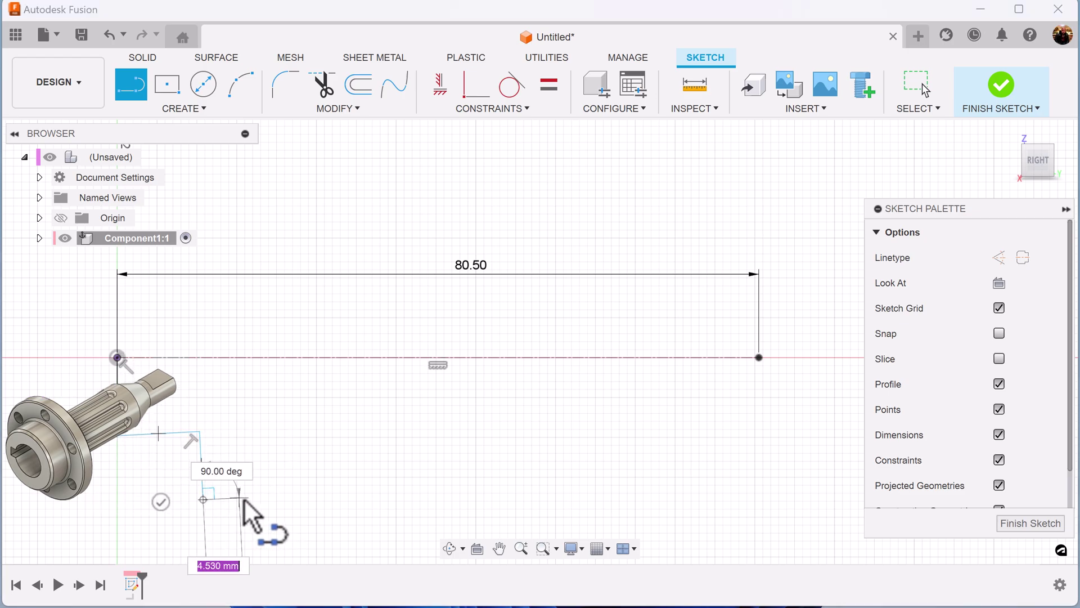
click(251, 497)
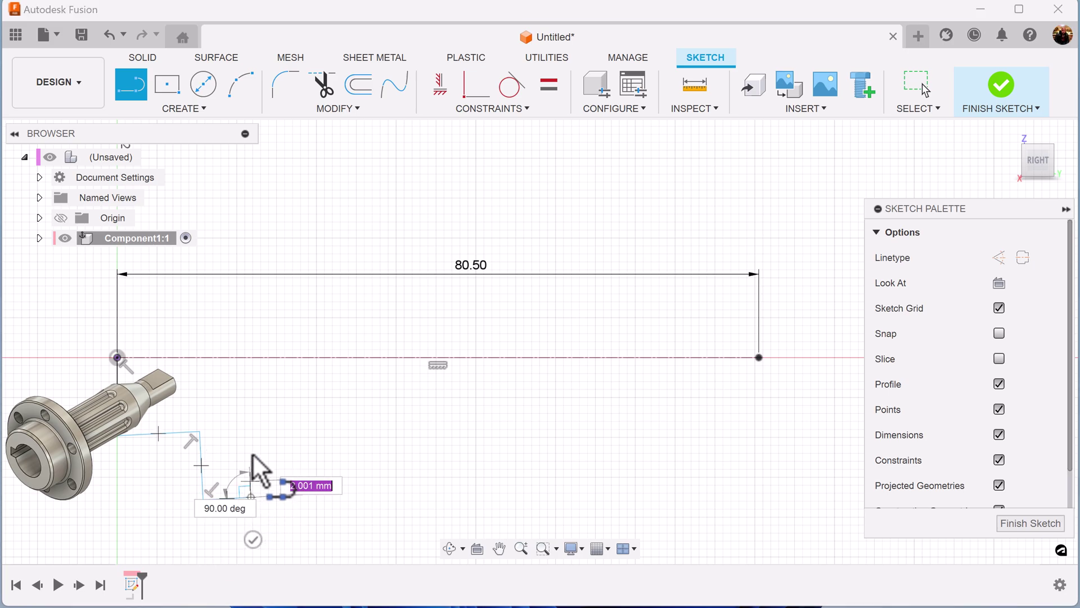
click(253, 409)
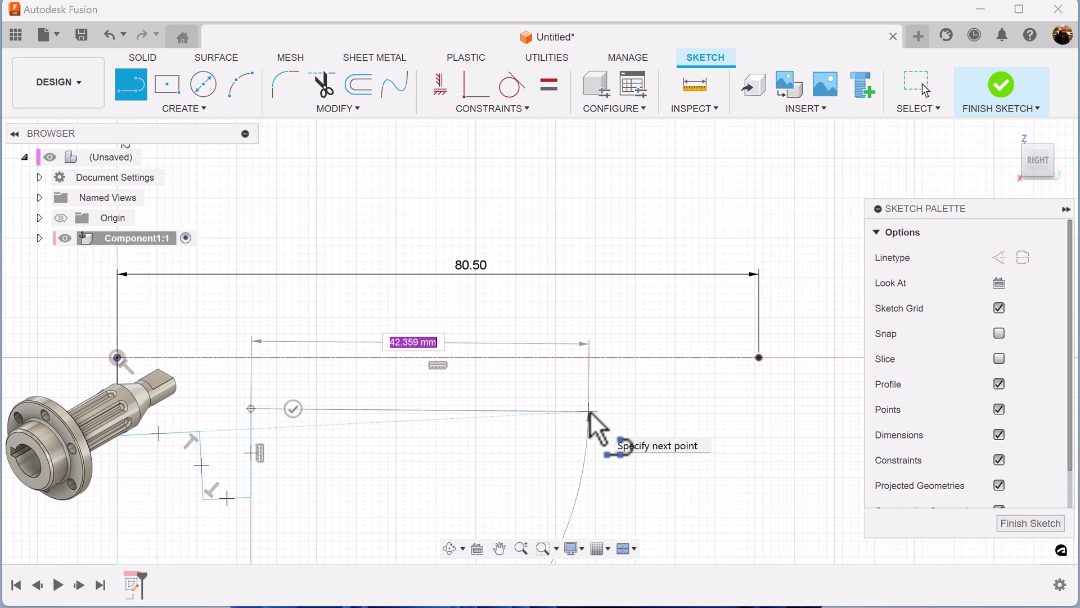
Step: Continue the outline with a long shaft edge, a taper and a straight end section about 3.5 mm below the axis, closing at the centerline's far end
click(597, 408)
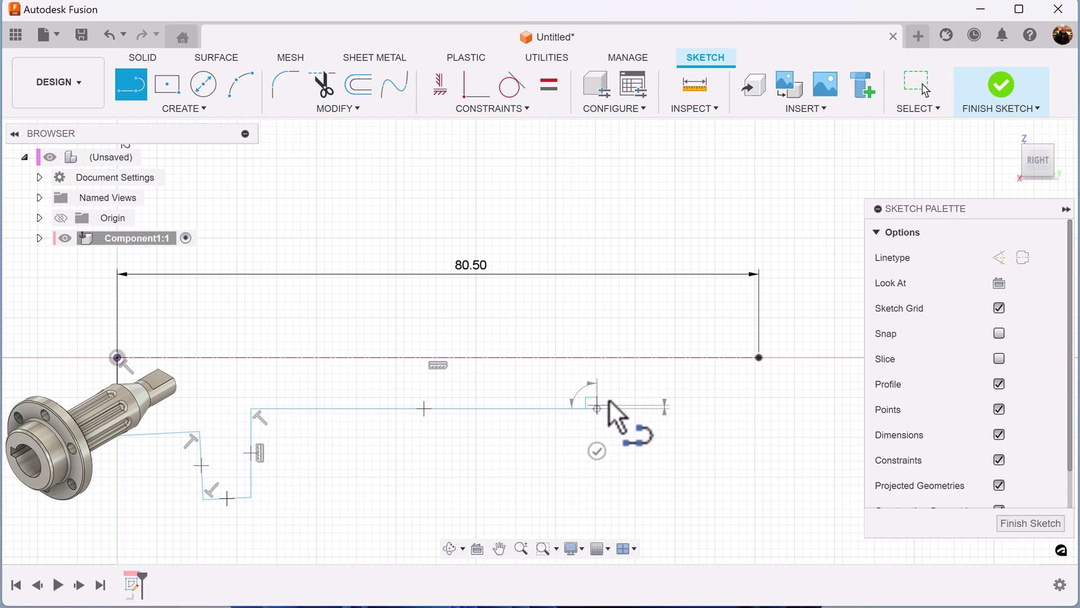
click(659, 386)
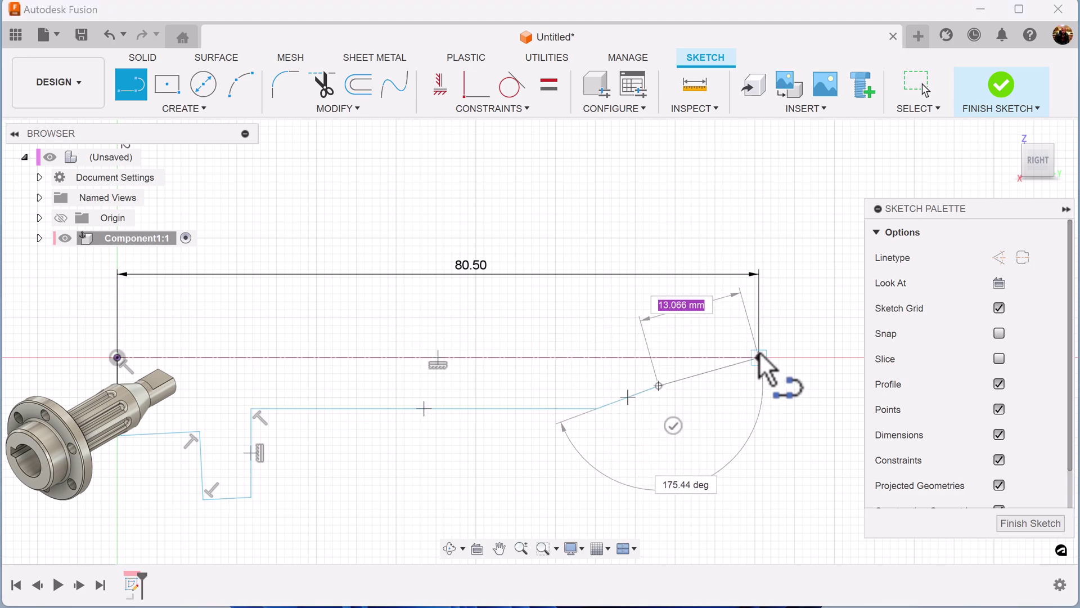
click(759, 386)
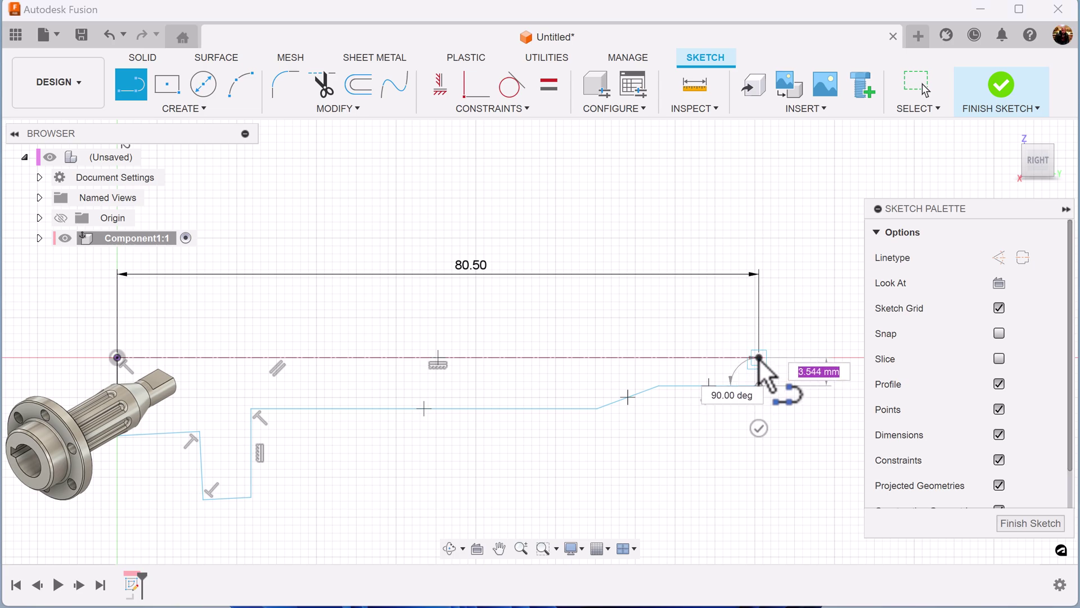
click(759, 358)
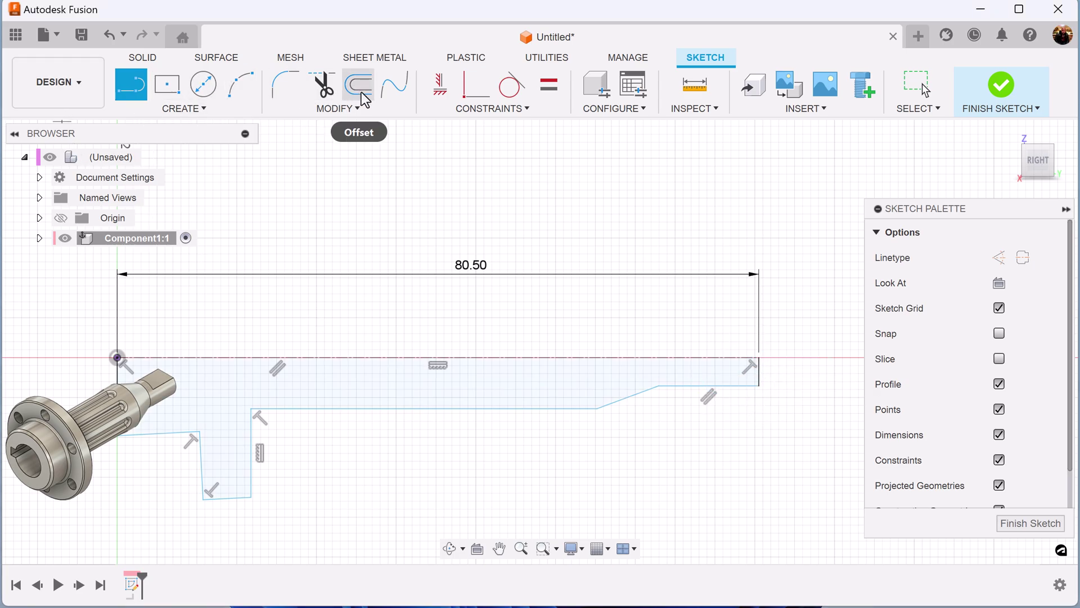
Step: Add a 28 mm diameter dimension between the centerline and the lower corner of the hub's end face
click(184, 108)
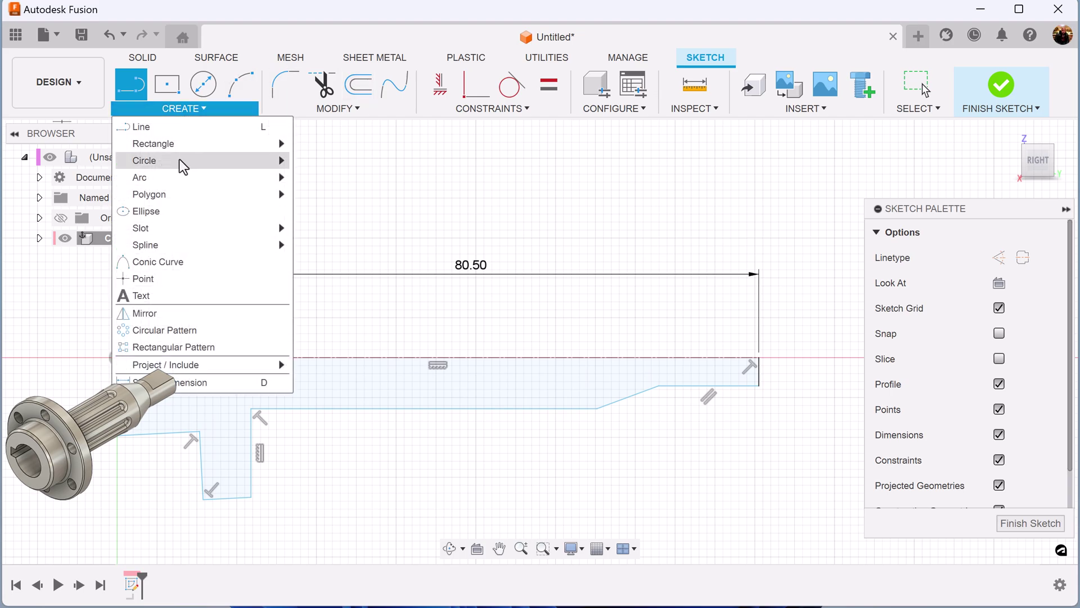
click(183, 382)
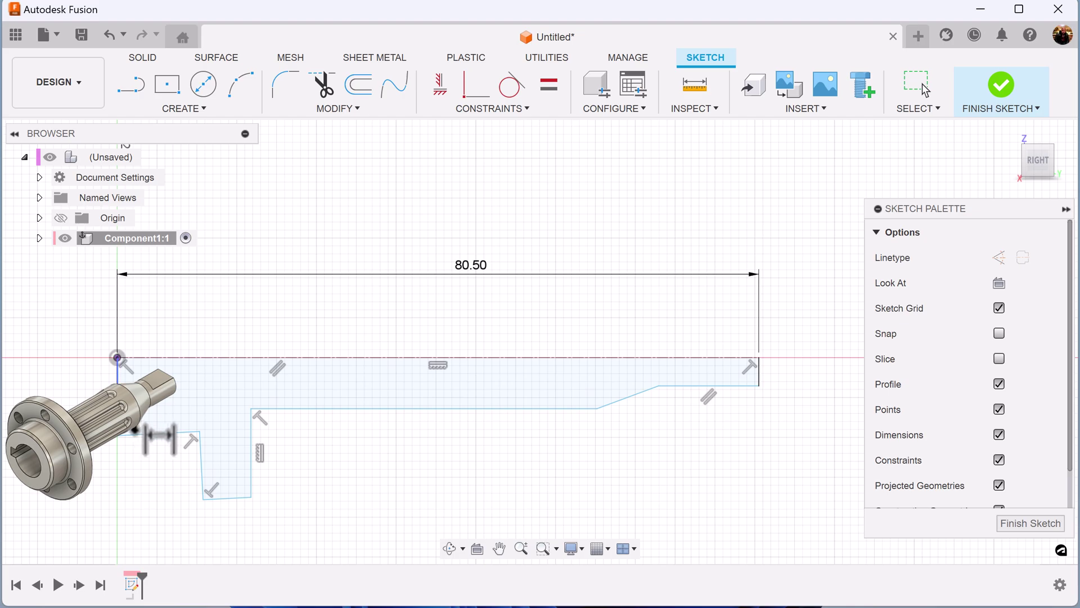
click(209, 358)
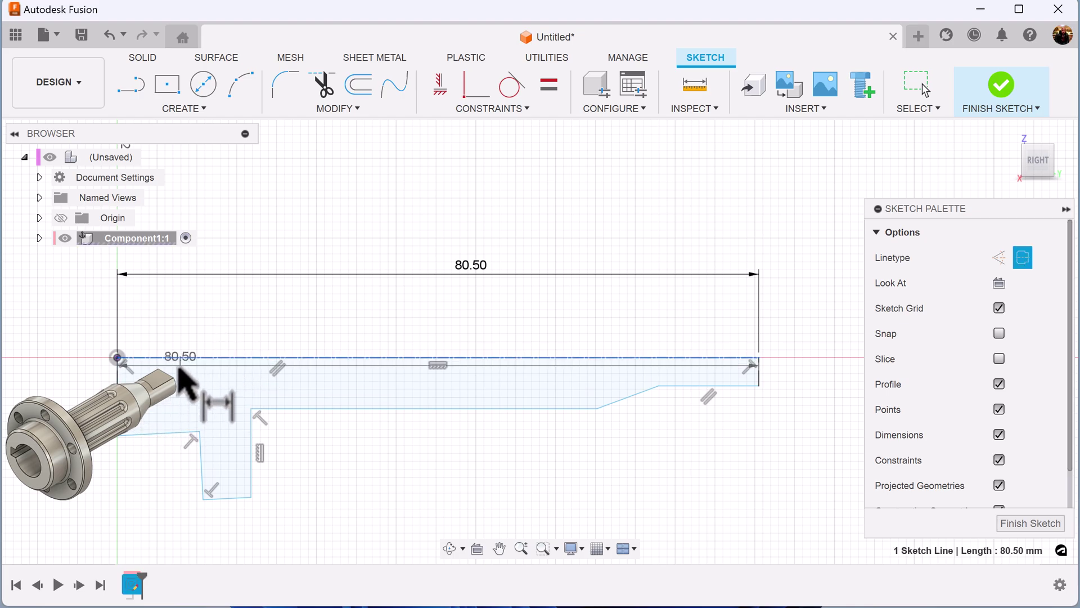
click(117, 437)
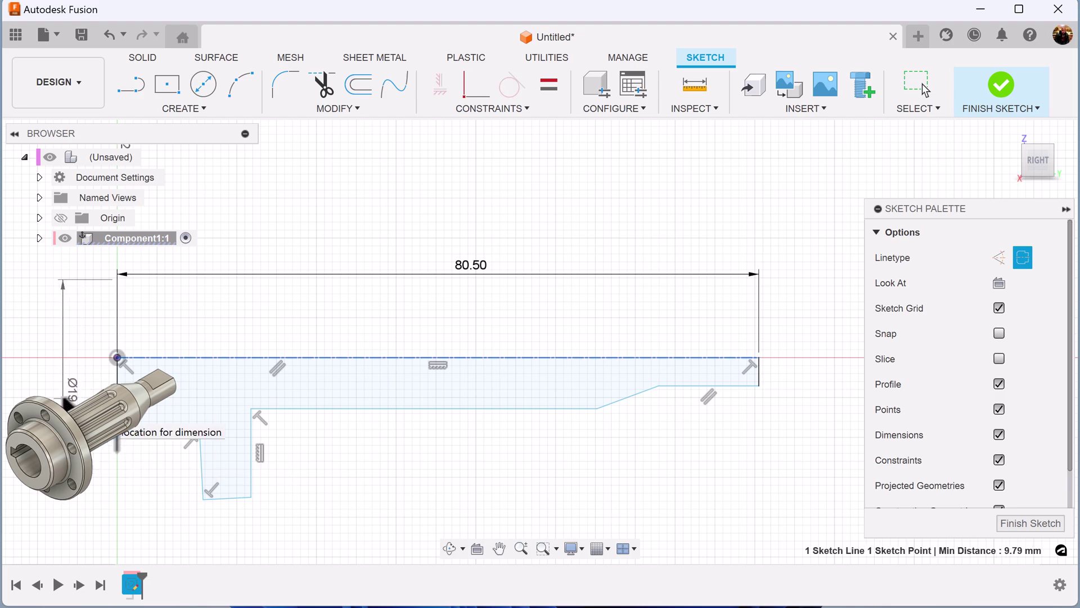
click(67, 403)
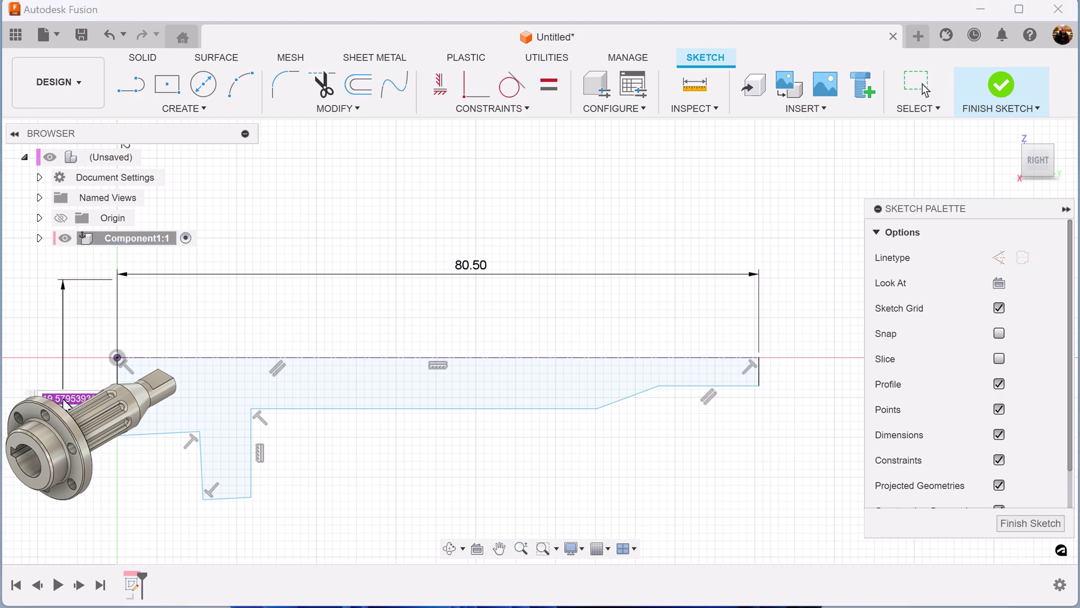
key(Return)
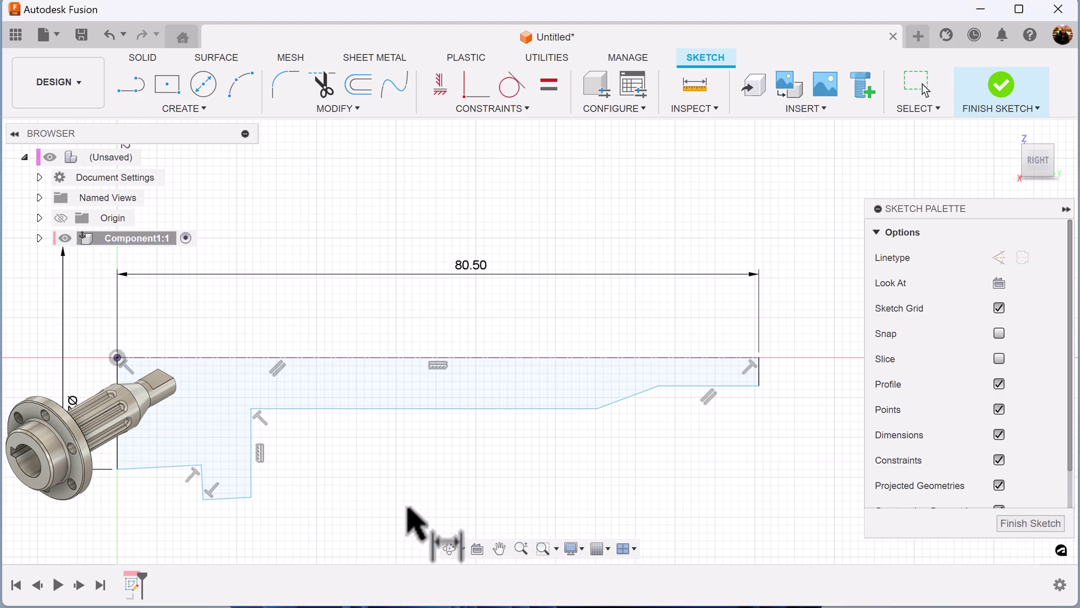
scroll(401, 515, down, 1)
scroll(301, 530, up, 3)
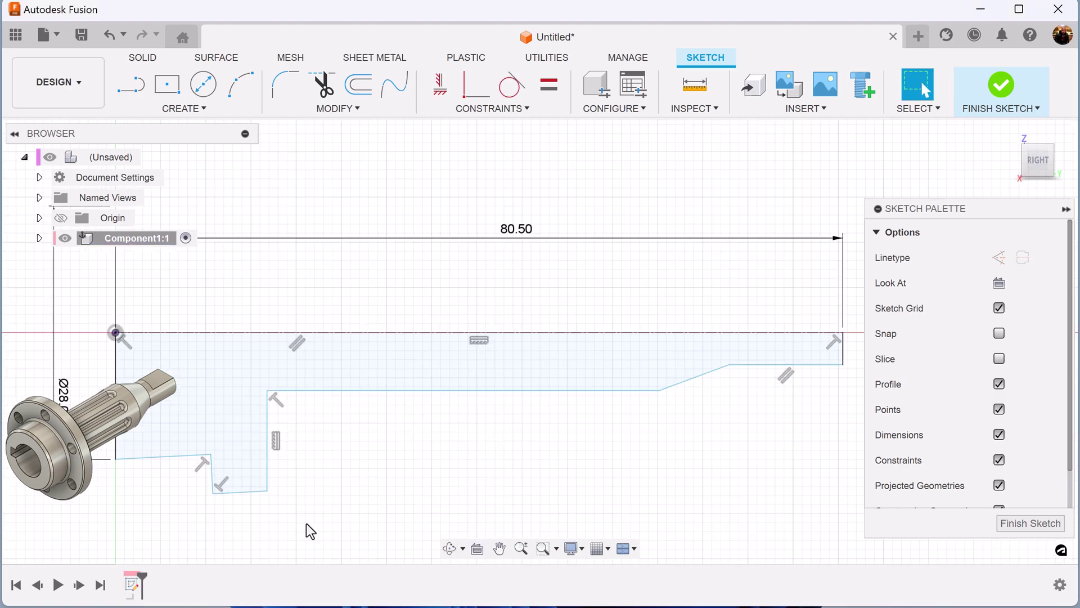
middle_drag(321, 482, 485, 441)
key(Escape)
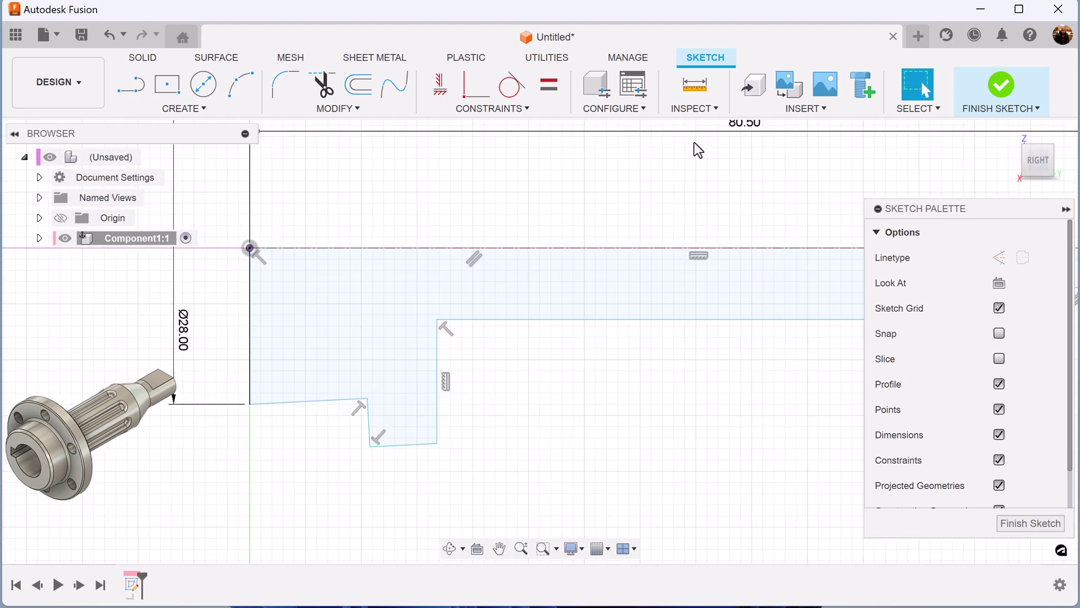
Step: Make the hub's outer edge perpendicular to its vertical end line
click(480, 108)
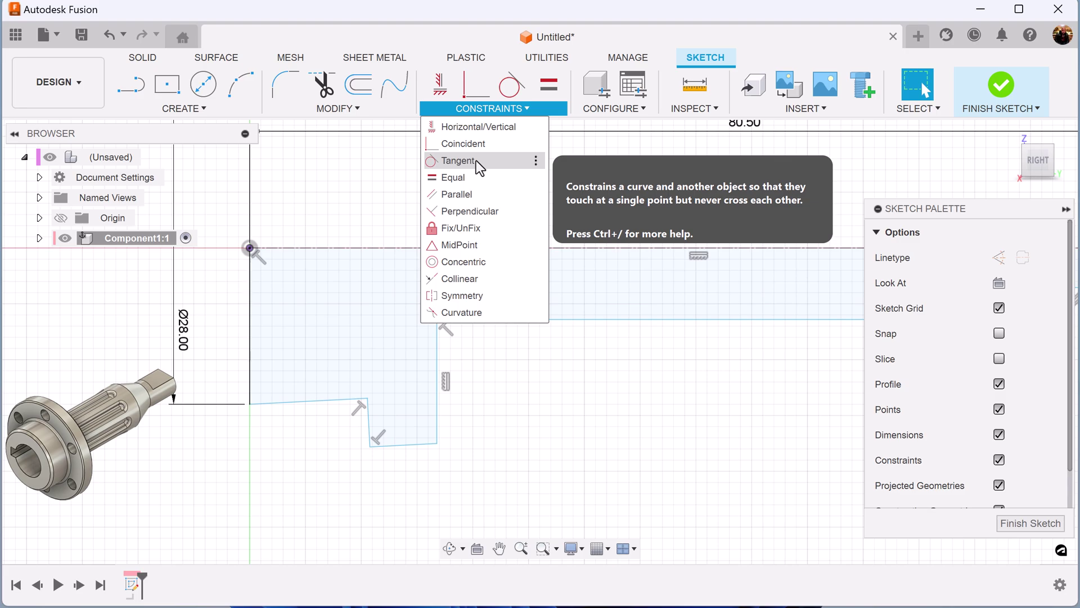
click(475, 213)
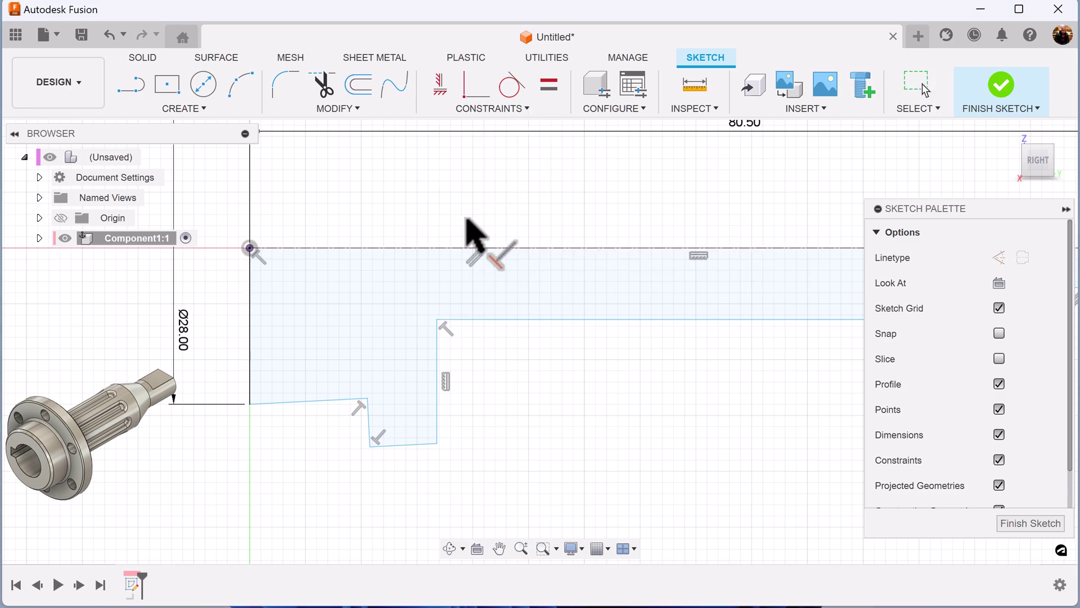
click(250, 344)
click(280, 403)
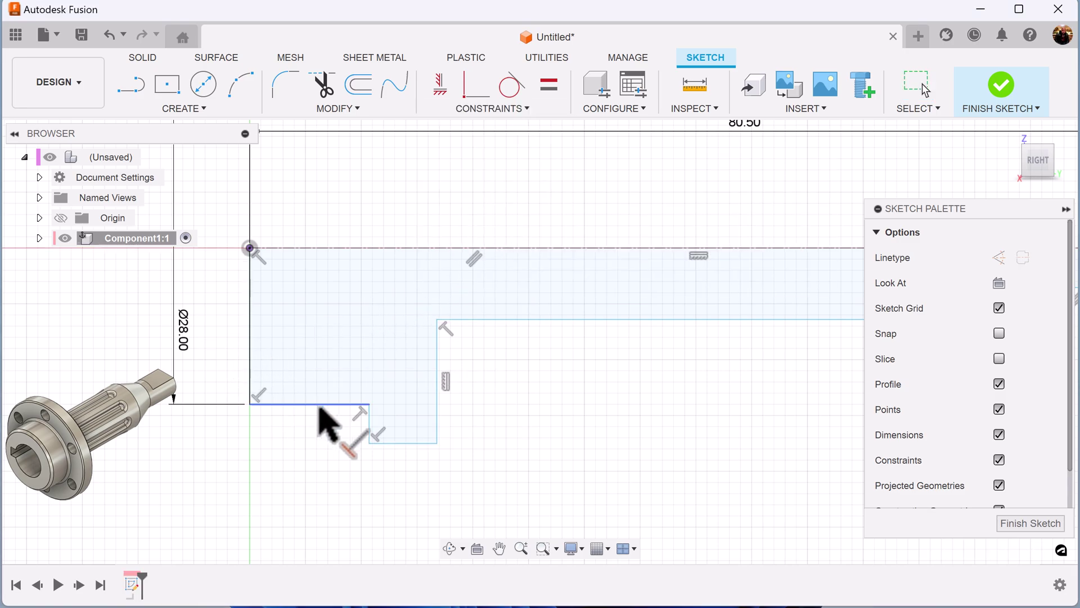
Step: Dimension the flange's outer edge from the centerline as a 45 mm diameter
scroll(623, 434, down, 3)
mouse_move(735, 393)
middle_down()
mouse_move(475, 393)
mouse_move(569, 393)
middle_up()
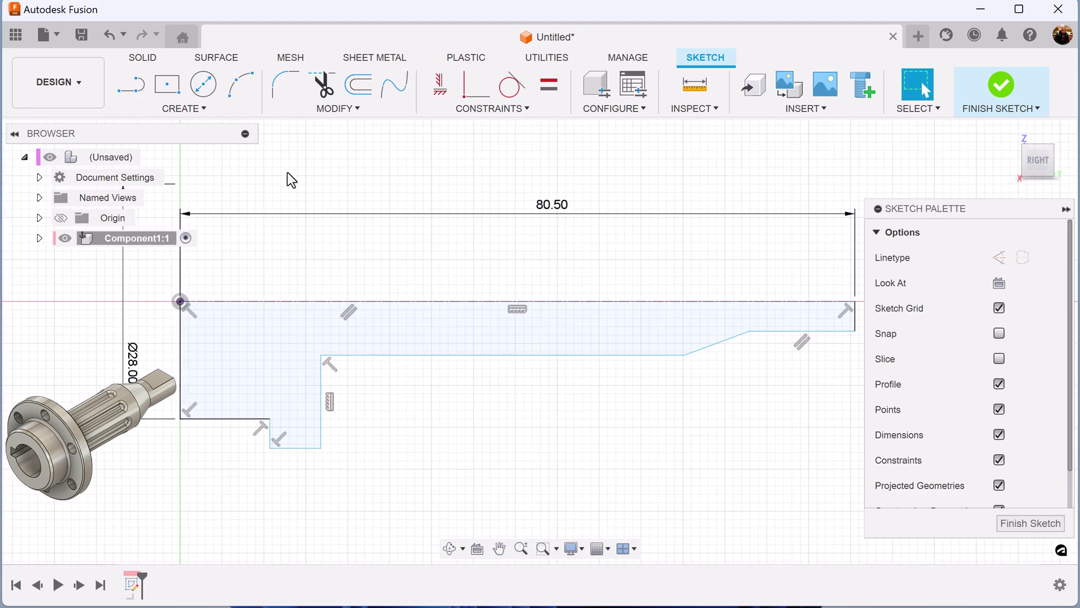
key(d)
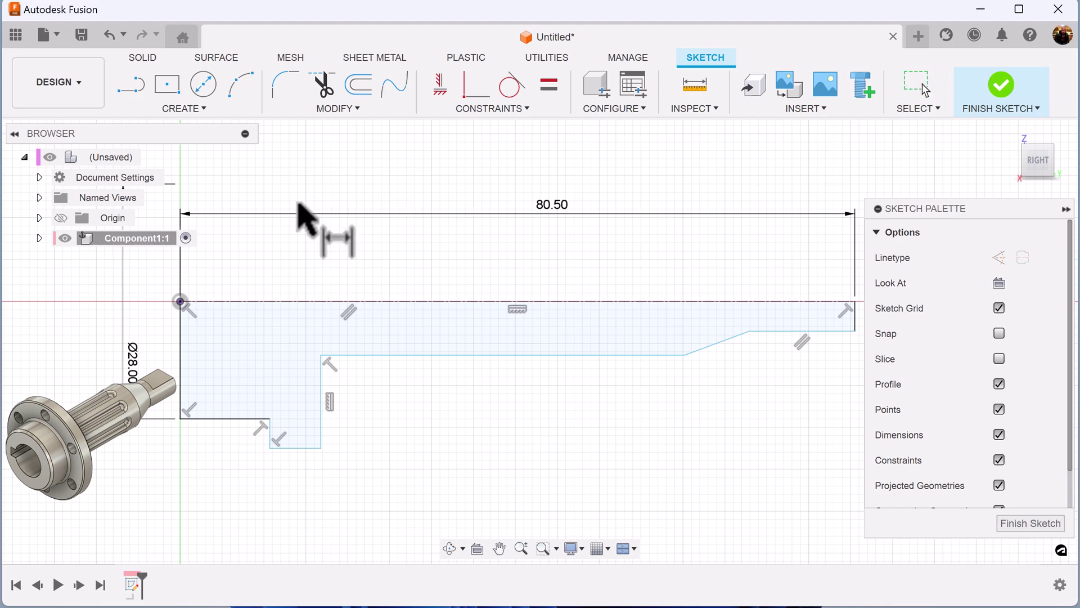
middle_drag(406, 398, 482, 403)
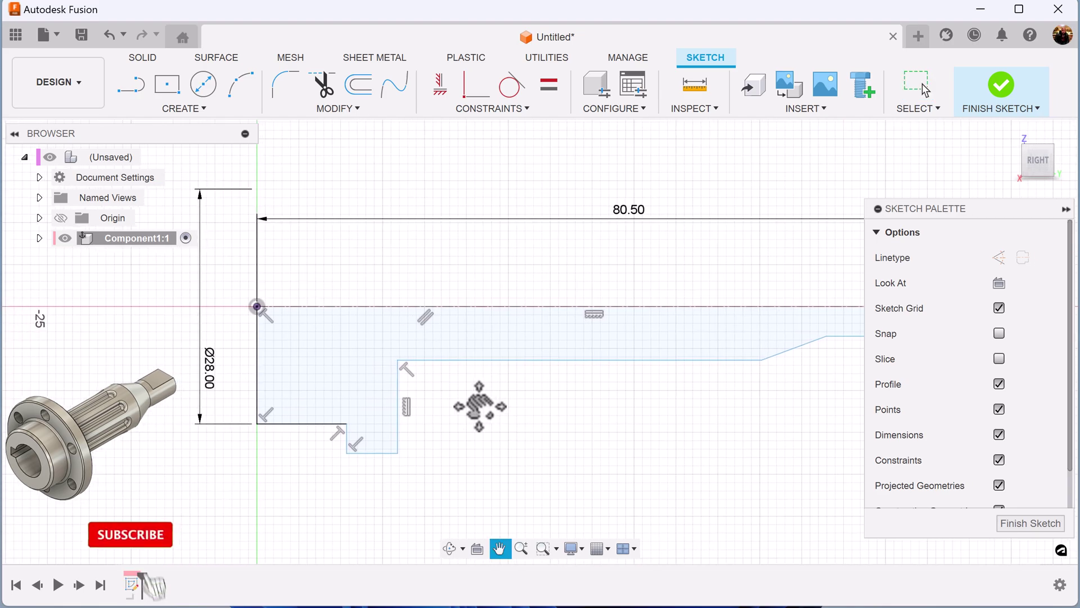
click(375, 453)
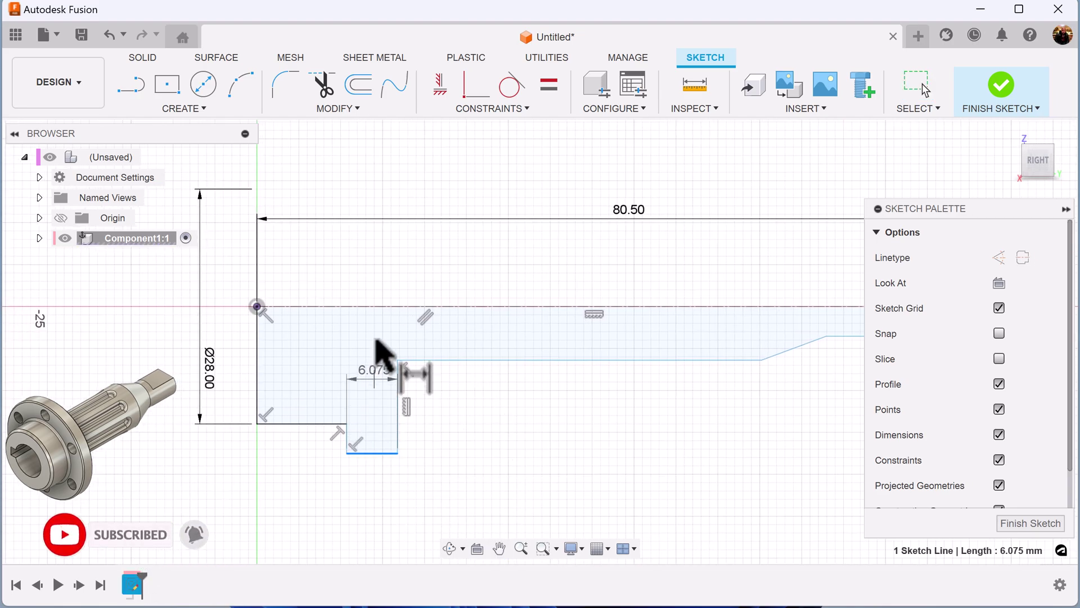
click(373, 307)
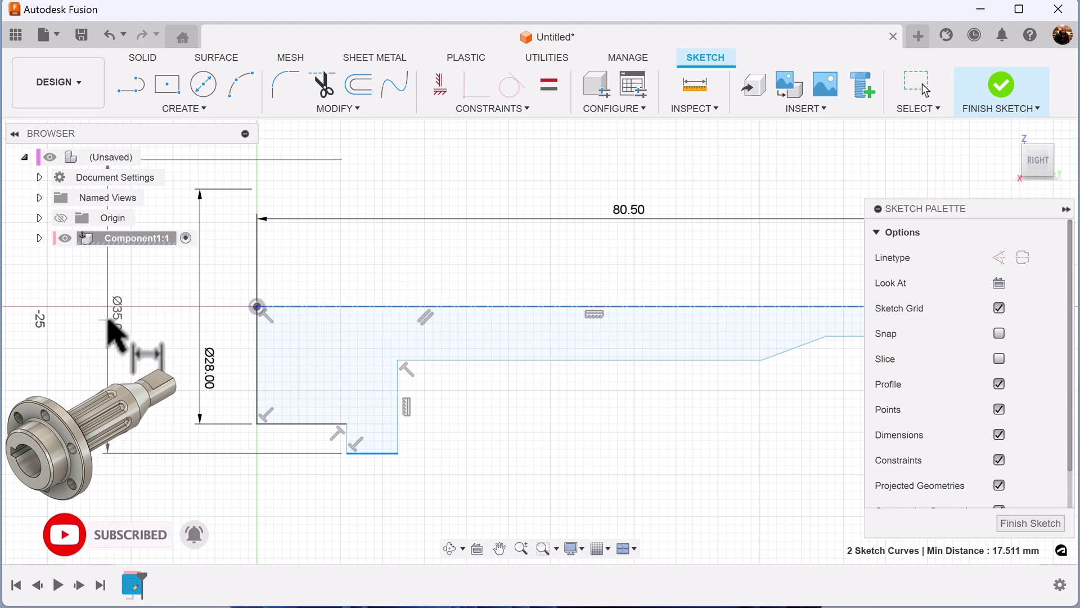
click(108, 322)
text(45)
key(Return)
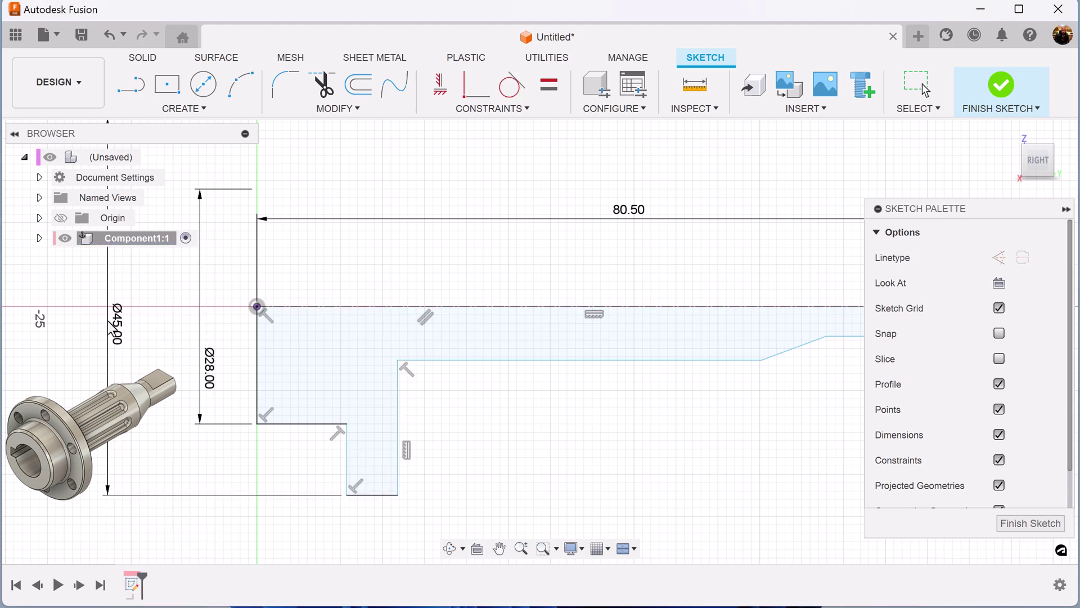
Step: Dimension the long shaft edge from the centerline as a 20 mm diameter
middle_drag(598, 456, 584, 478)
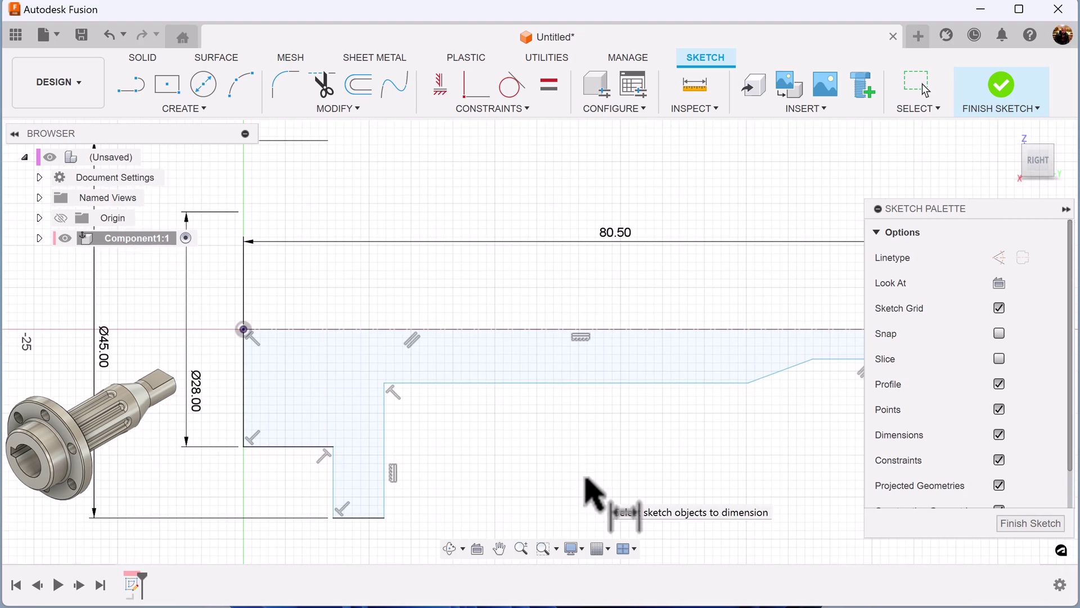
click(585, 384)
click(271, 329)
click(220, 338)
text(20)
key(Return)
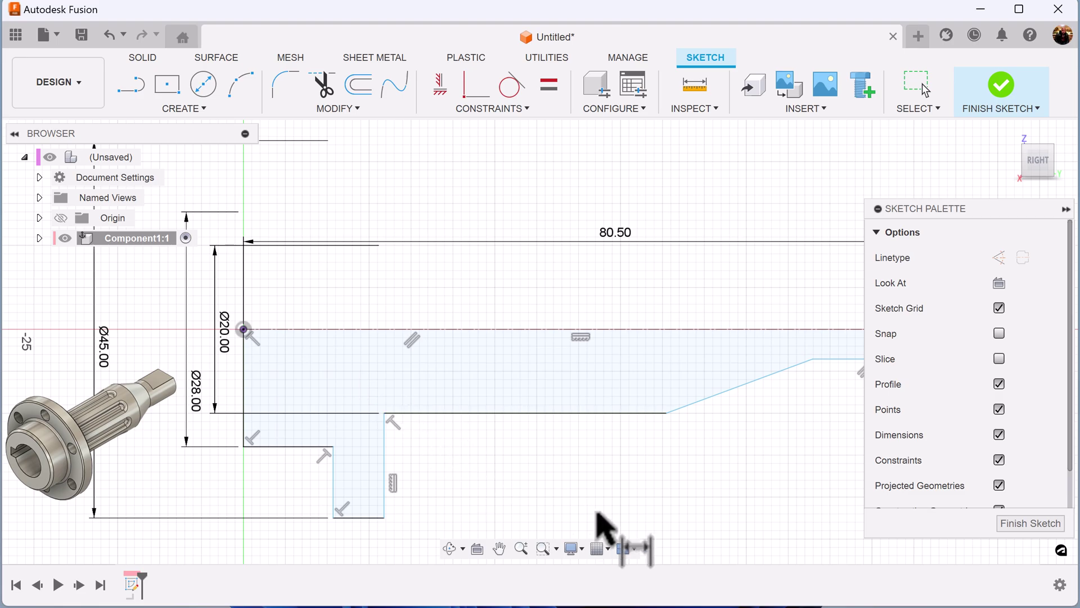
Step: Space out the 20 mm and 28 mm diameter dimensions beside the hub so they no longer crowd each other
scroll(647, 490, down, 2)
middle_drag(671, 475, 665, 482)
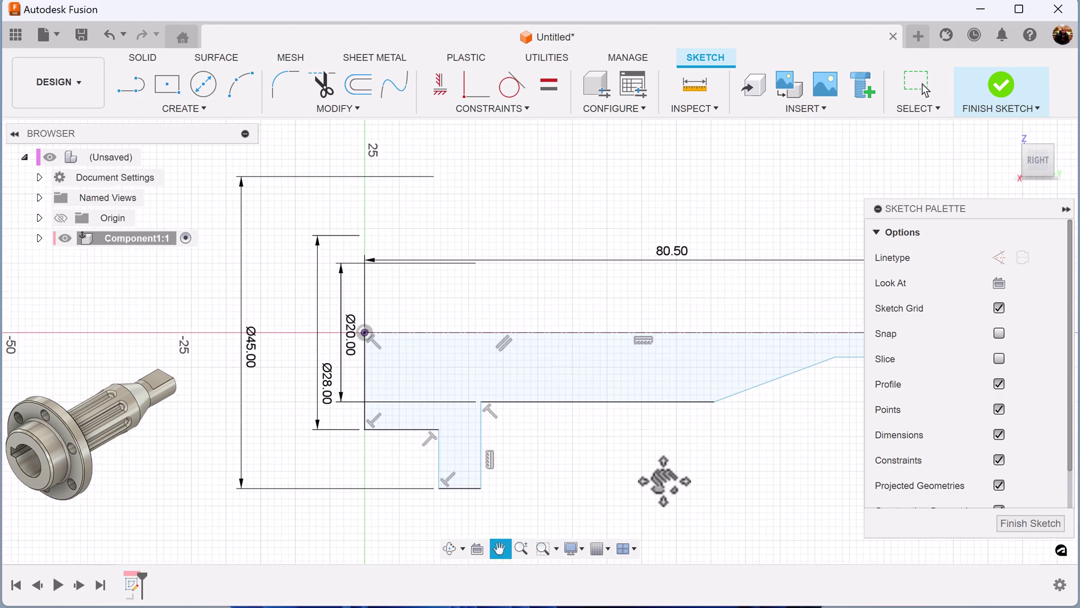
drag(304, 360, 329, 370)
Step: Dimension the length of the hub's outer edge beside the flange as 10 mm
middle_drag(677, 469, 639, 449)
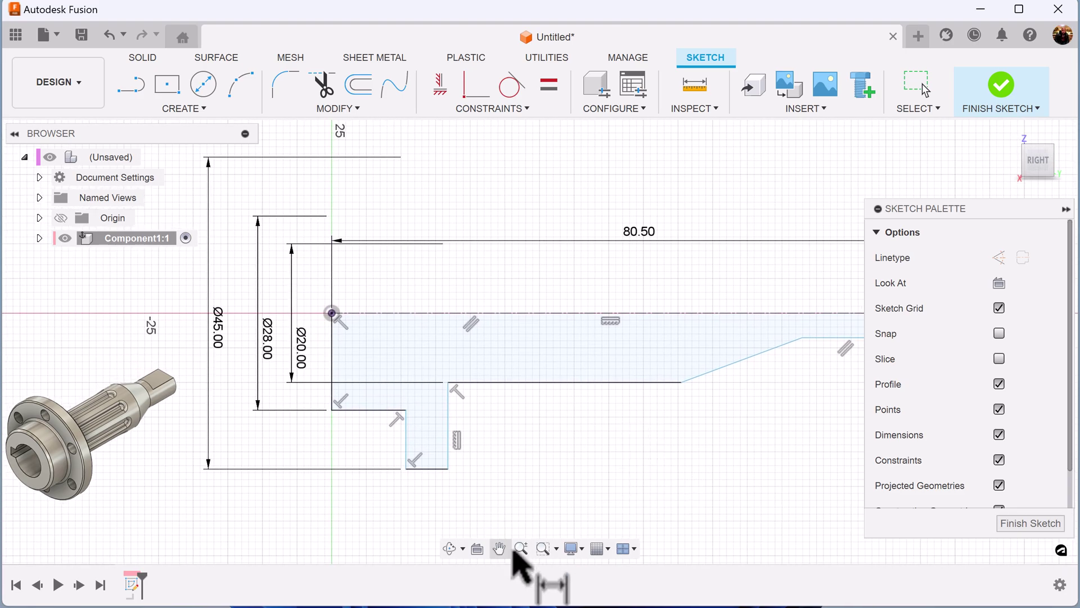
click(374, 411)
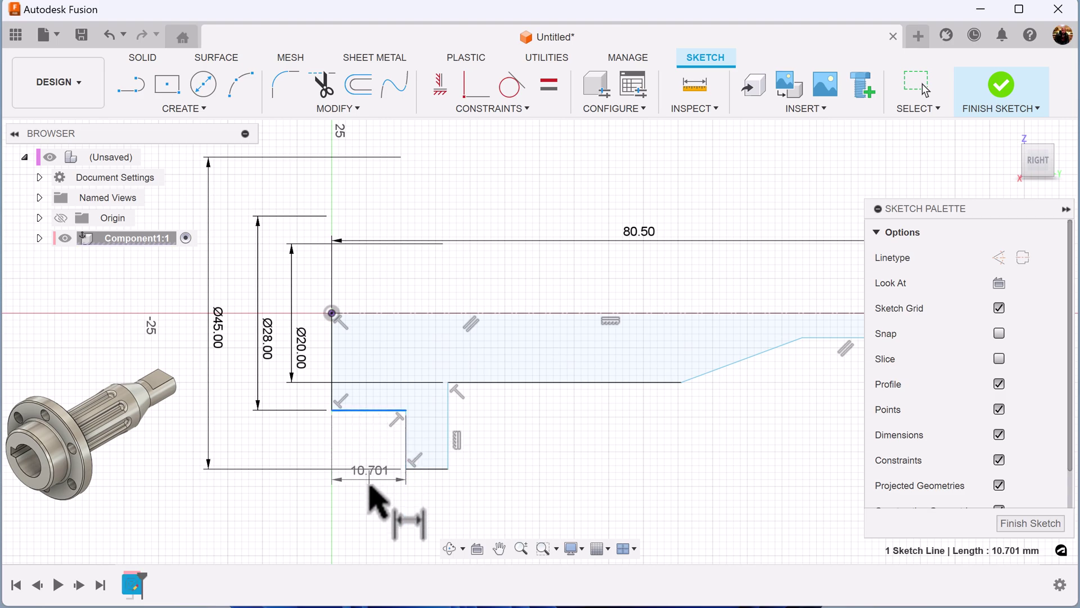
click(370, 510)
text(1)
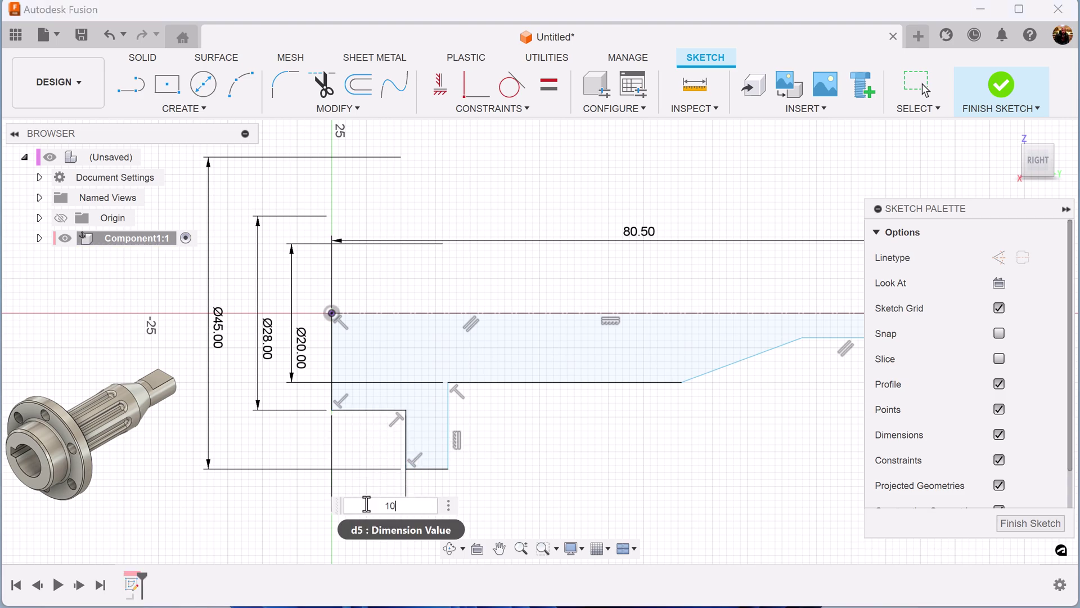
text(0)
key(Return)
Step: Dimension the flange's outer edge to give the flange a thickness of 5.5 mm
middle_drag(678, 489, 599, 484)
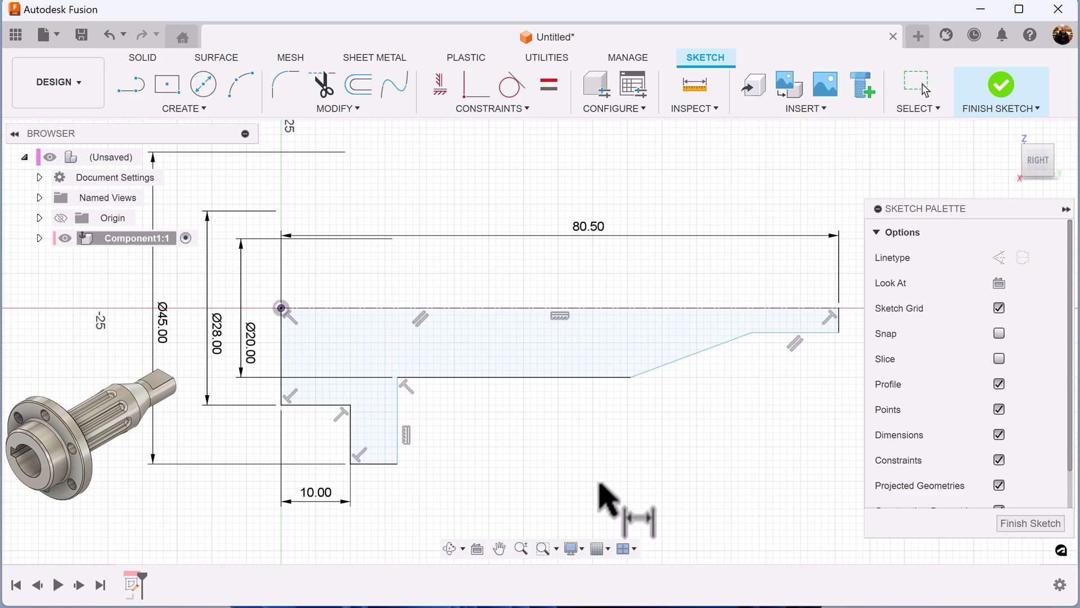
click(385, 464)
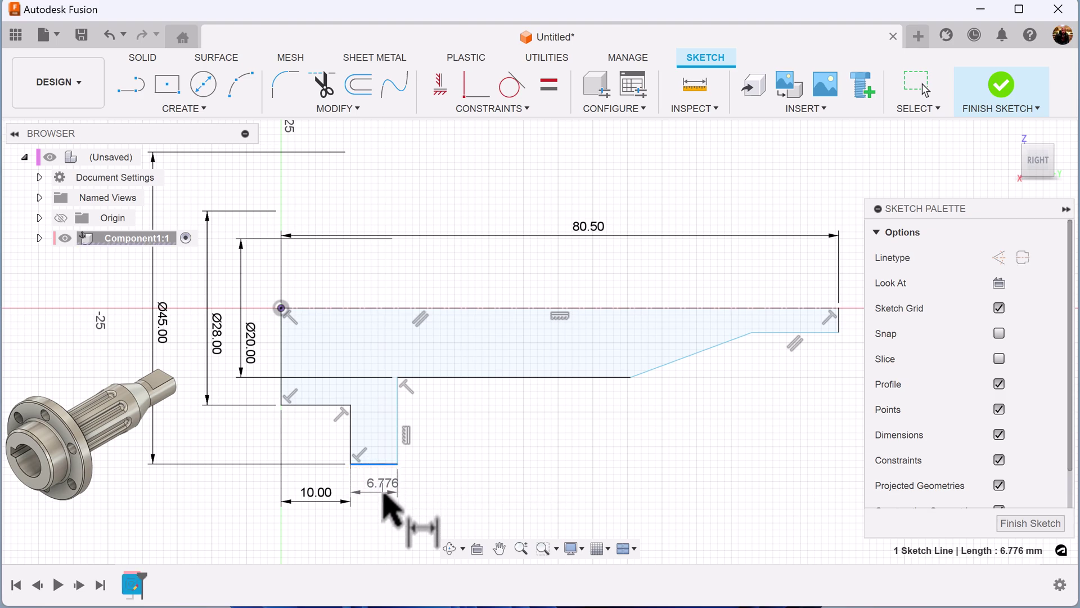
click(383, 496)
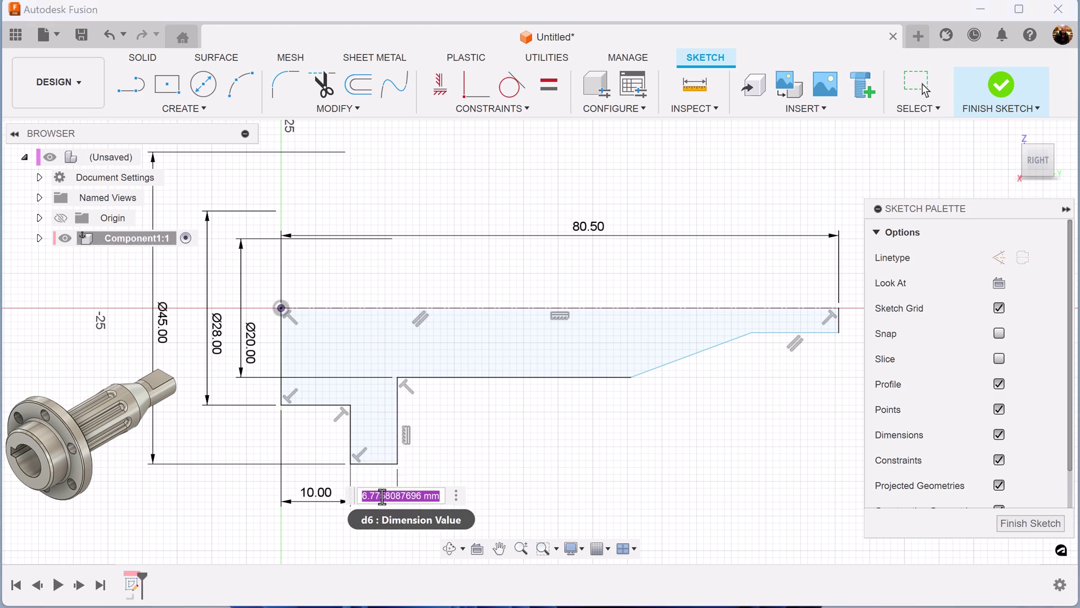
text(5.5)
key(Return)
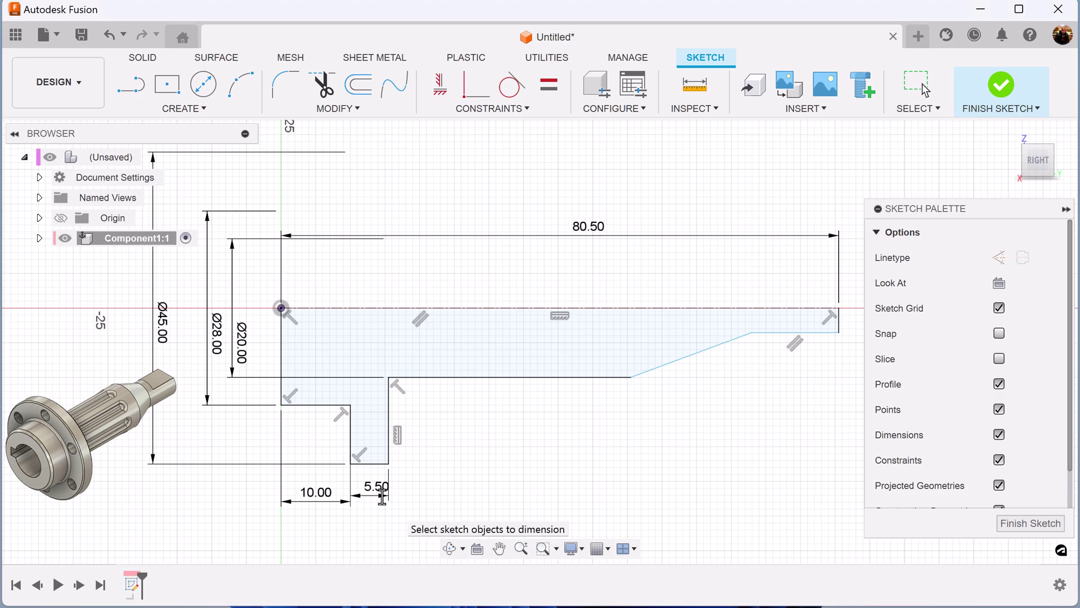
Step: Dimension the horizontal distance between the two endpoints of the sloped taper line as 10 mm
middle_drag(722, 457, 645, 461)
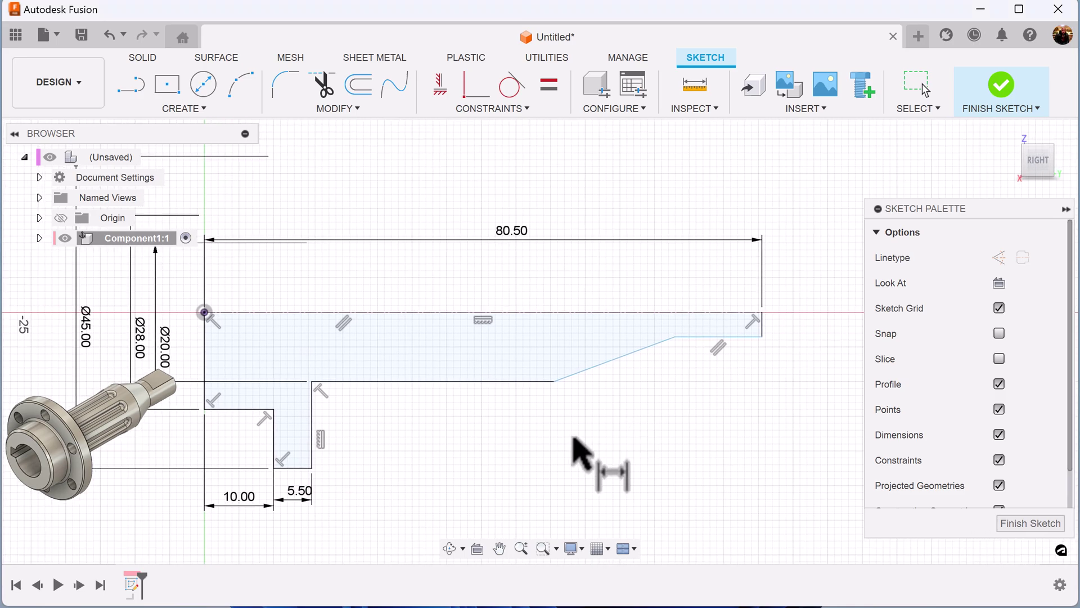
click(554, 381)
click(674, 337)
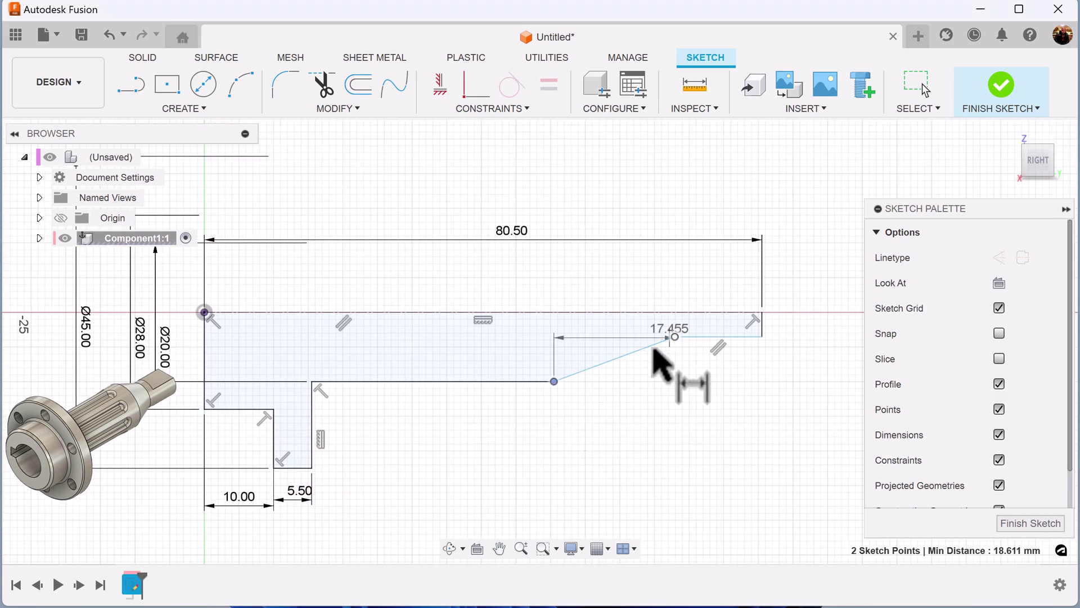
click(621, 417)
text(10)
key(Return)
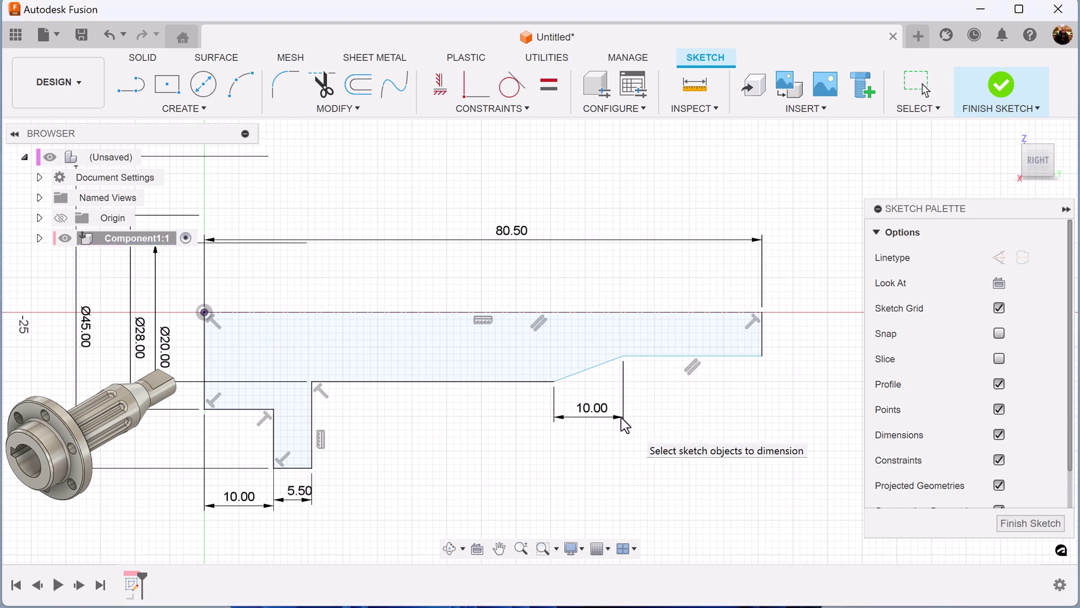
Step: Dimension the narrow shaft end's outer edge from the centerline as a 12 mm diameter
click(718, 312)
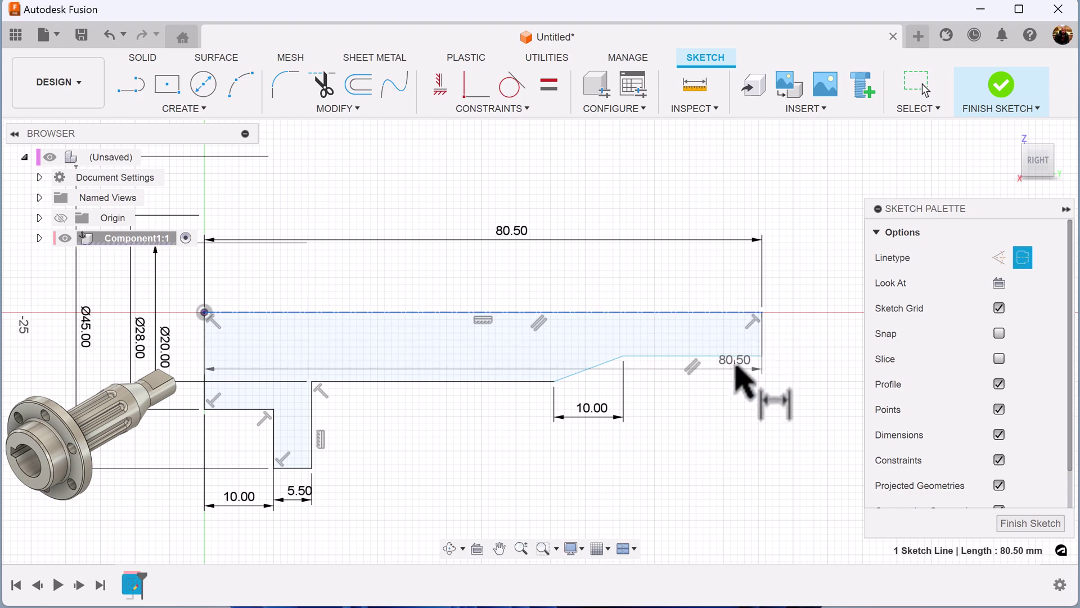
click(737, 356)
click(792, 347)
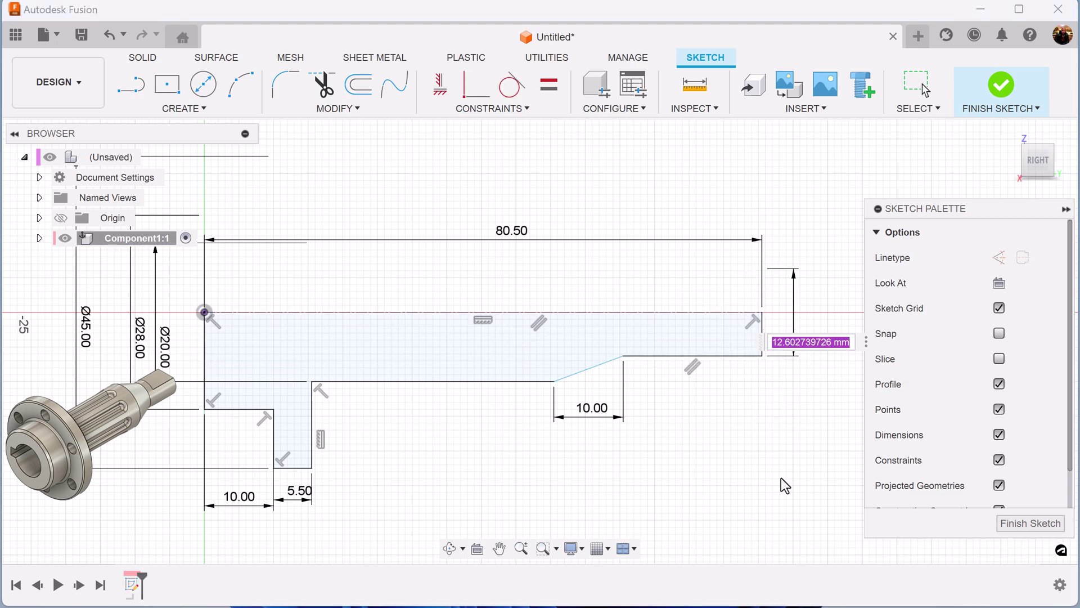
text(12)
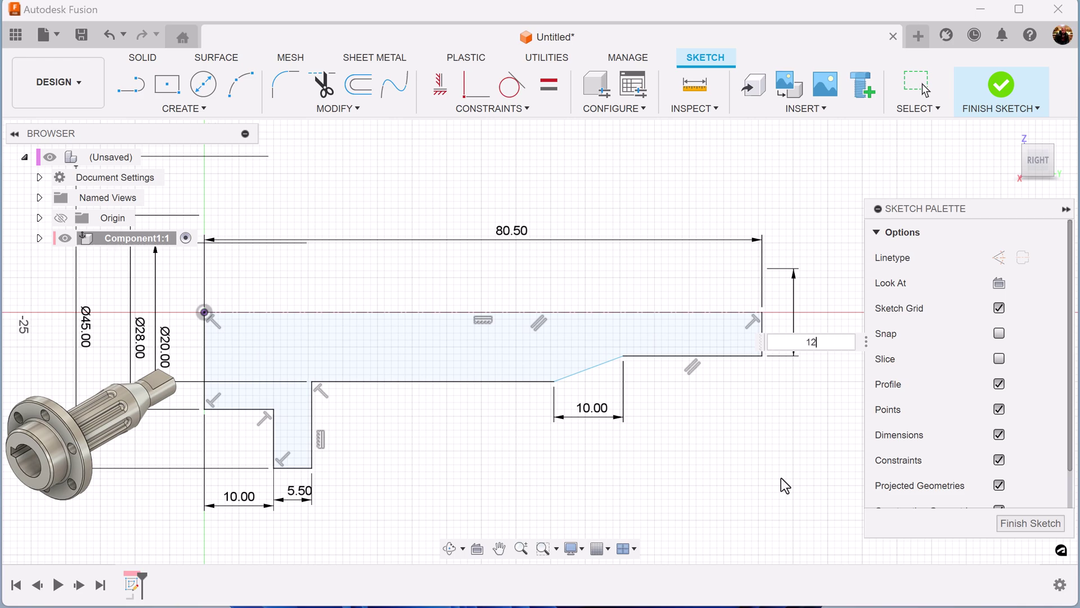
key(Return)
Step: Dimension the length of the narrow shaft end's outer edge as 15 mm and end dimensioning
middle_drag(781, 477, 690, 432)
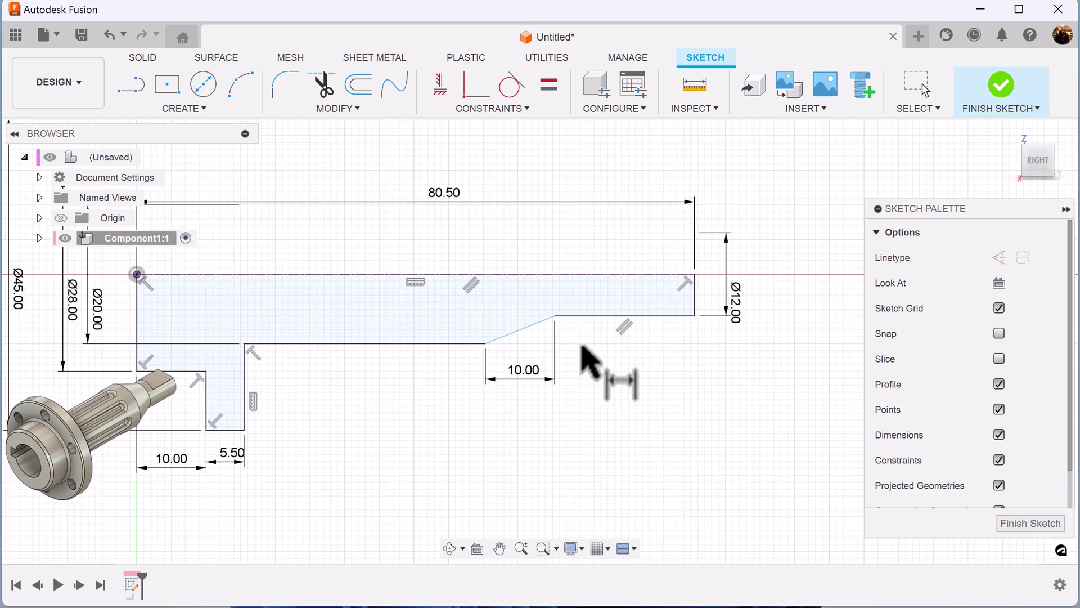
click(605, 324)
click(605, 358)
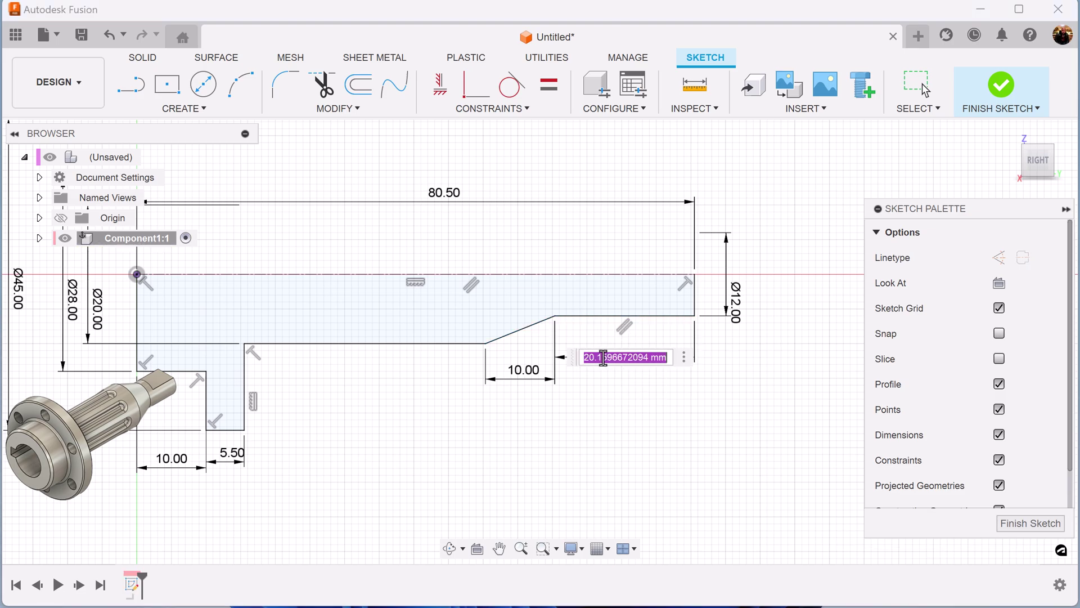
text(1)
key(Return)
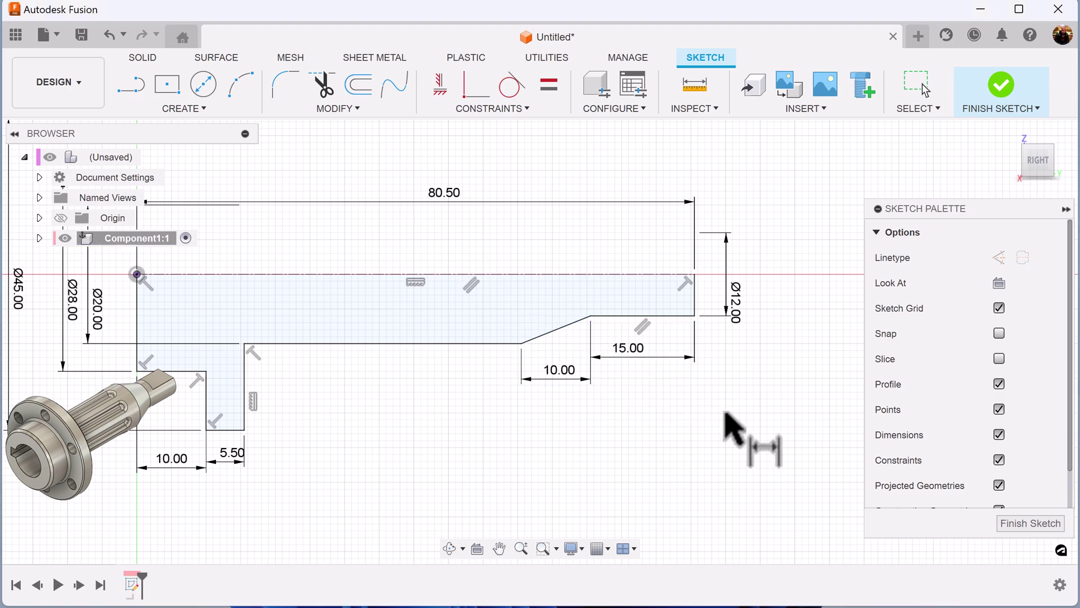
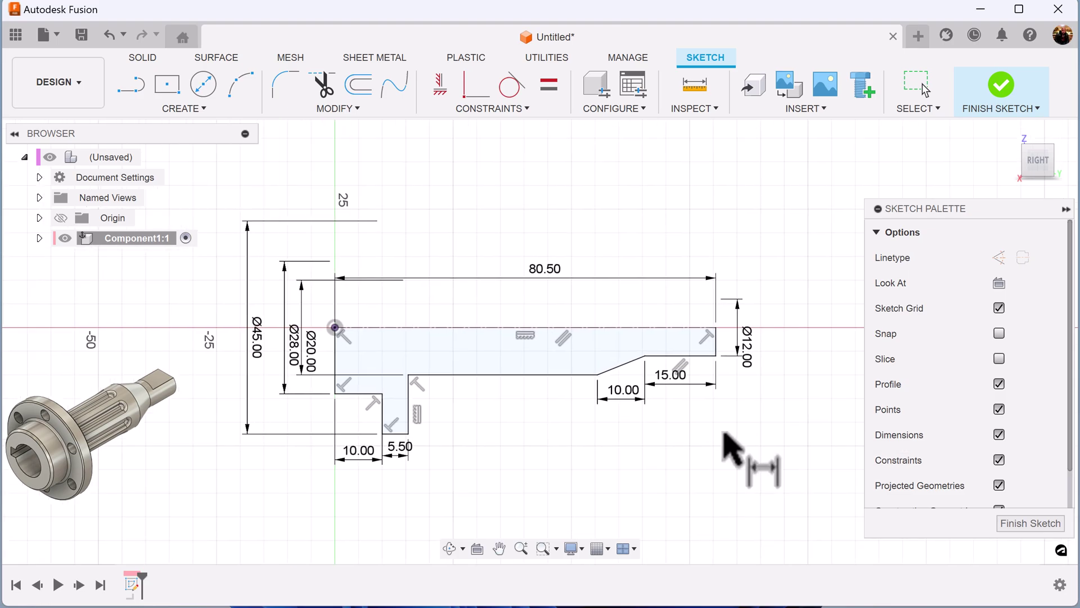
key(Escape)
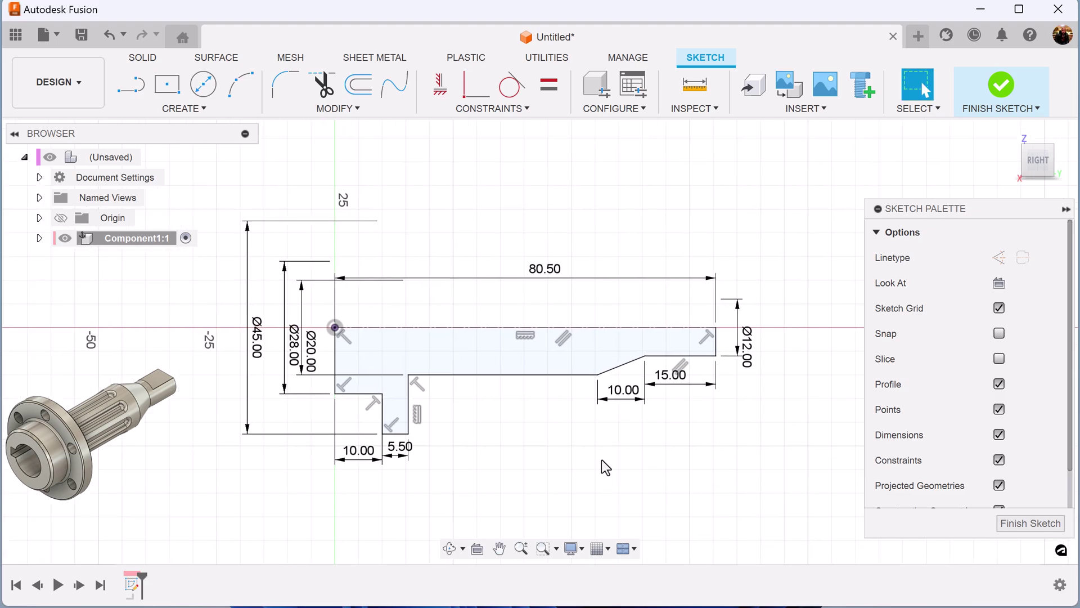
Step: Move the 28 mm diameter dimension outward, farther from the 20 mm diameter dimension
click(597, 331)
scroll(486, 425, up, 2)
middle_drag(532, 430, 530, 441)
drag(244, 350, 230, 350)
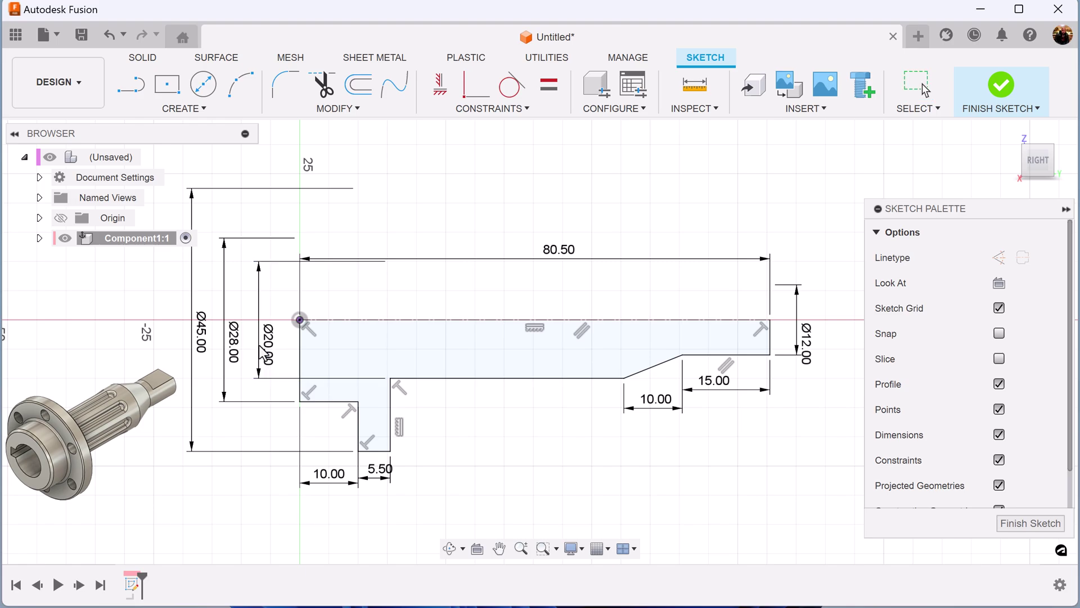
Step: Finish the sketch and revolve the profile 360 degrees around the centerline as a new body
click(1031, 523)
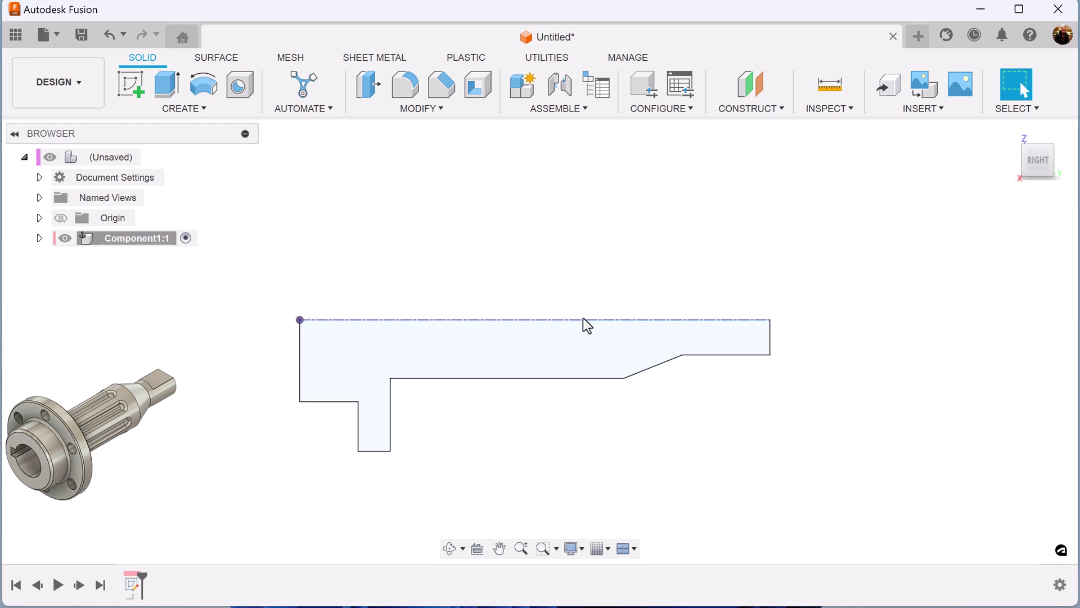
click(203, 85)
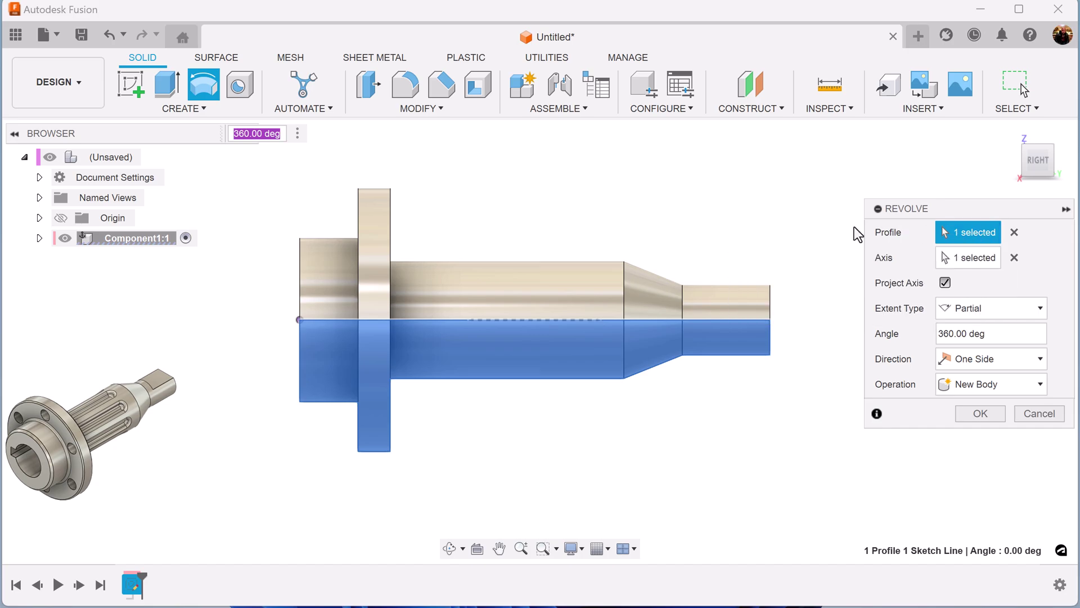
click(981, 413)
Step: Create a construction plane tangent to the long cylindrical shaft face at an angle of 0 degrees
click(748, 108)
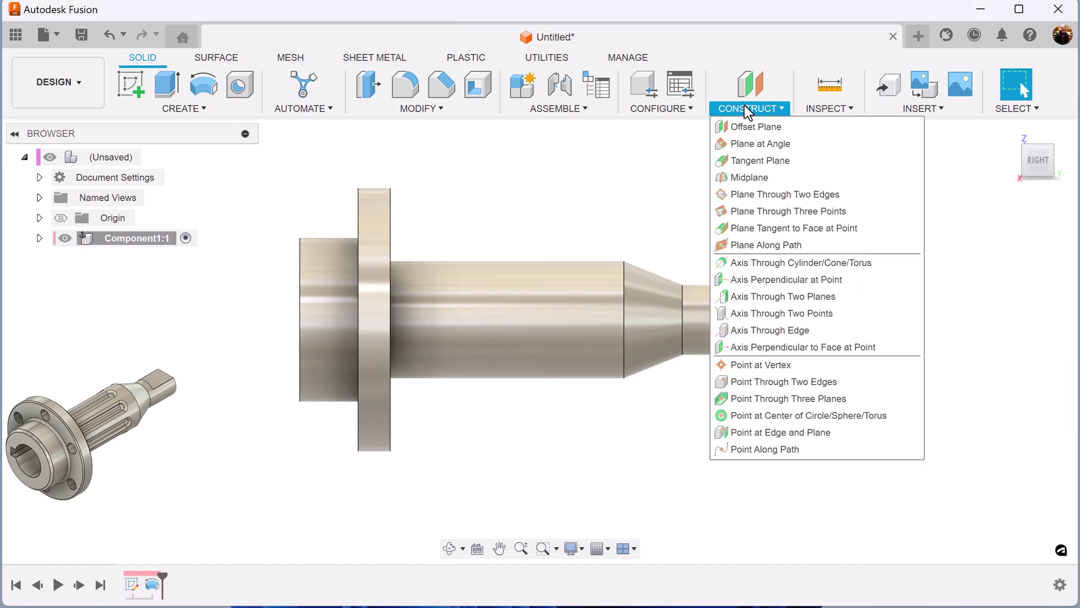
click(754, 161)
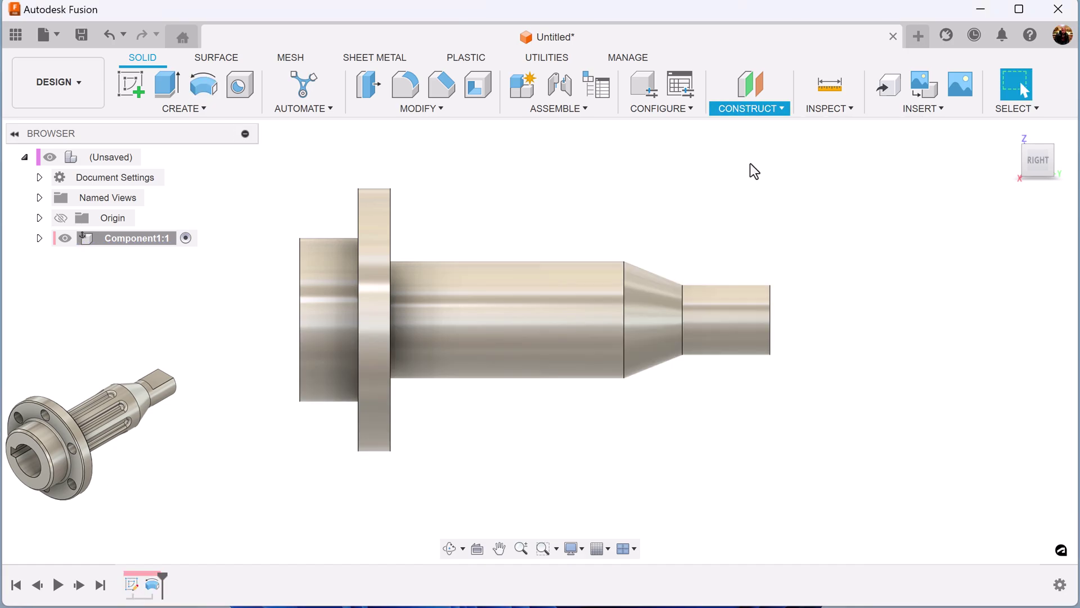
click(488, 320)
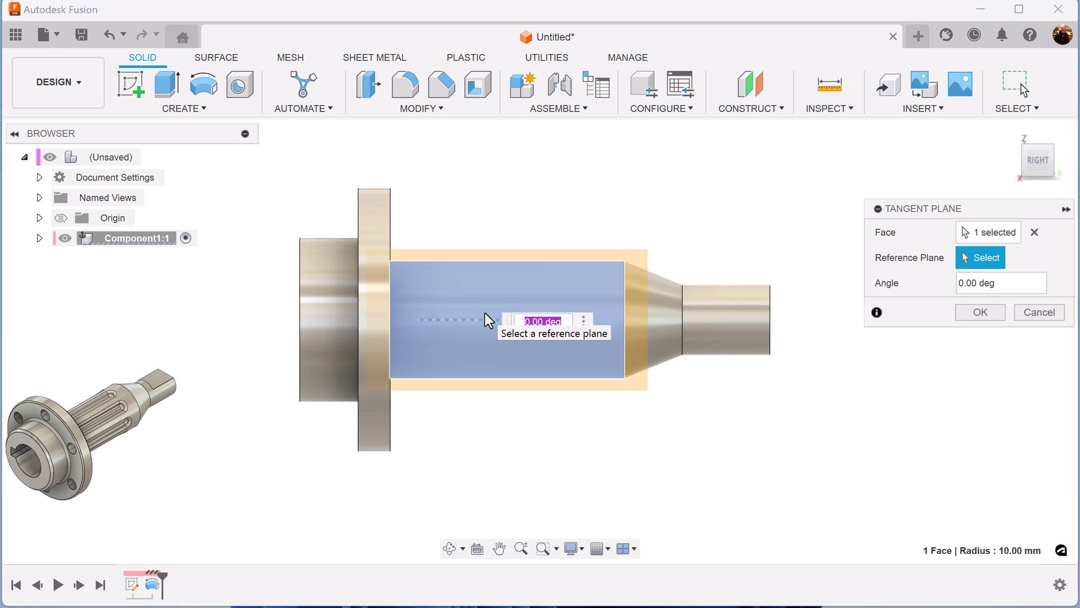
click(993, 318)
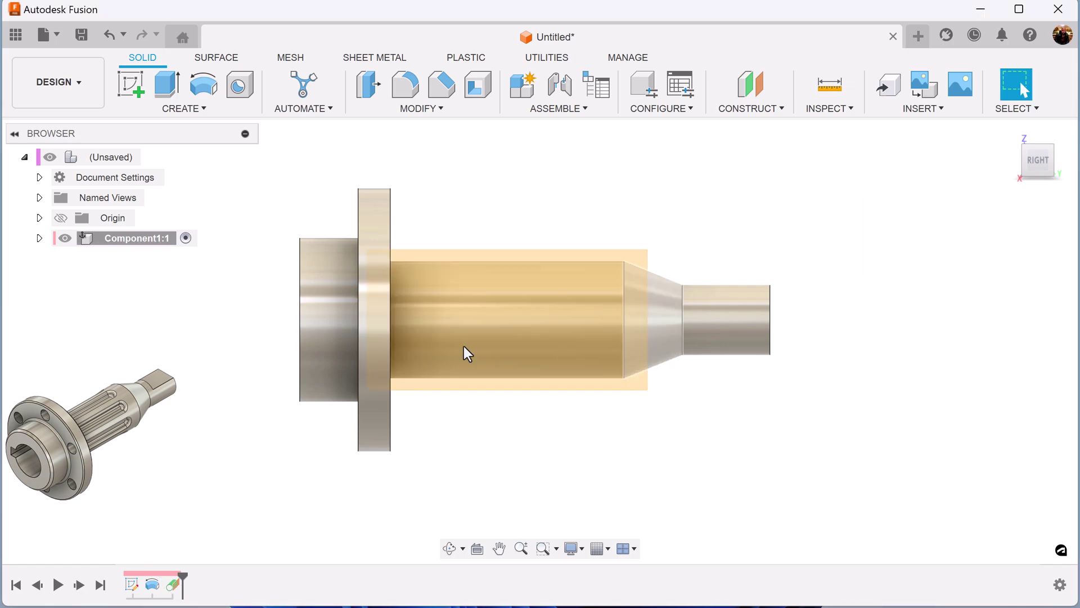
Step: Start a new sketch on the tangent plane of the long shaft section
click(139, 88)
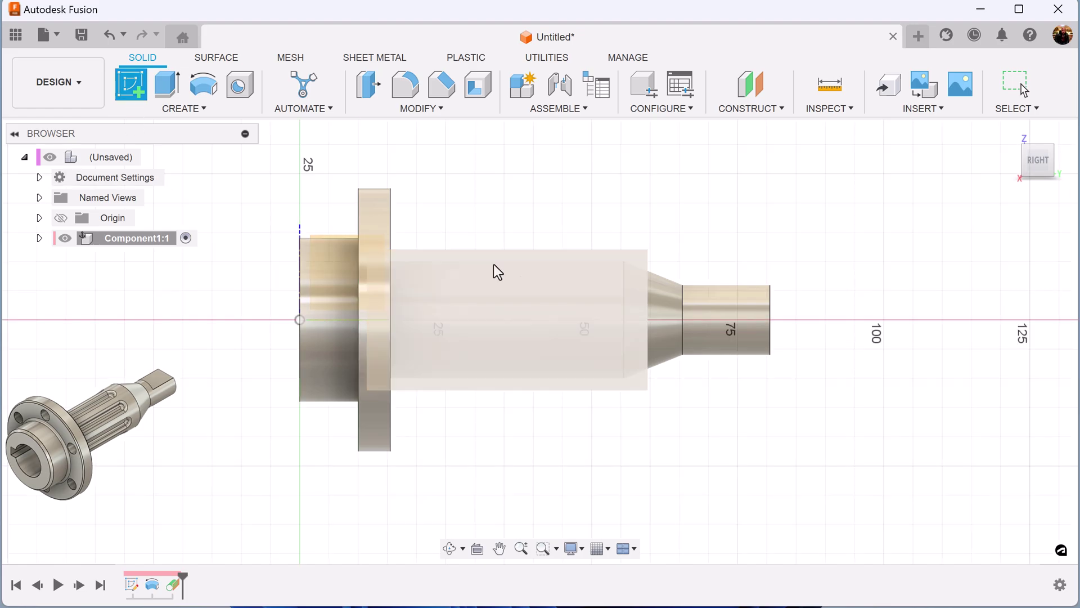
click(527, 285)
mouse_move(787, 411)
middle_down()
mouse_move(808, 429)
mouse_move(509, 427)
middle_up()
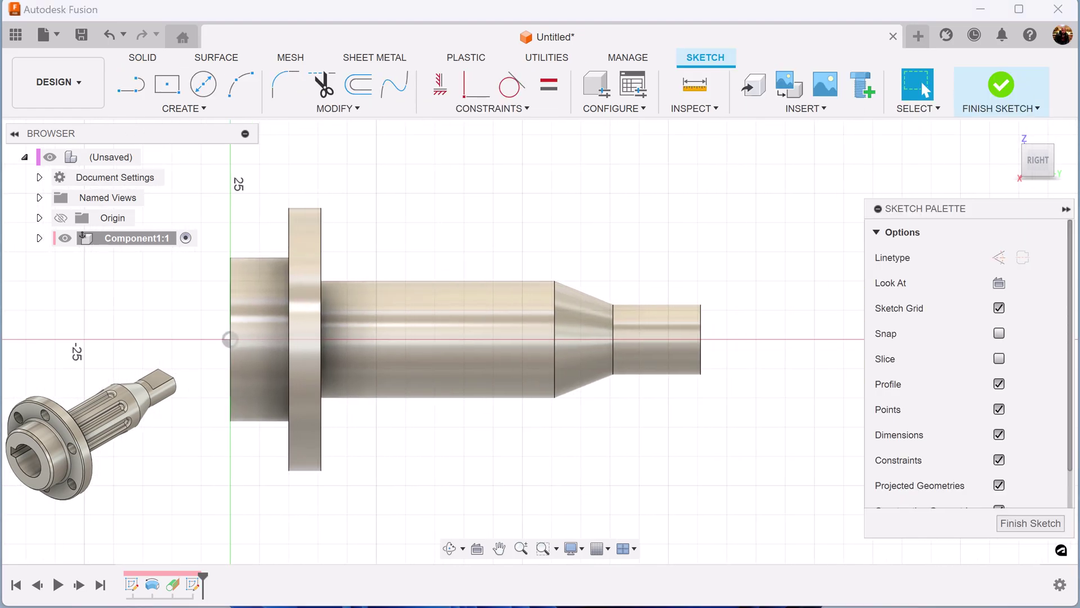
Step: Draw an Overall Slot lengthwise on the long shaft section, centered on the shaft's axis
click(192, 112)
mouse_move(183, 229)
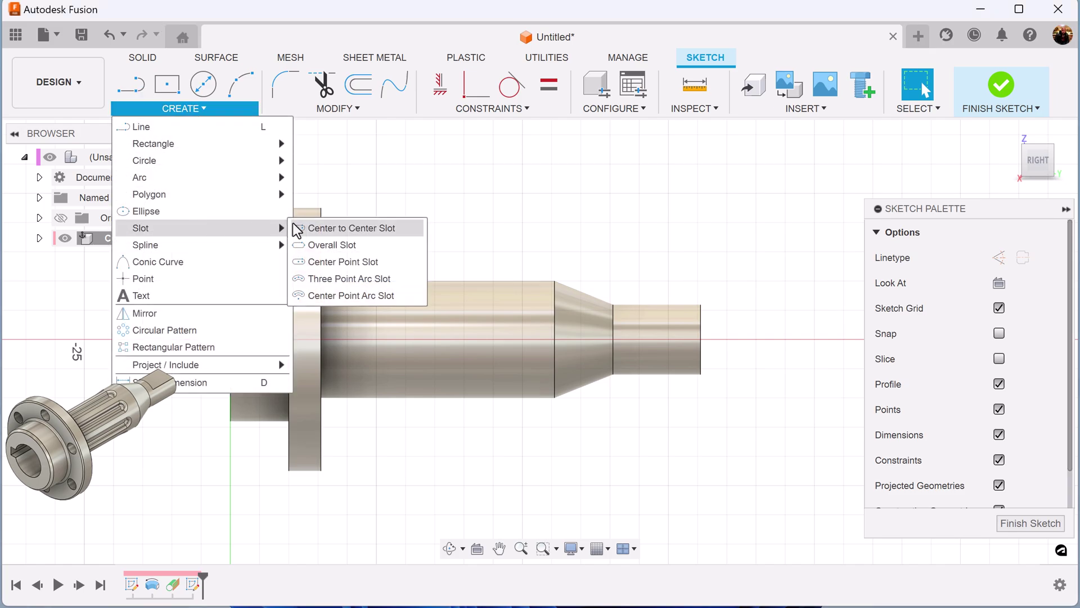
click(348, 244)
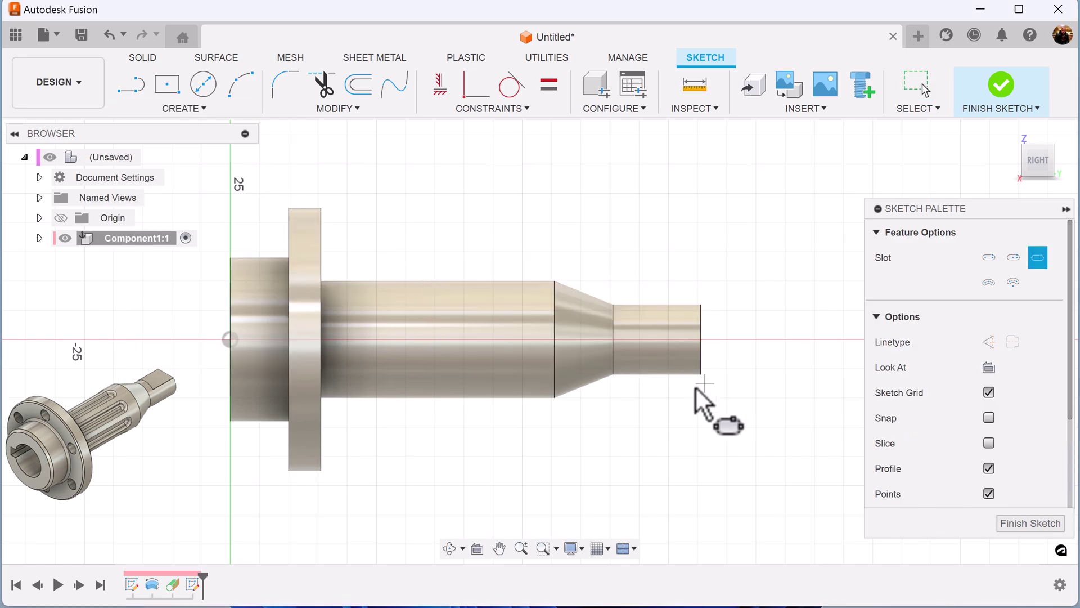
click(230, 339)
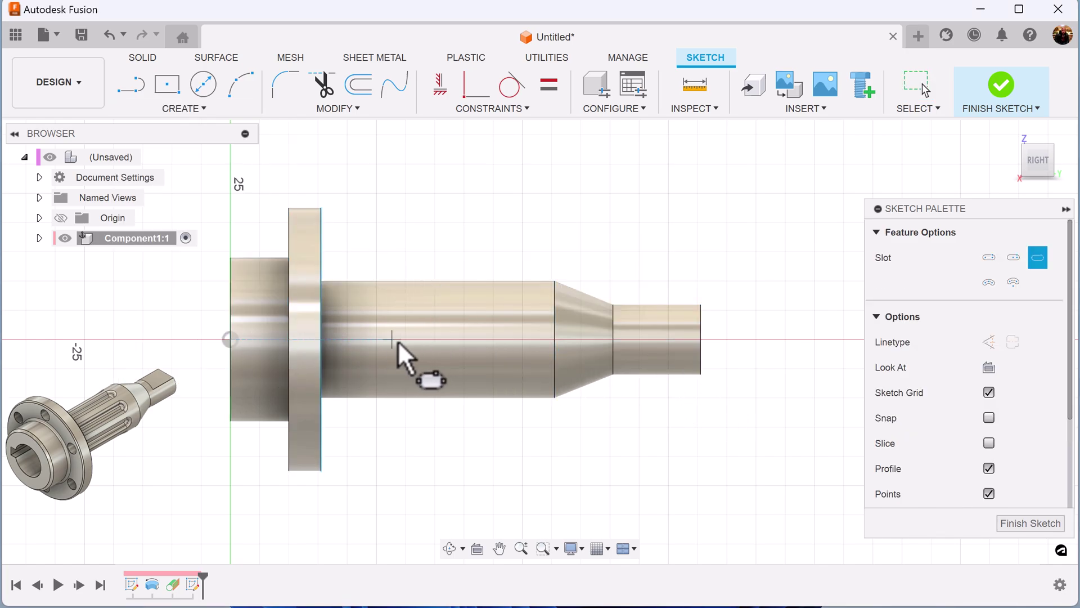
scroll(417, 350, up, 5)
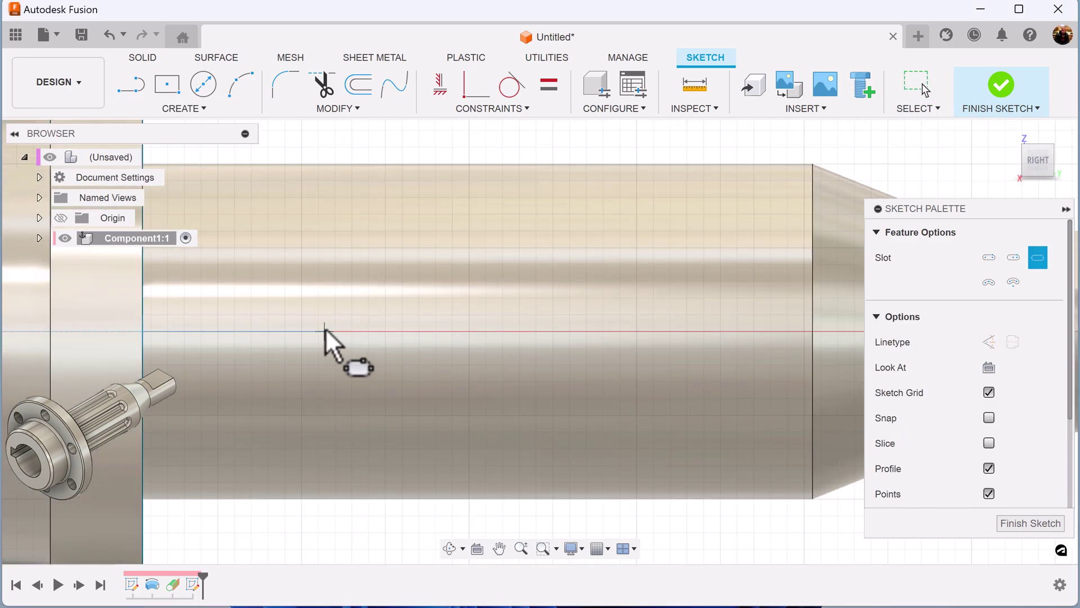
click(577, 350)
click(575, 367)
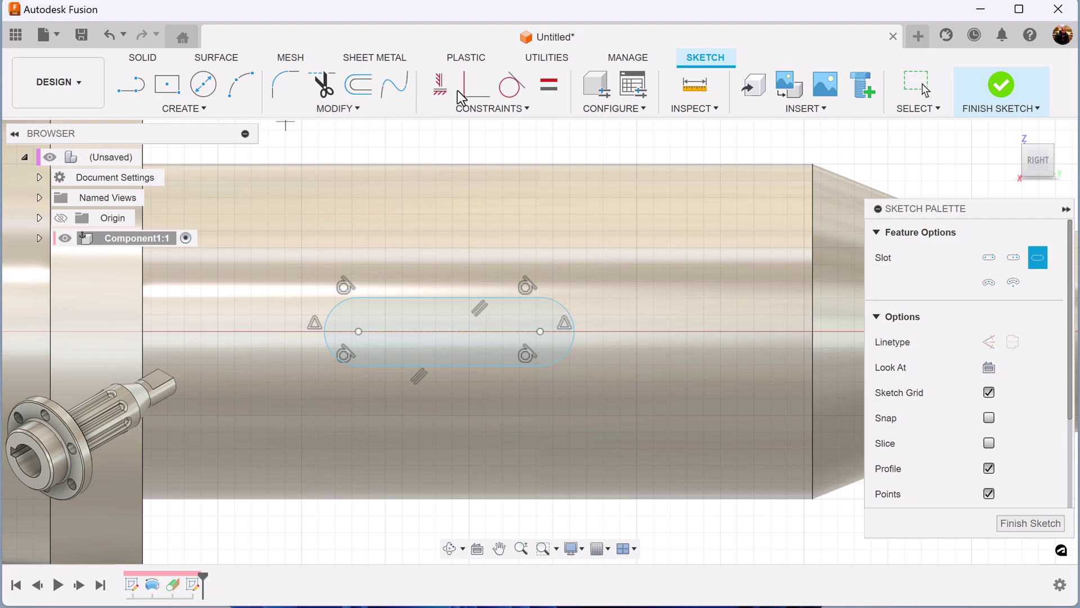
Step: Constrain the slot's long edge horizontal and align the arc center nearest the flange horizontally with the sketch origin
click(440, 84)
scroll(446, 249, down, 2)
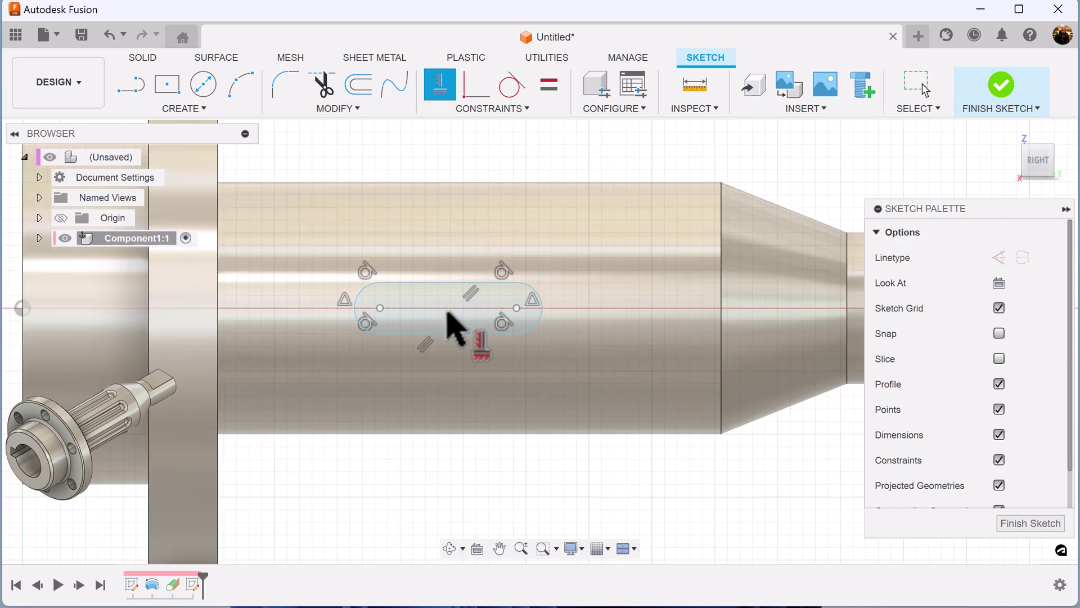
click(448, 308)
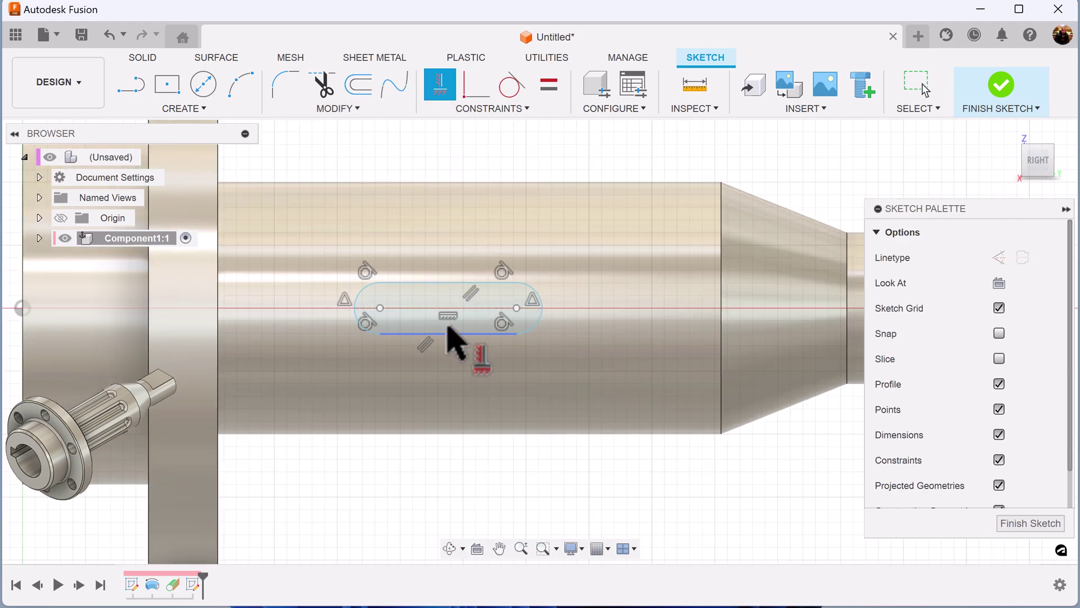
click(380, 307)
scroll(193, 309, down, 1)
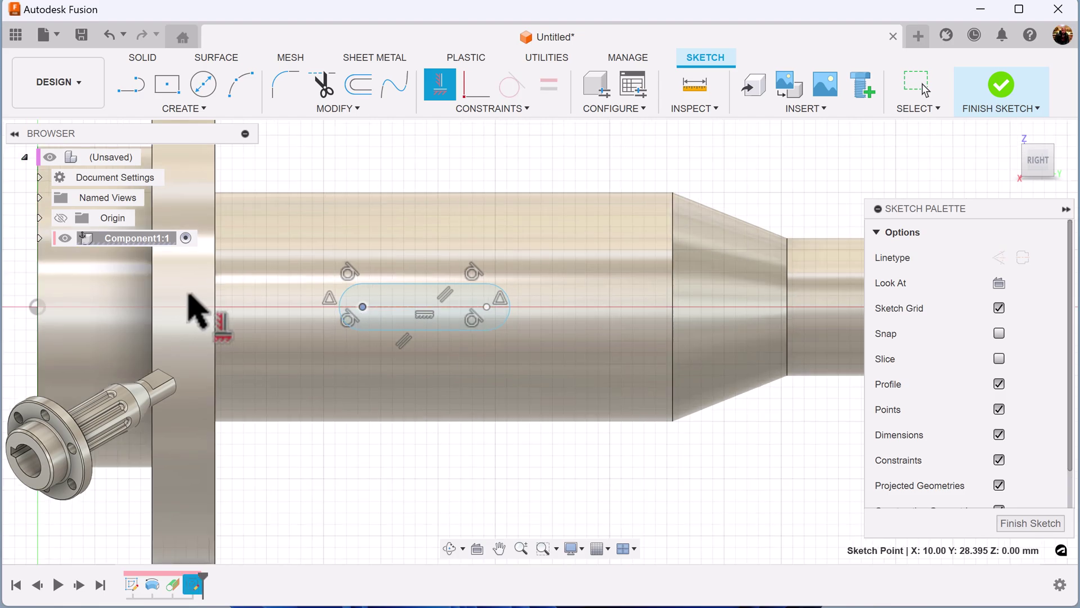
click(37, 309)
scroll(422, 405, up, 3)
middle_drag(437, 369, 409, 402)
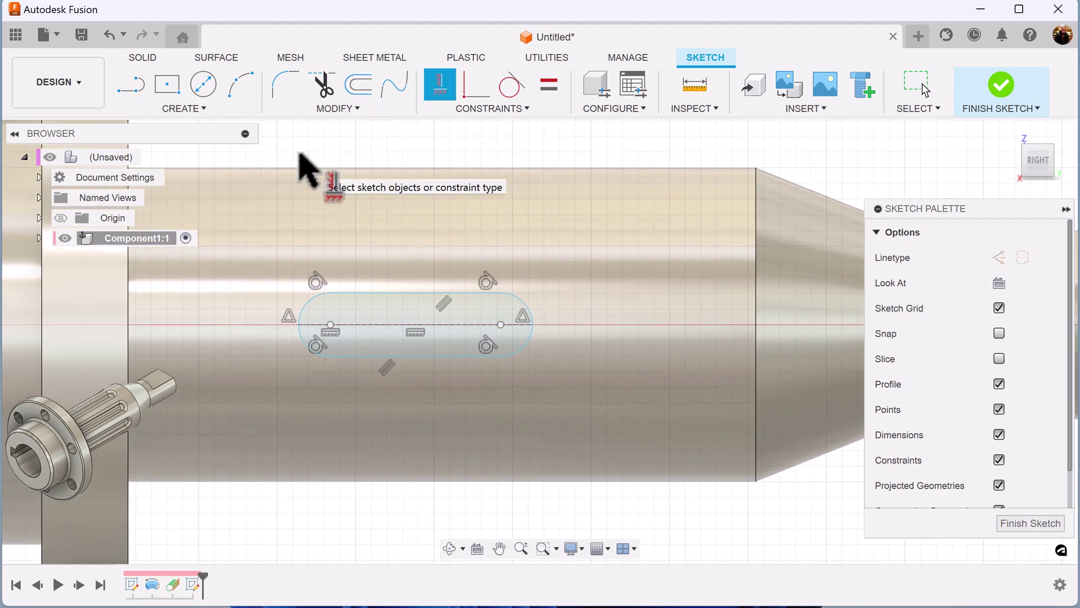
Step: Dimension the distance between the slot's two arc centers to 25 mm
key(d)
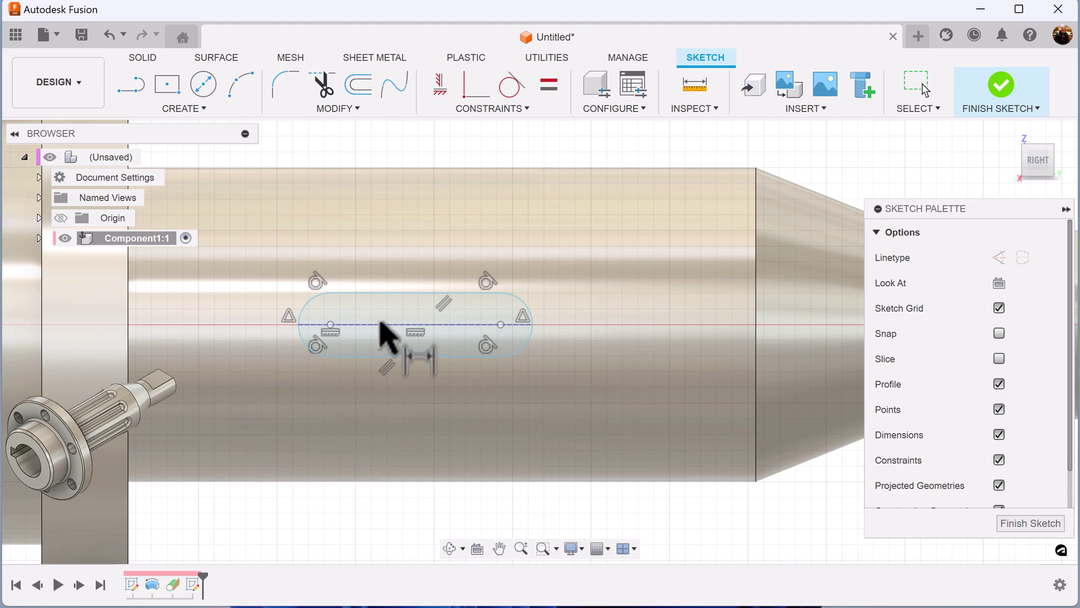
click(330, 324)
click(505, 331)
click(444, 419)
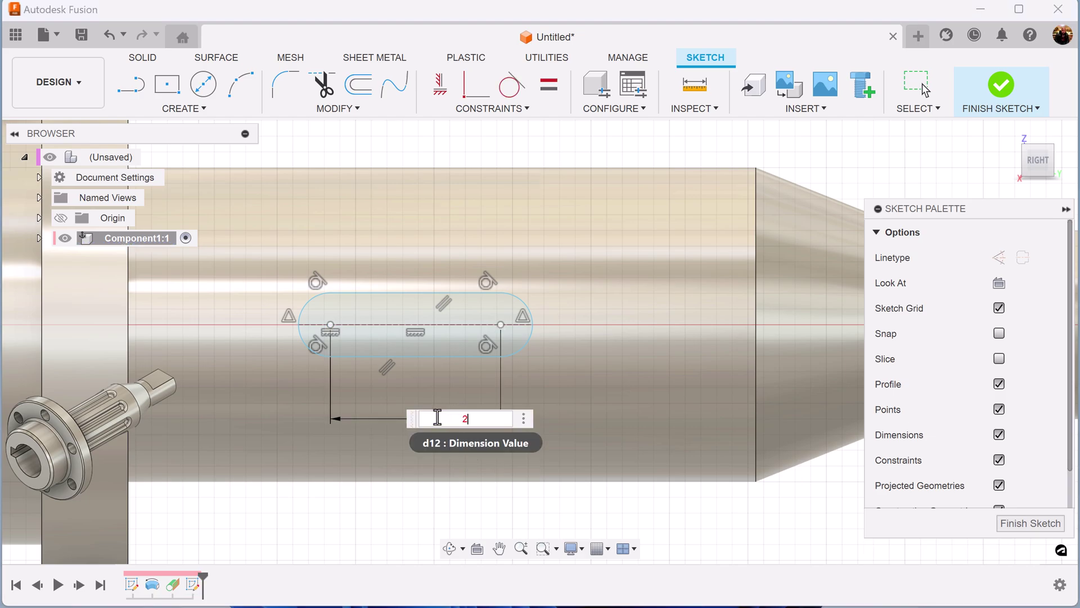
key(Return)
scroll(639, 414, down, 3)
middle_drag(699, 398, 356, 398)
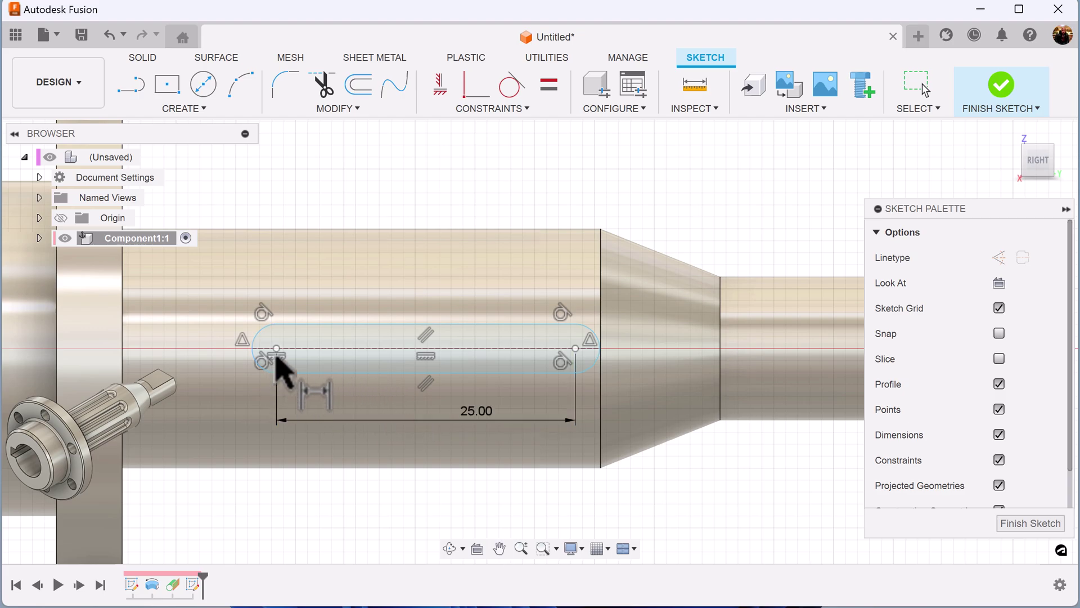
Step: Dimension the slot's width between its two parallel edges to 3 mm
click(312, 325)
click(316, 372)
click(204, 368)
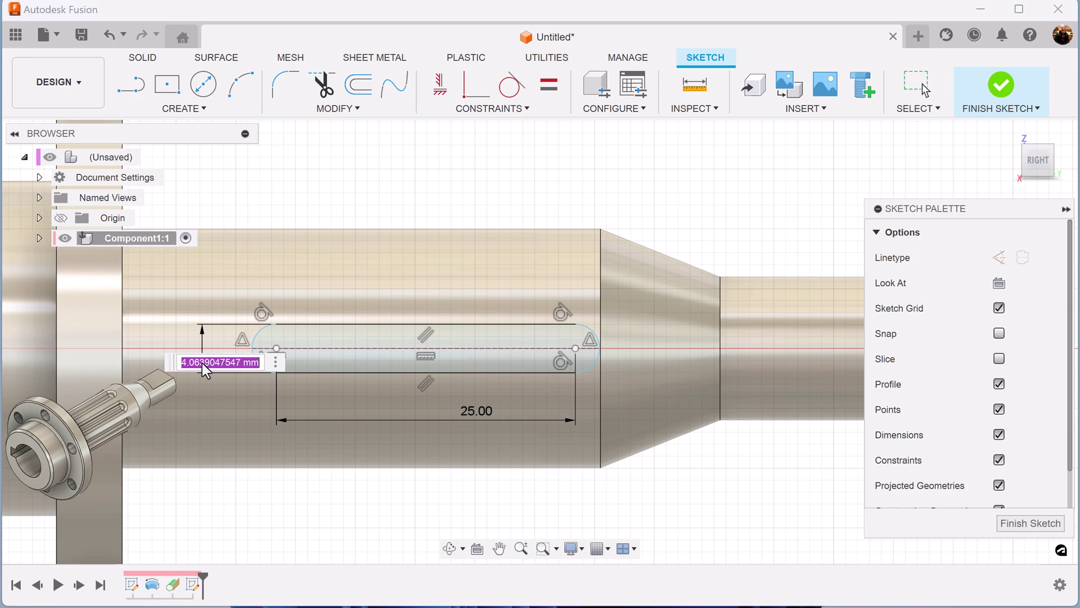
text(3)
key(Return)
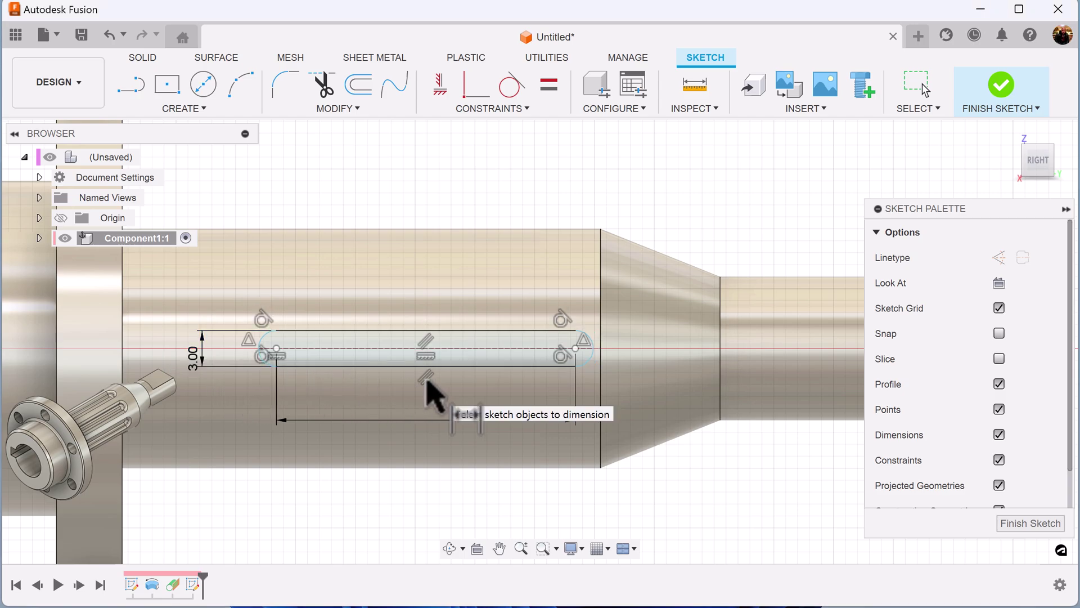
Step: Dimension the distance from the slot's rounded end to the adjacent flange face to 6 mm
click(259, 349)
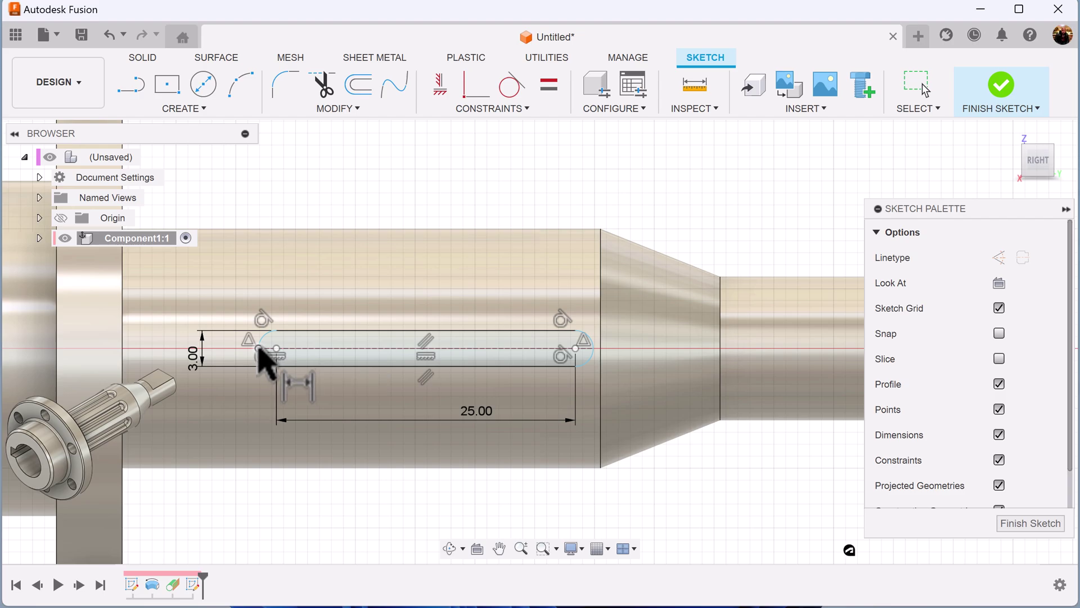
click(121, 500)
click(211, 516)
text(6)
key(Return)
Step: Draw a 2-point rectangle 12 mm long and 8 mm high, starting on the end edge of the narrow shaft section
scroll(687, 433, down, 2)
middle_drag(687, 433, 332, 416)
scroll(444, 442, up, 3)
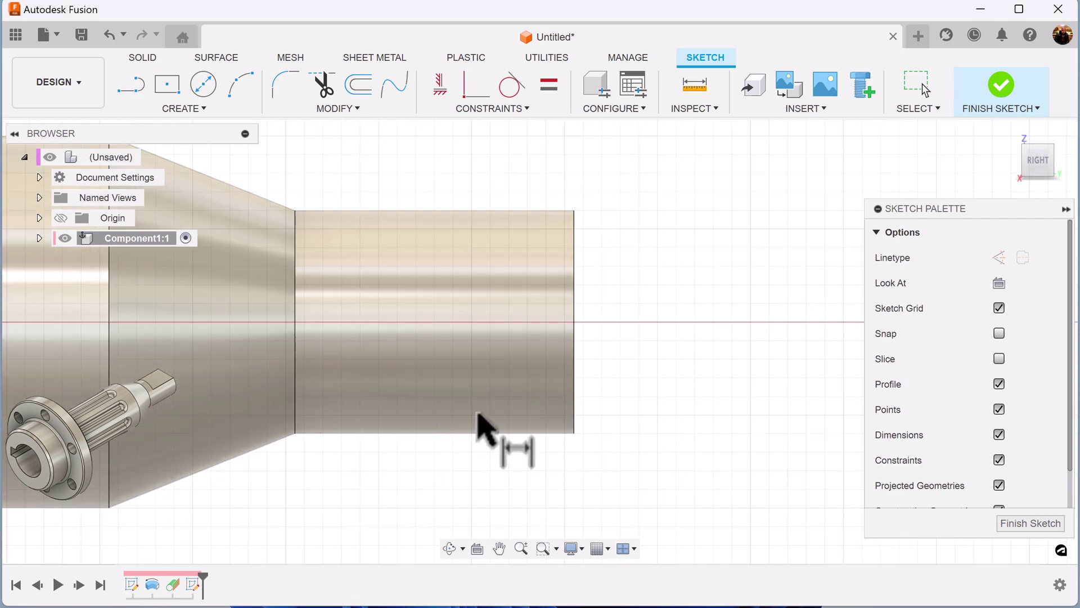
middle_drag(475, 415, 442, 456)
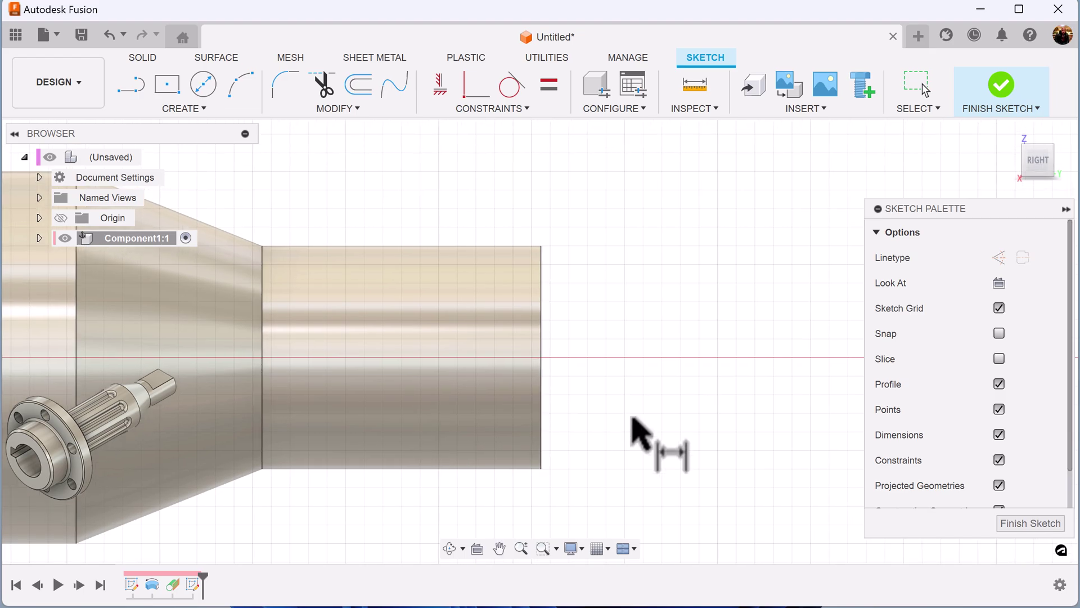
click(200, 112)
mouse_move(193, 148)
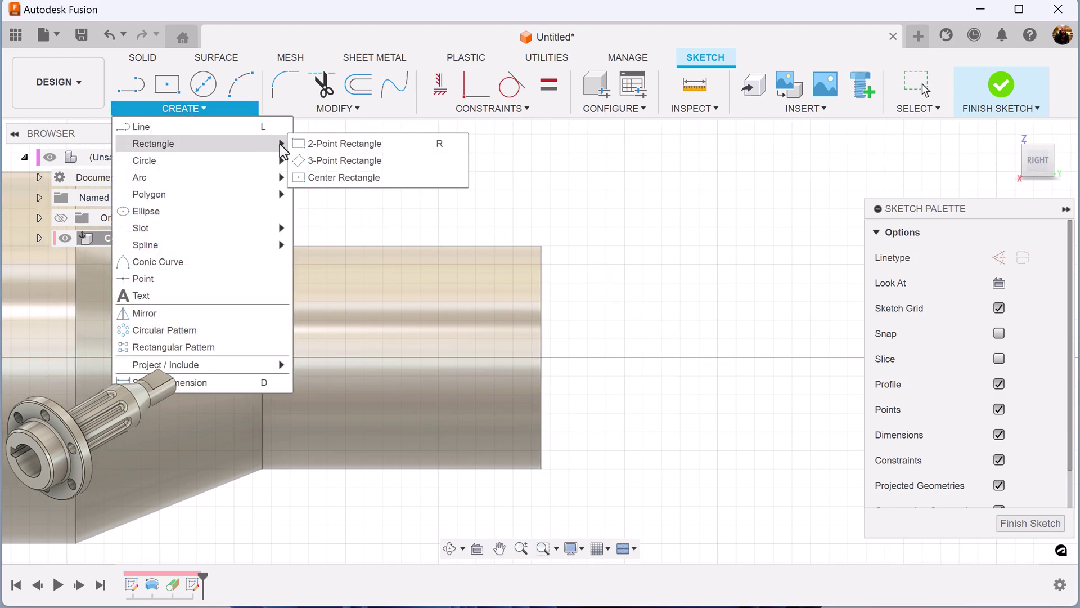
click(318, 144)
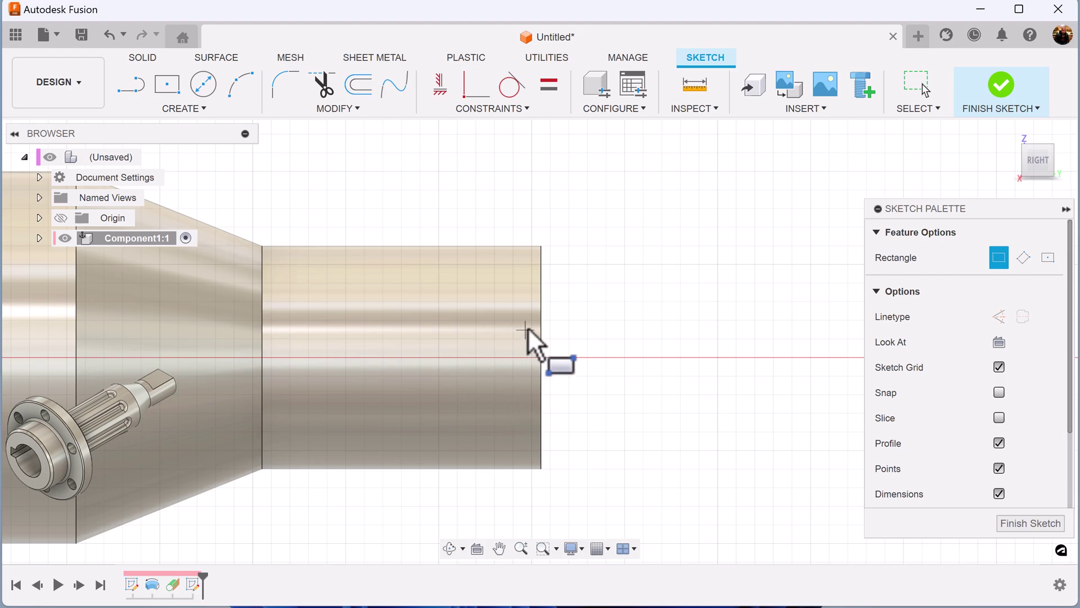
click(528, 306)
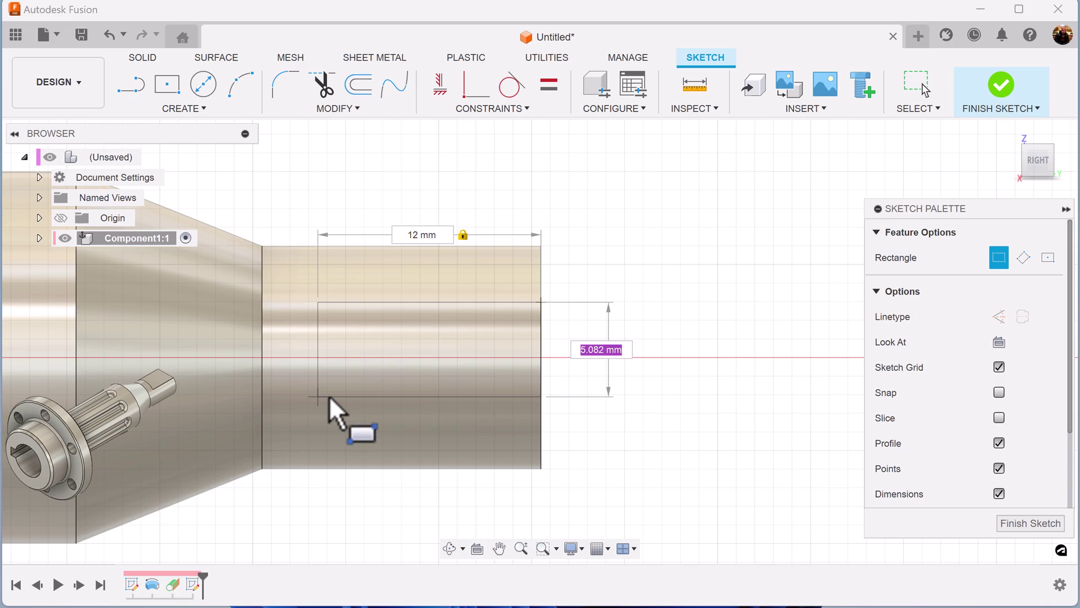
key(Tab)
key(Return)
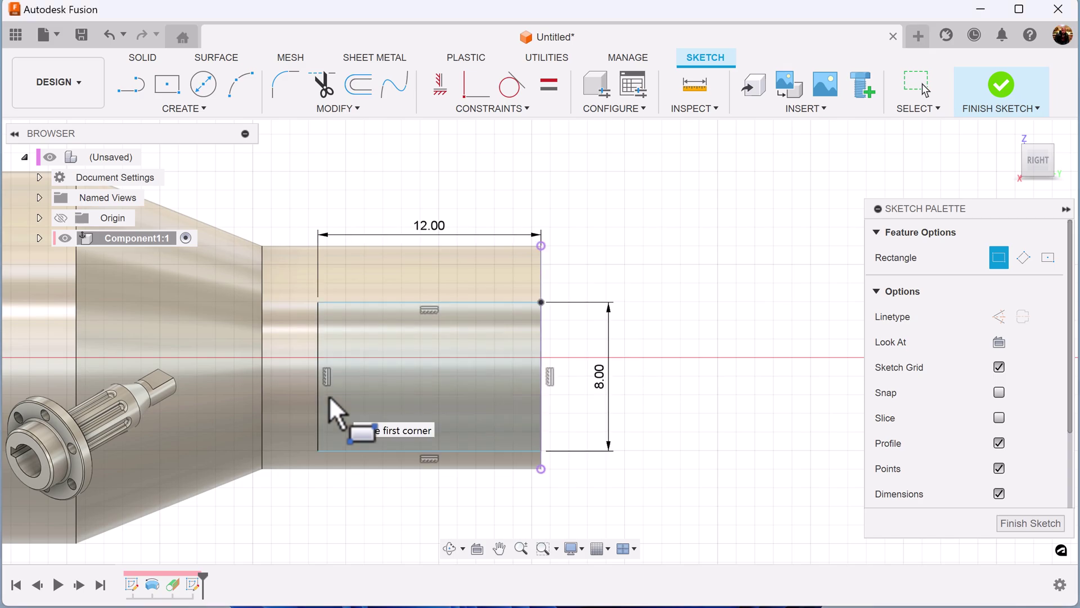
Step: Make the rectangle's two long edges symmetric about the slot's centerline
scroll(635, 340, down, 3)
middle_drag(731, 248, 750, 229)
click(498, 110)
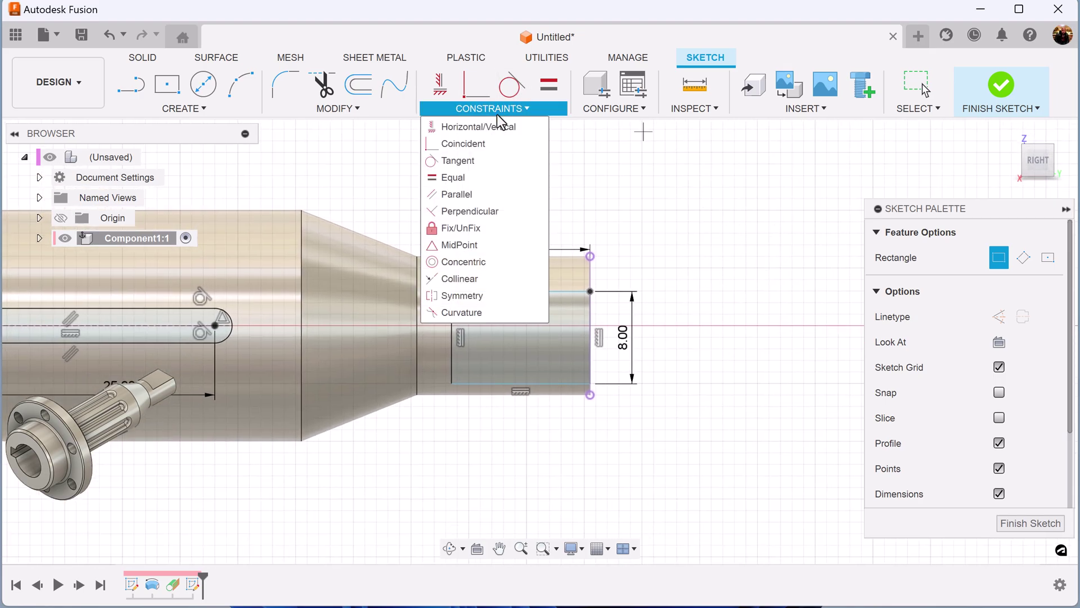
click(478, 296)
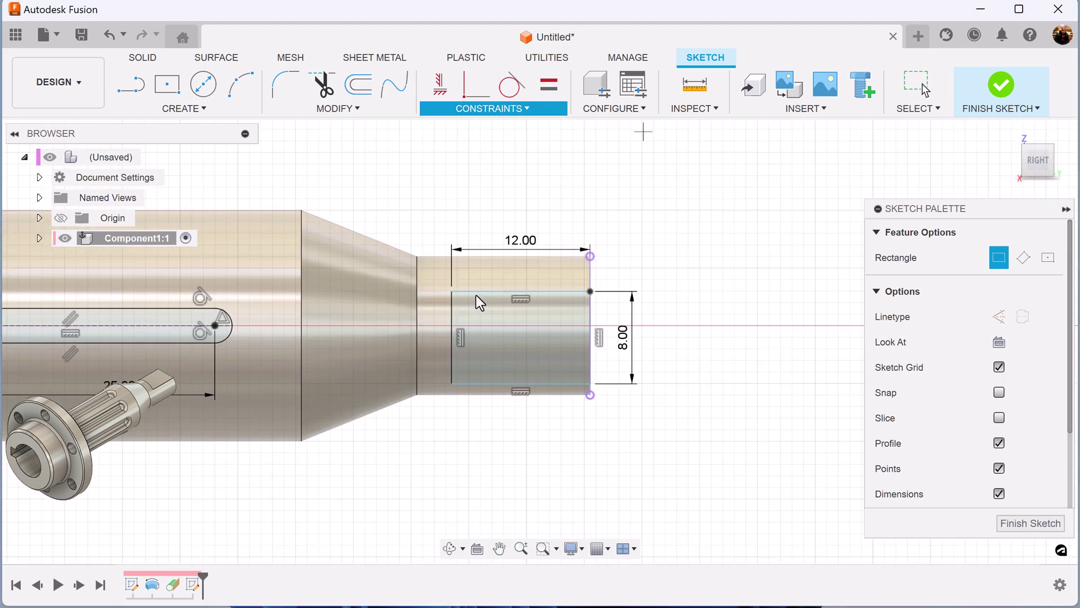
click(508, 292)
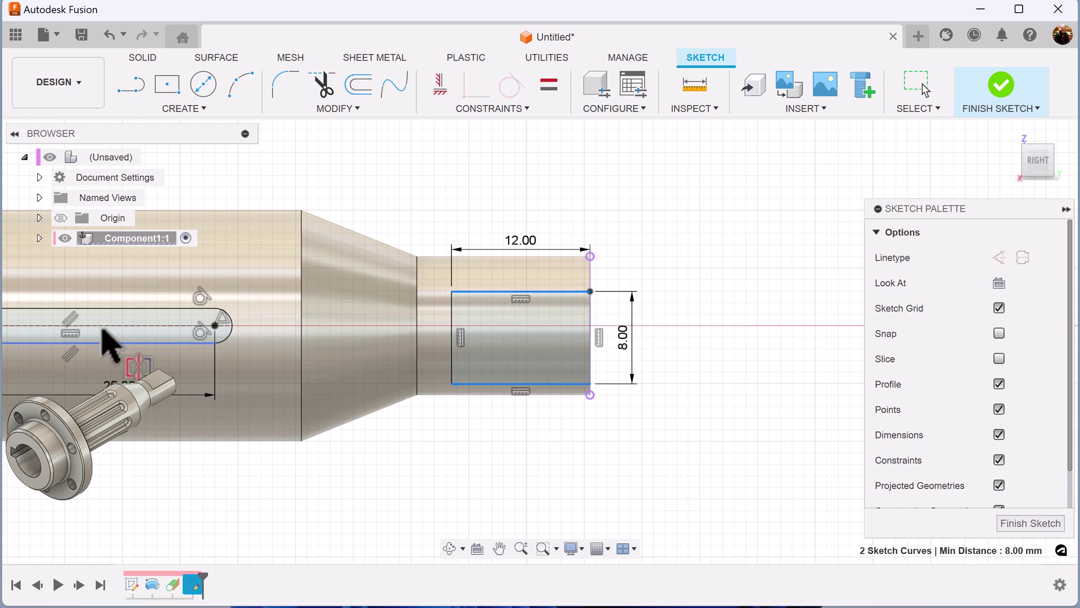
click(125, 326)
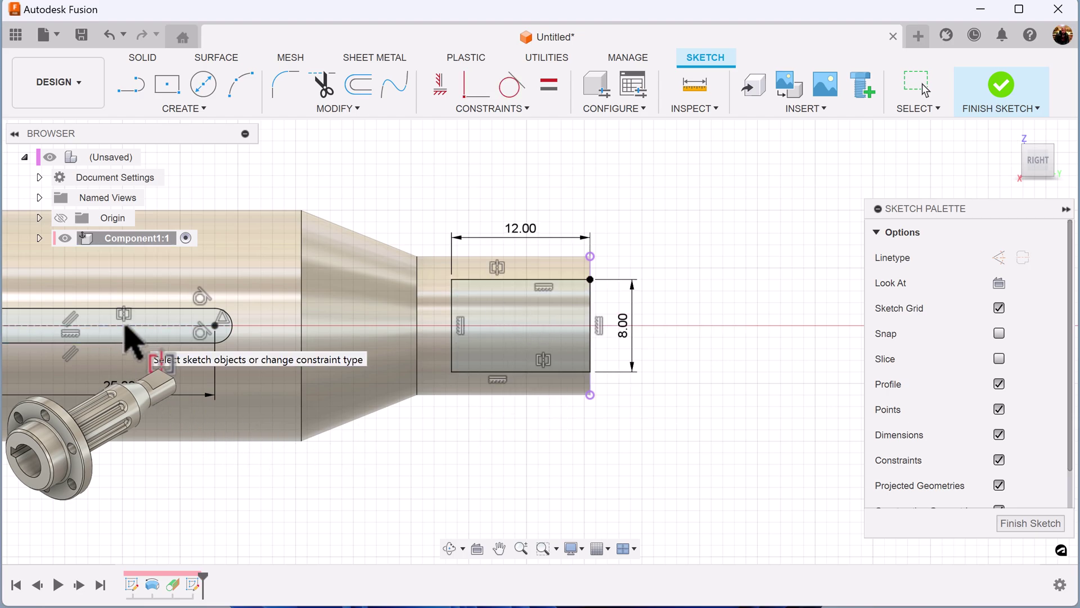
Step: Draw a 3-point rectangle across the full end edge of the narrow shaft, 12 mm long, move its dimension below the shaft, and finish the sketch
click(184, 108)
mouse_move(189, 147)
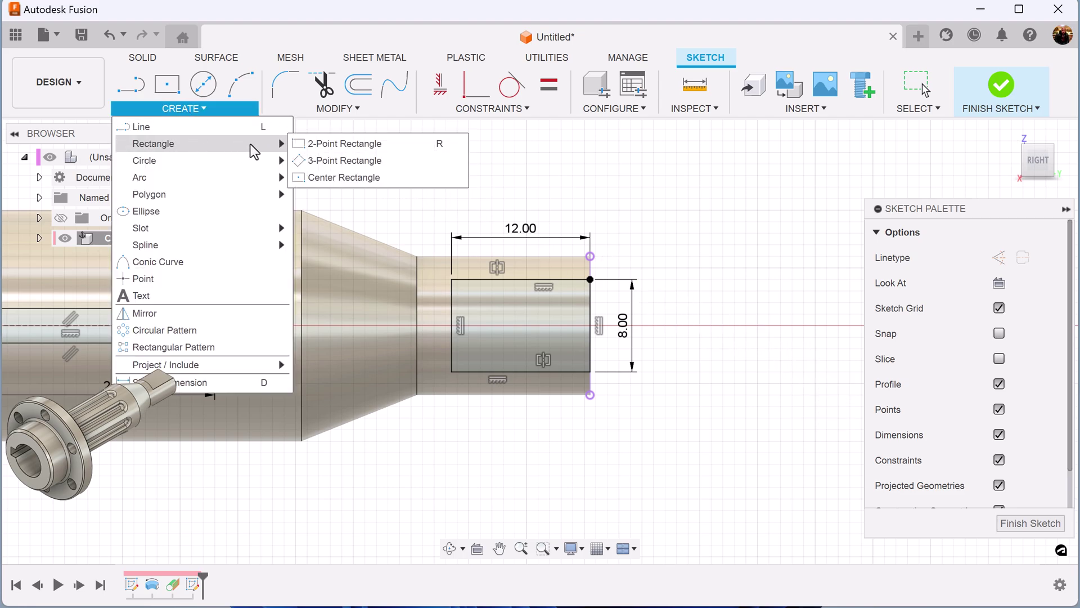
click(348, 160)
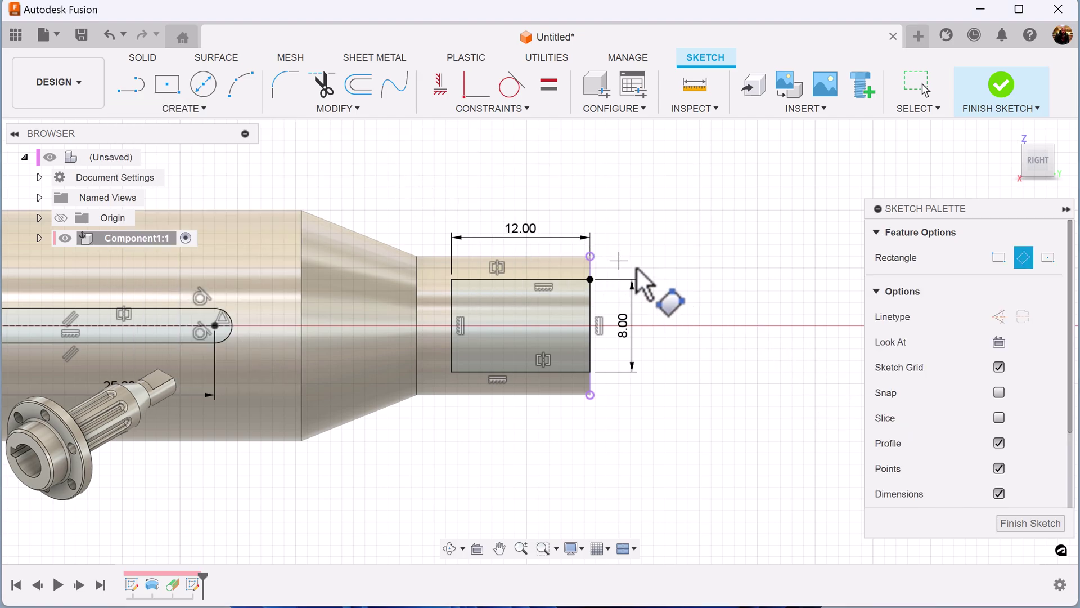
click(590, 257)
click(591, 394)
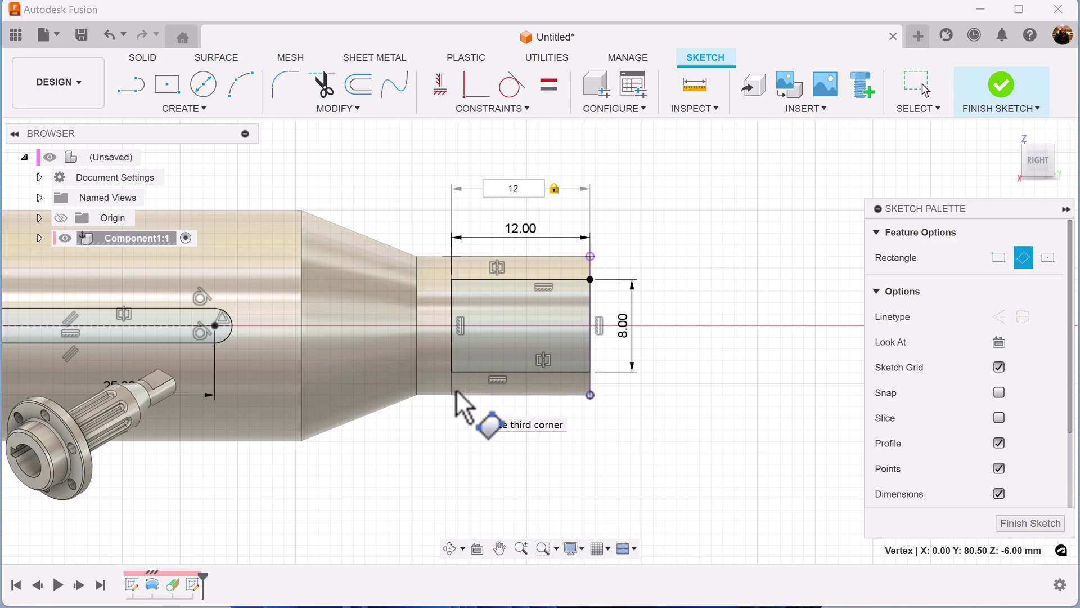
text(12)
key(Return)
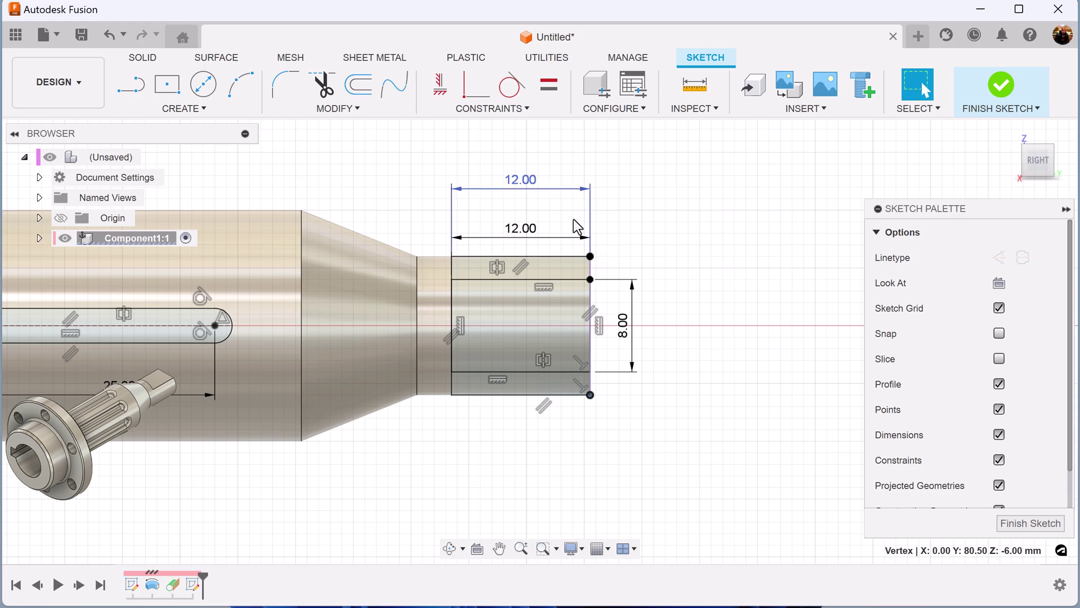
drag(532, 185, 540, 458)
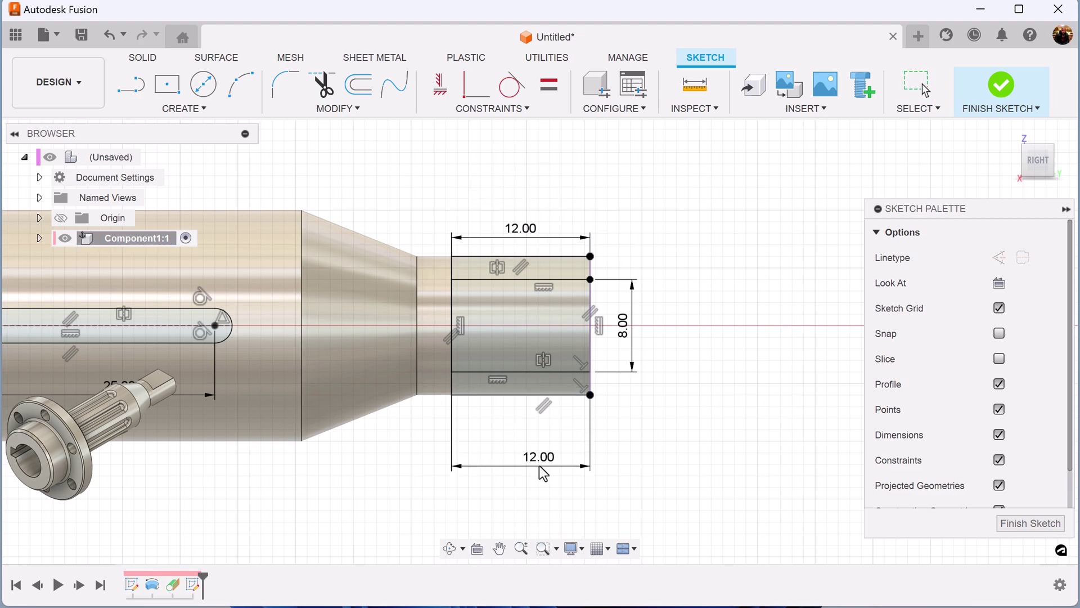
click(1039, 528)
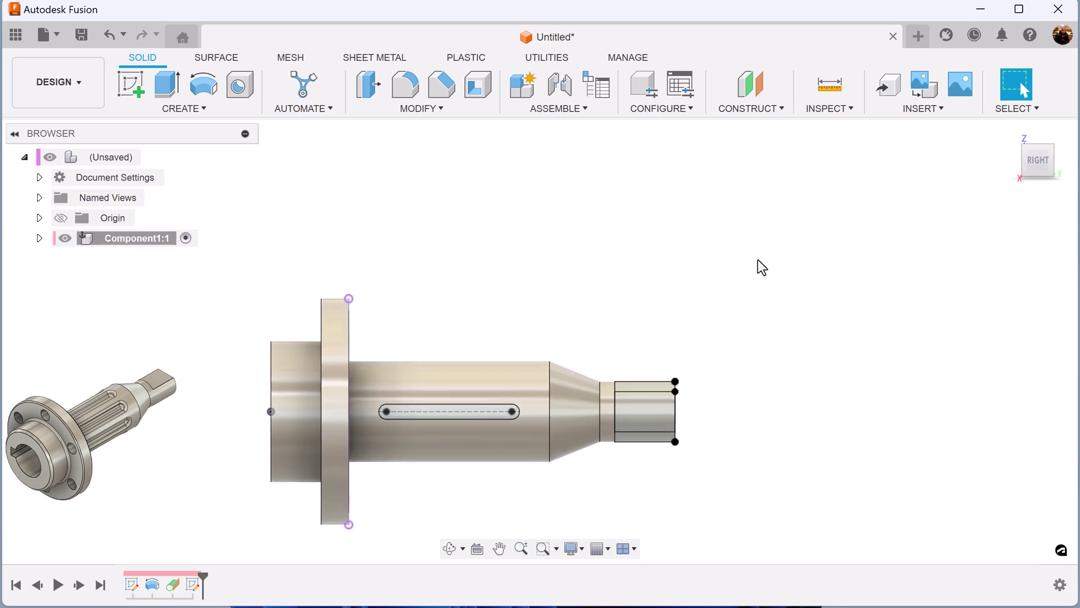
Step: Extrude the two outer rectangle strips symmetrically with extent All as a cut, forming flats on the narrow shaft end
click(167, 85)
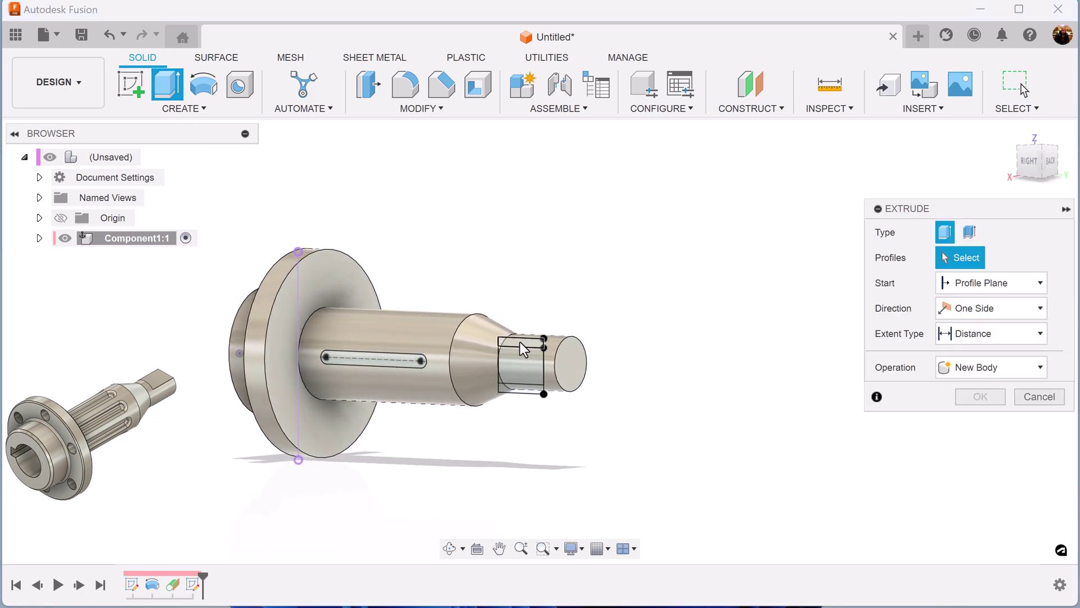
click(520, 343)
click(520, 387)
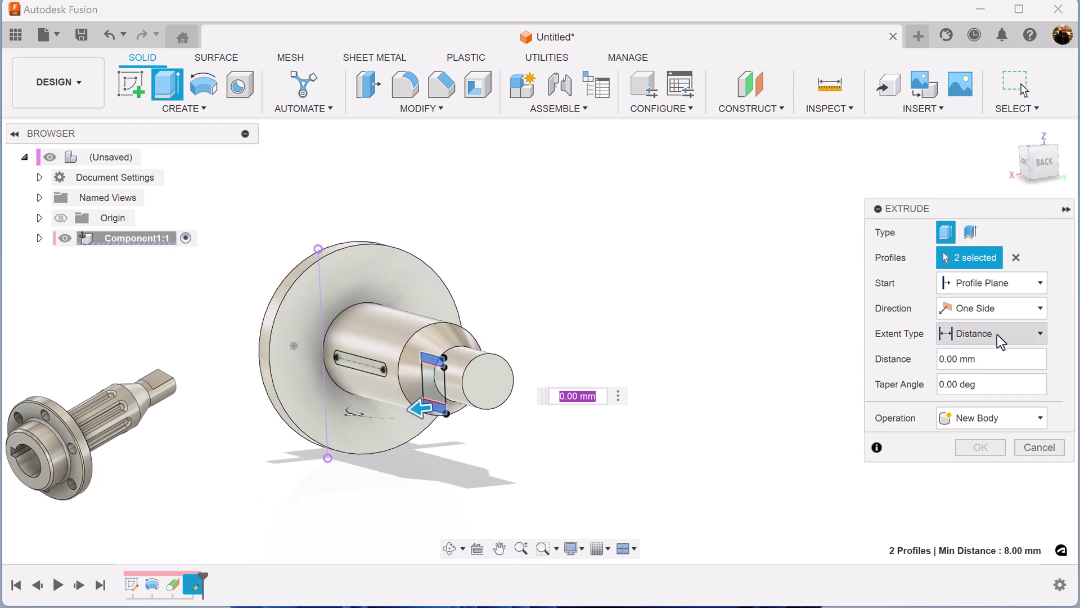
click(957, 309)
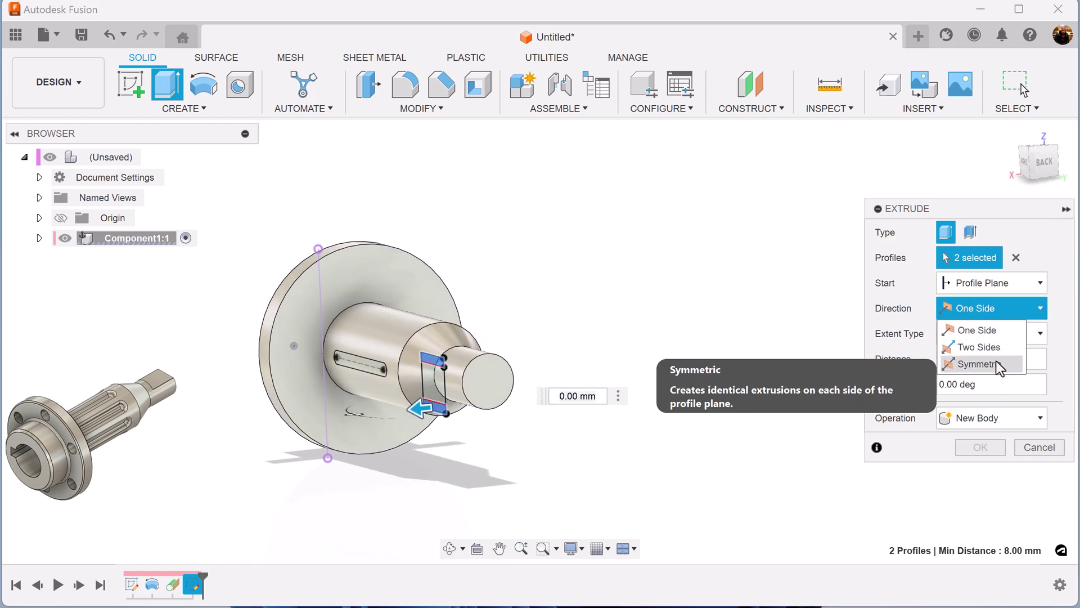
click(959, 365)
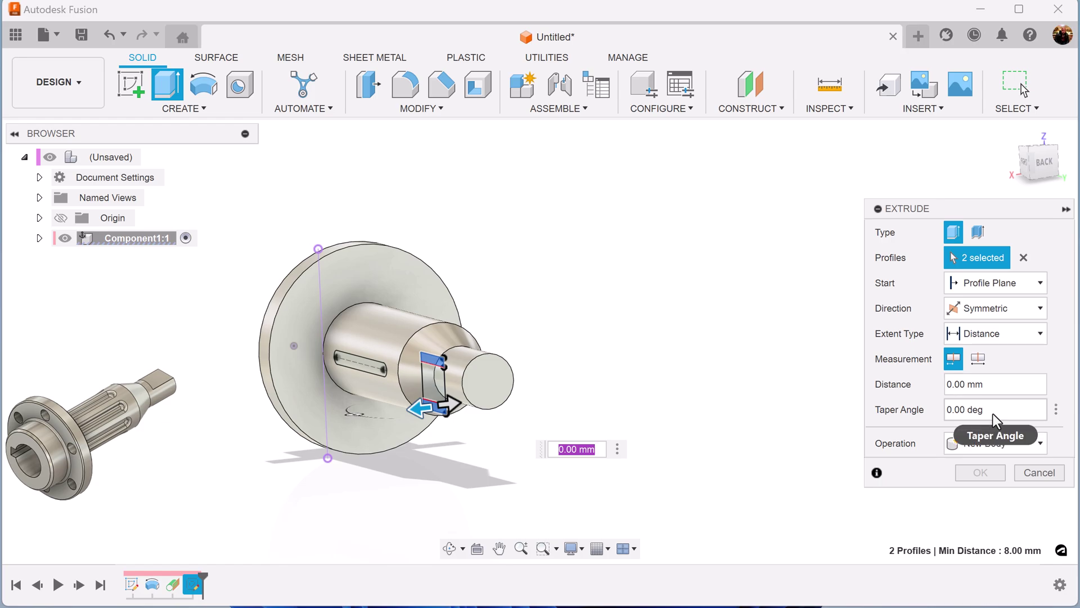
click(1007, 337)
click(967, 373)
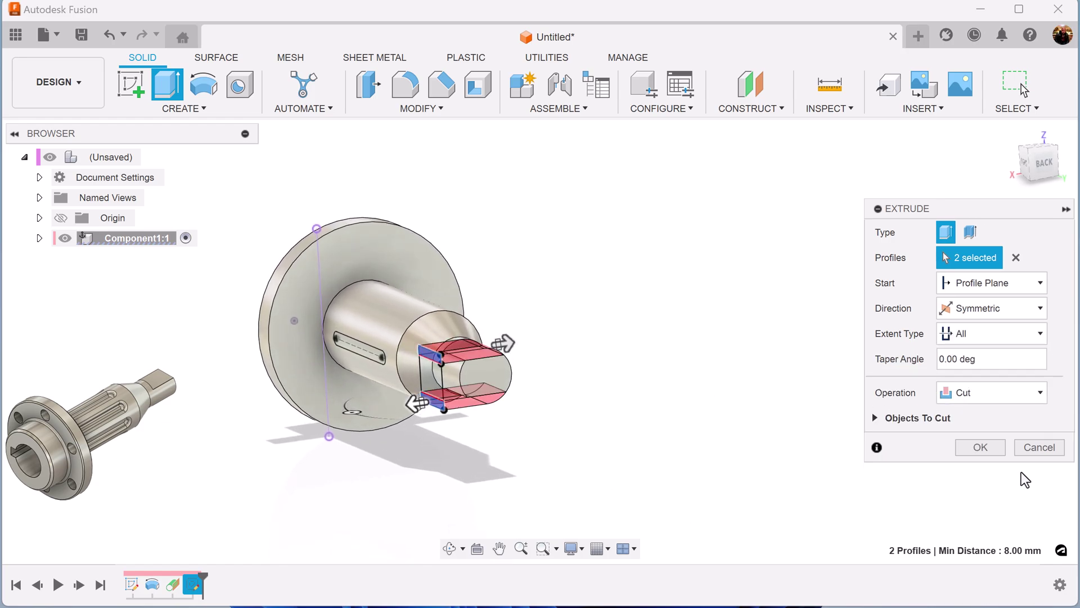
click(980, 448)
Step: Expand the component's sketches and make Sketch2 visible again
shift+middle_drag(837, 422, 681, 349)
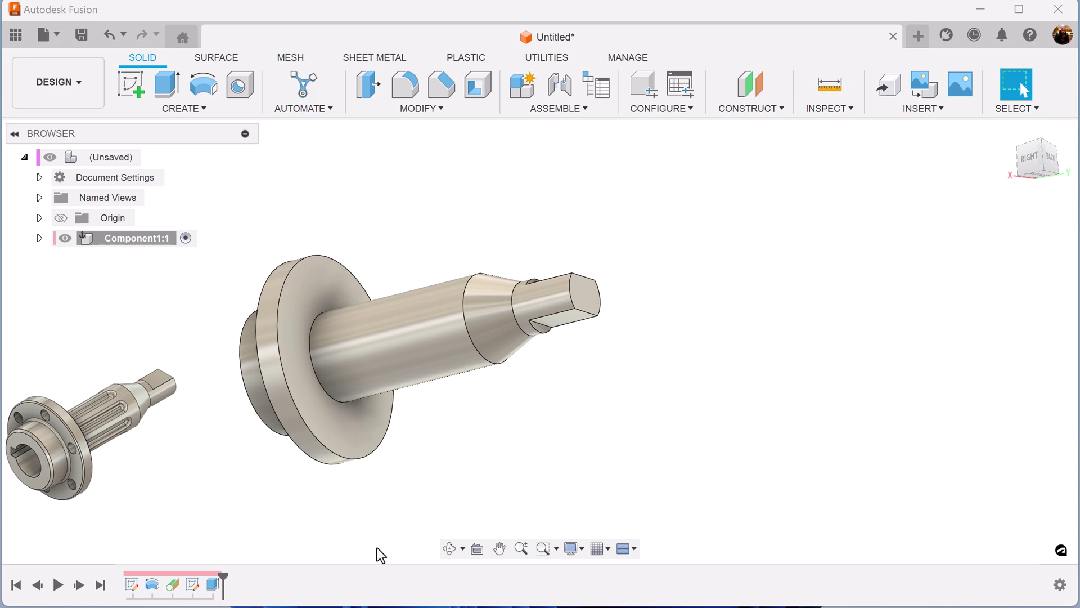
click(40, 239)
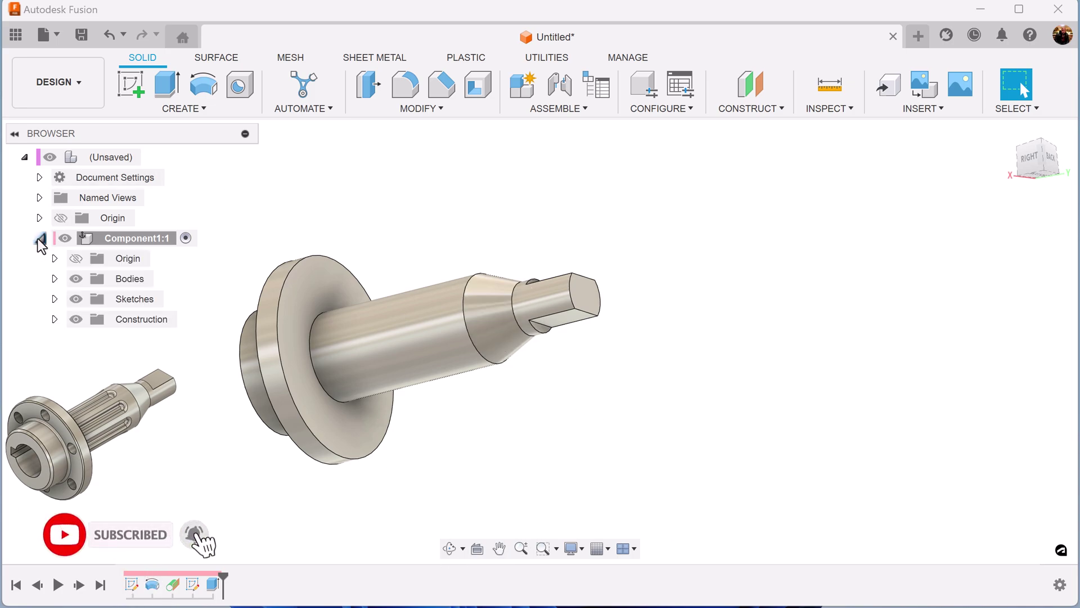
click(54, 299)
click(91, 339)
Step: Extrude the slot profile on the shaft by -2 mm as a cut, then hide Sketch2
shift+middle_drag(892, 549, 381, 322)
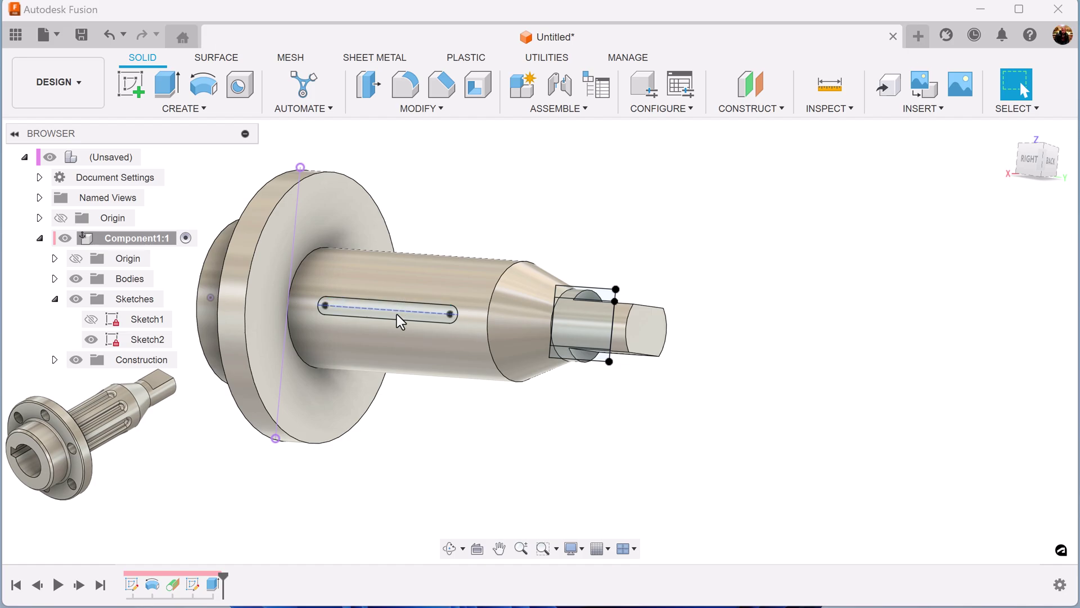
scroll(398, 315, up, 5)
click(416, 335)
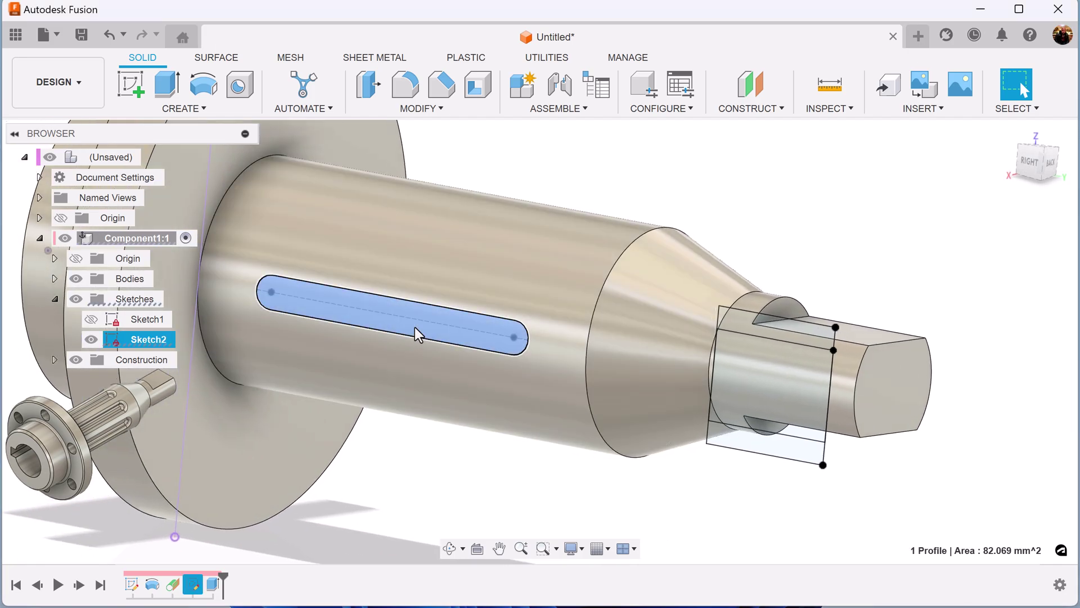
shift+middle_drag(418, 332, 420, 331)
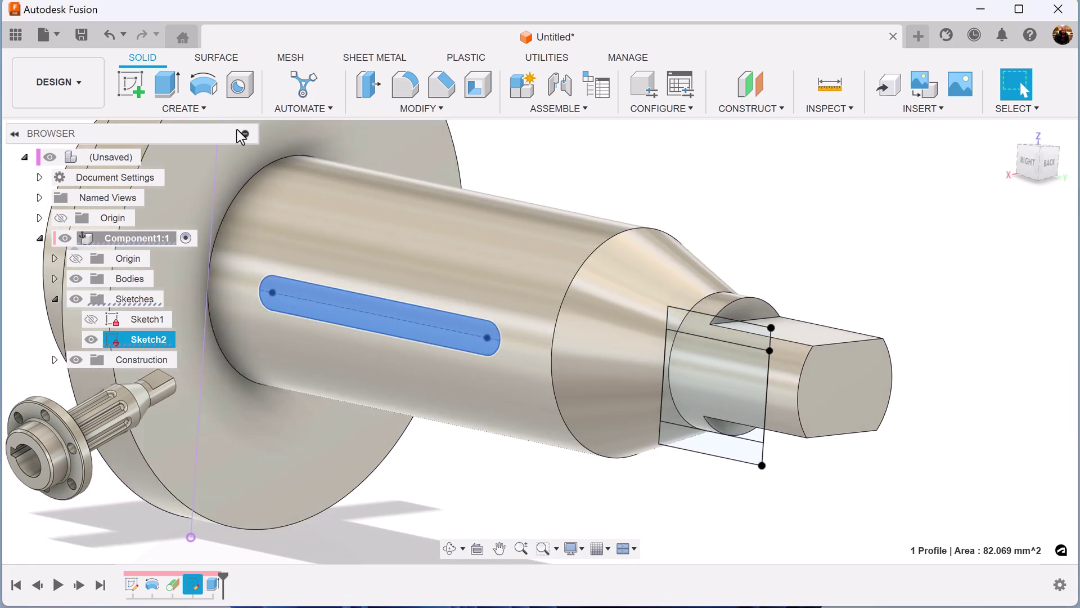
click(168, 90)
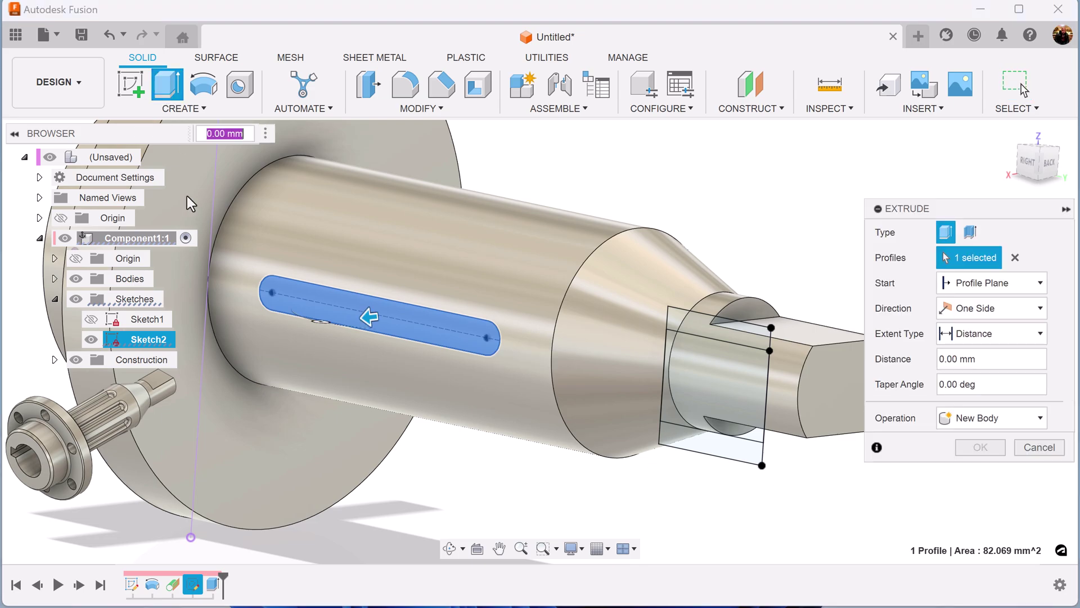
text(-2)
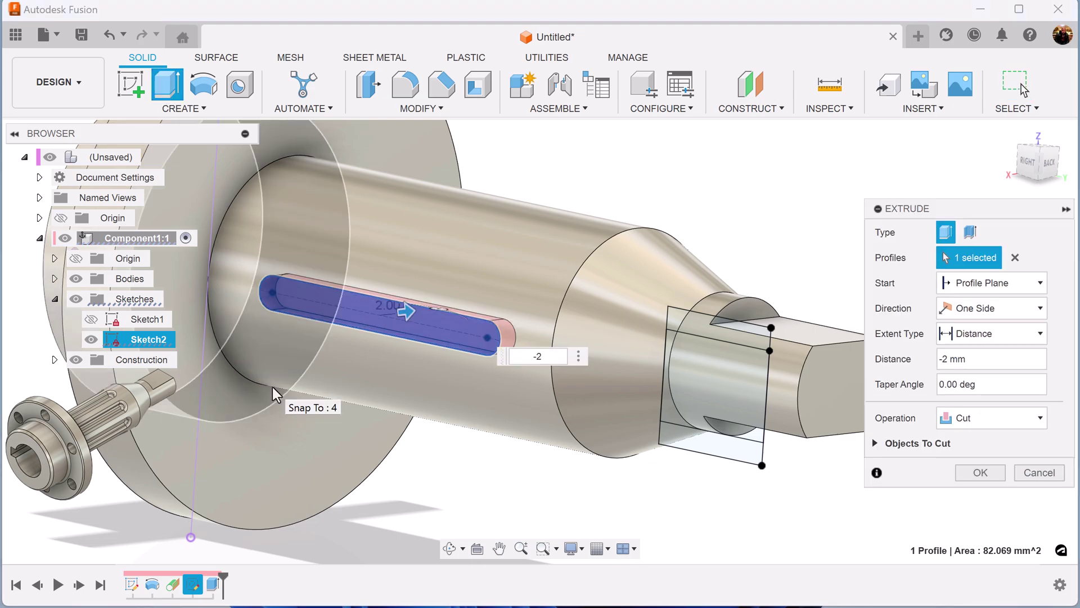
click(981, 472)
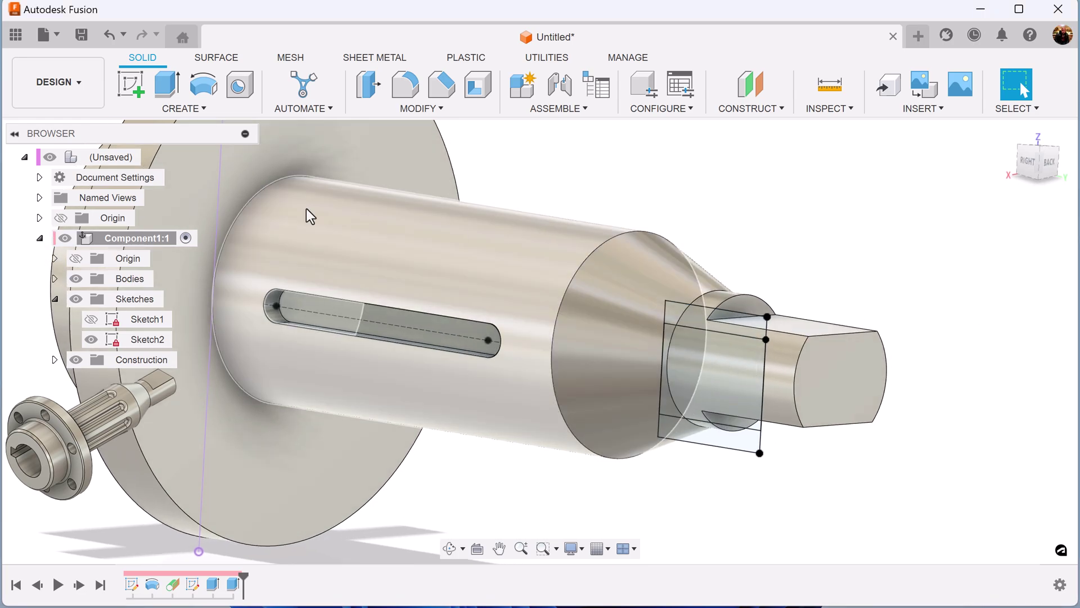
click(94, 340)
click(93, 339)
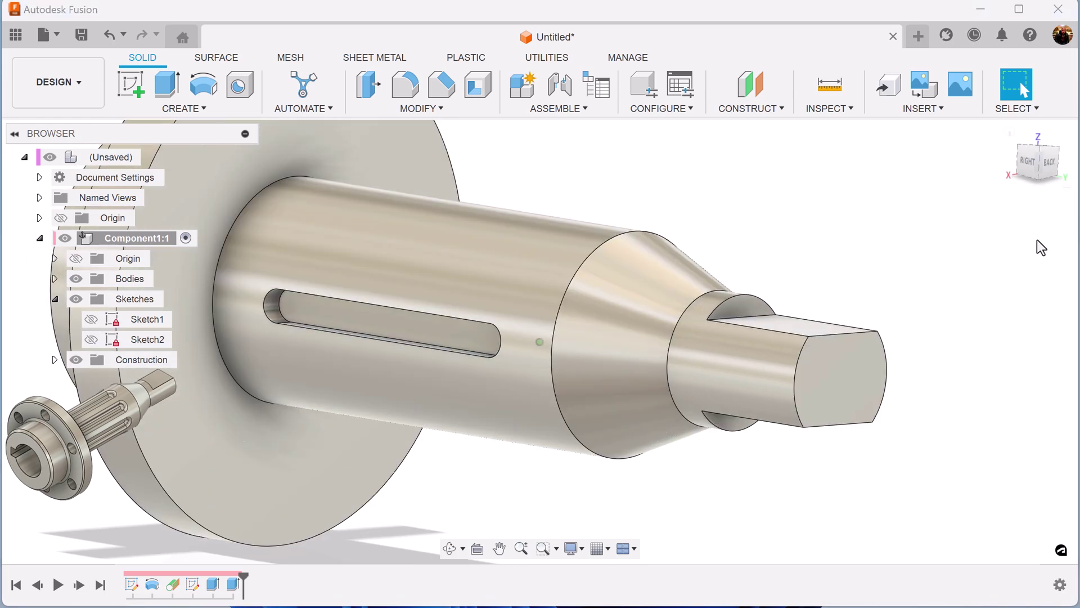
Step: Fillet the edge loop around the floor of the slot with a 1 mm radius
click(419, 90)
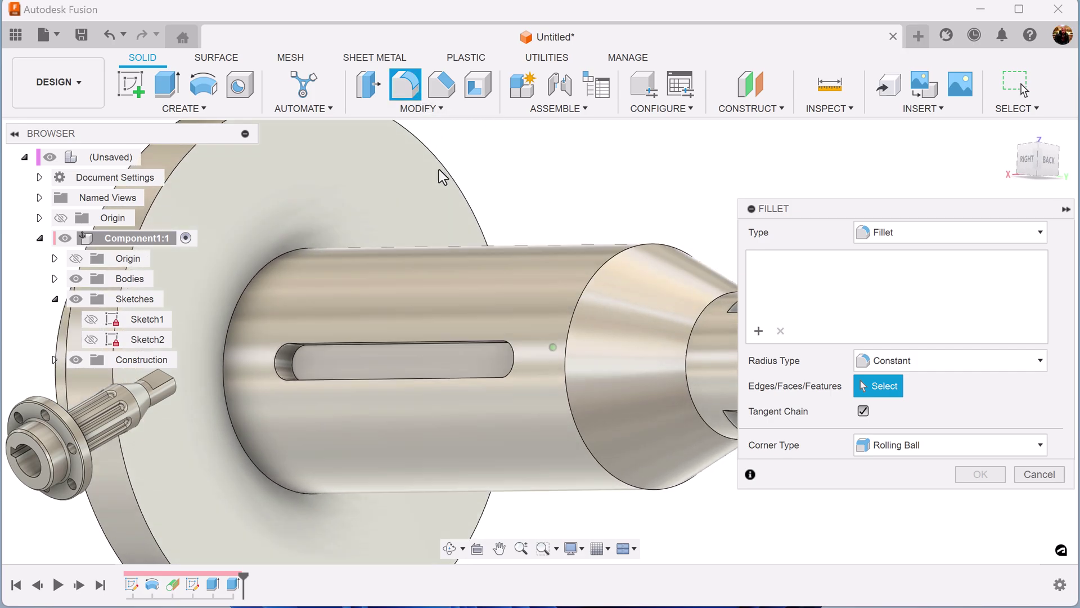
click(425, 345)
text(1)
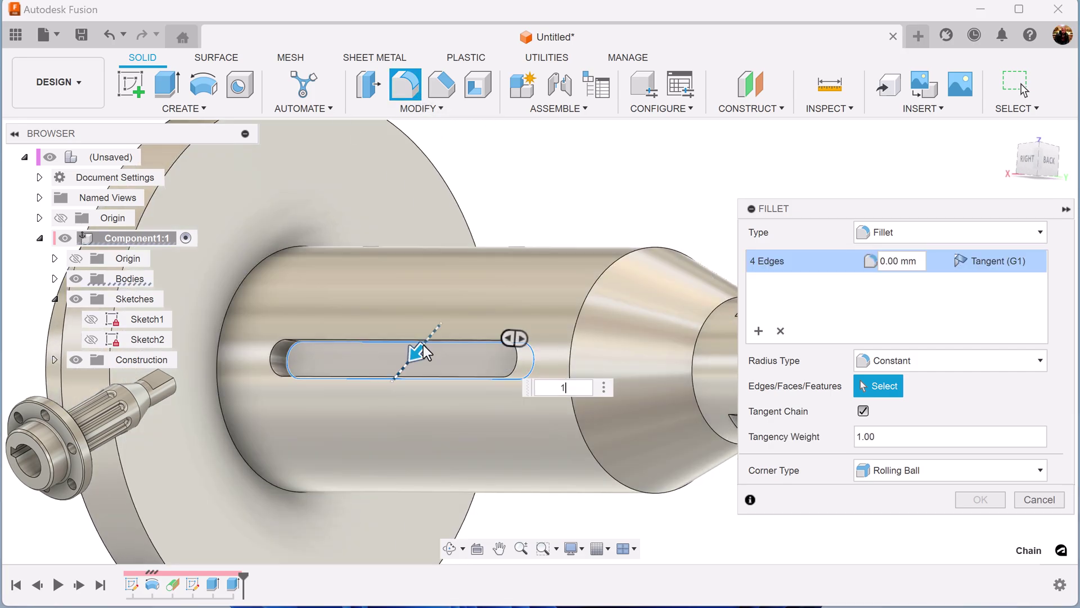
key(Return)
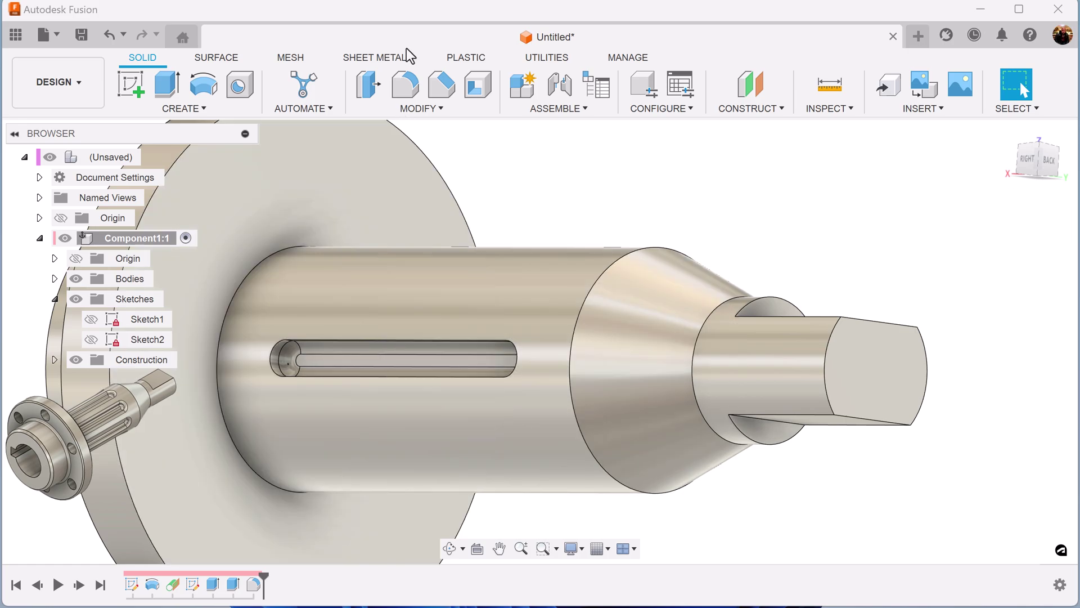
click(405, 84)
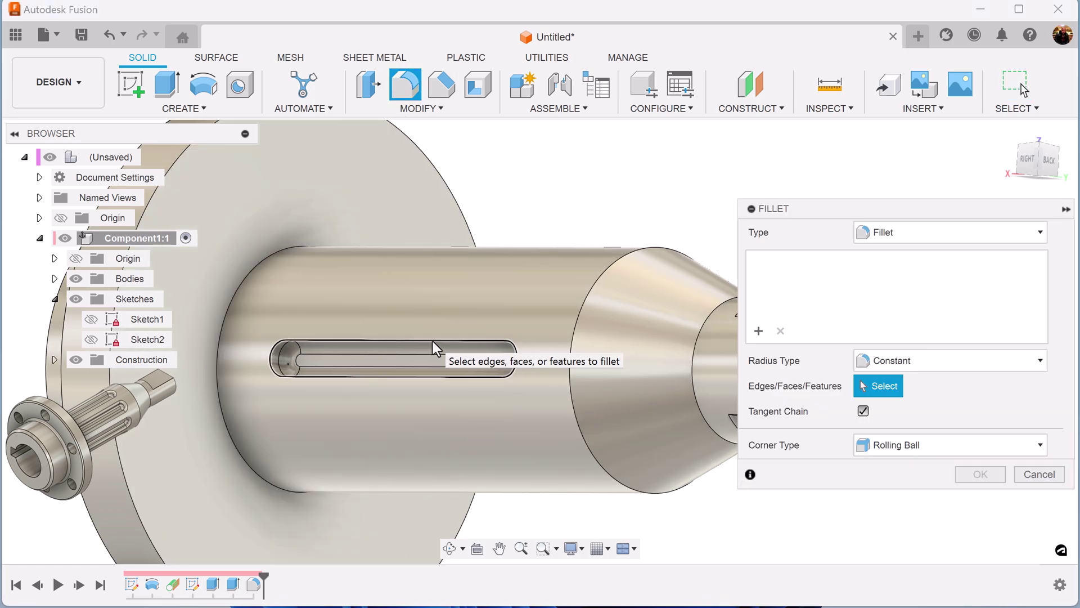
shift+middle_drag(433, 341, 413, 359)
click(413, 361)
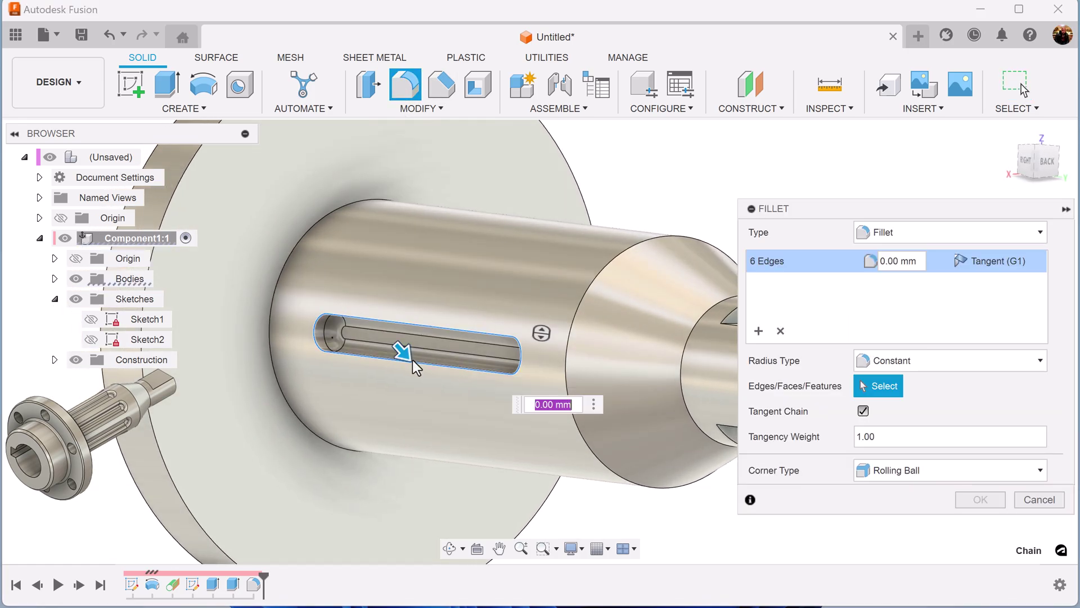
text(1)
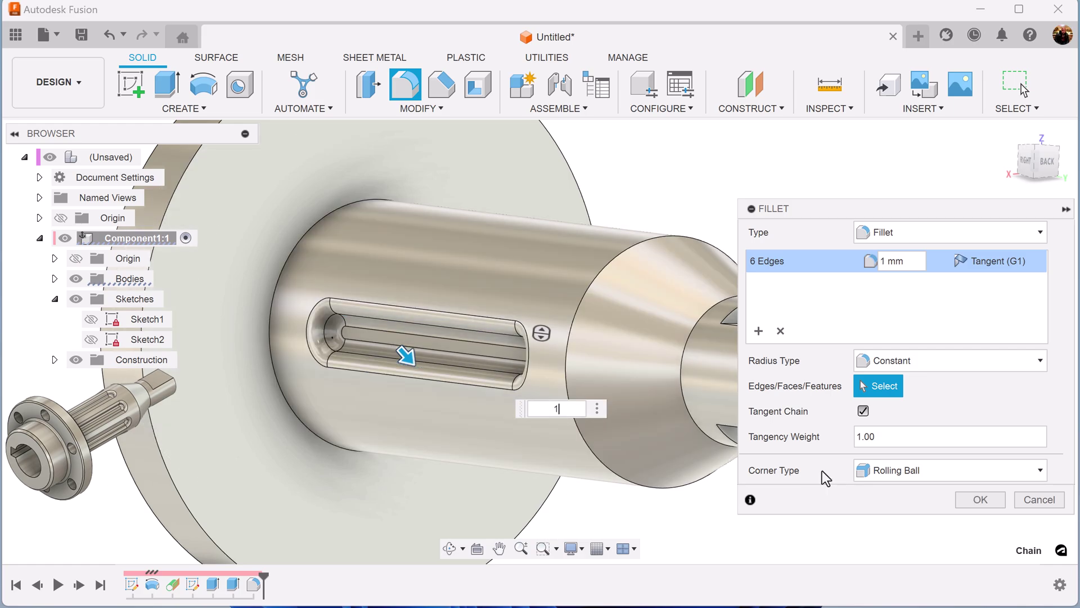
click(1043, 504)
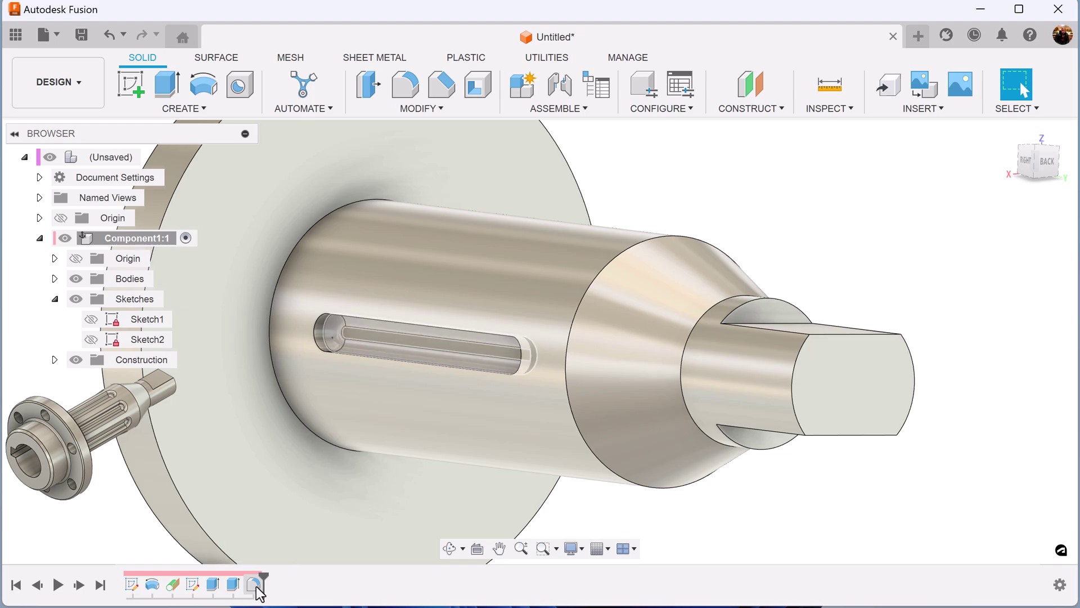
Step: Edit the existing slot fillet to include the slot's outer rim edges at the same 1 mm radius
right_click(257, 587)
click(295, 430)
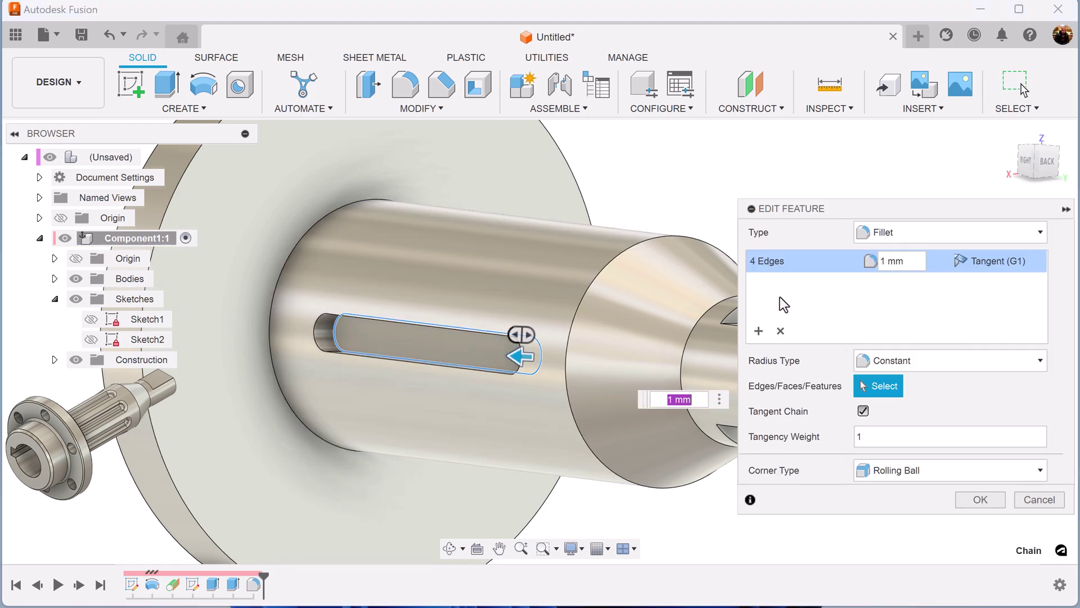
click(451, 330)
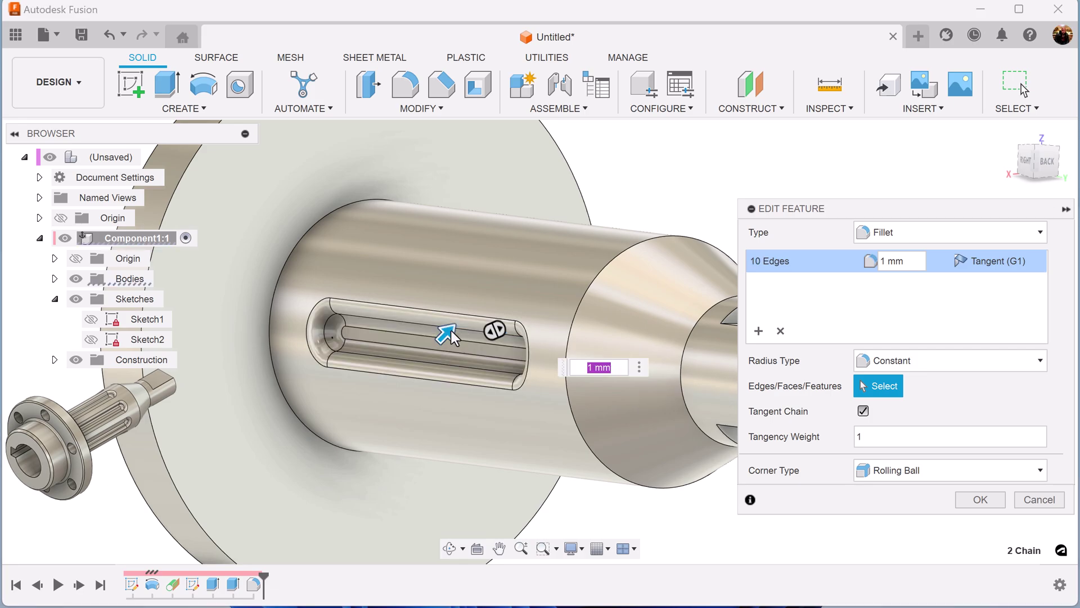
click(982, 500)
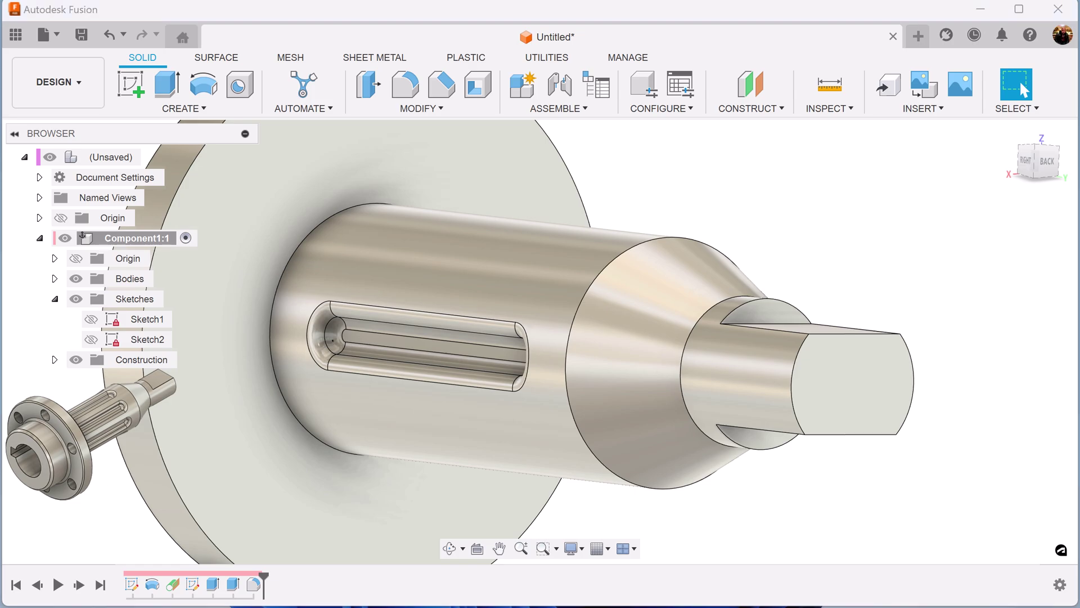
Step: Create a full circular pattern of the slot cut and its fillet features around the shaft's cylindrical face, with a quantity of 8
click(190, 109)
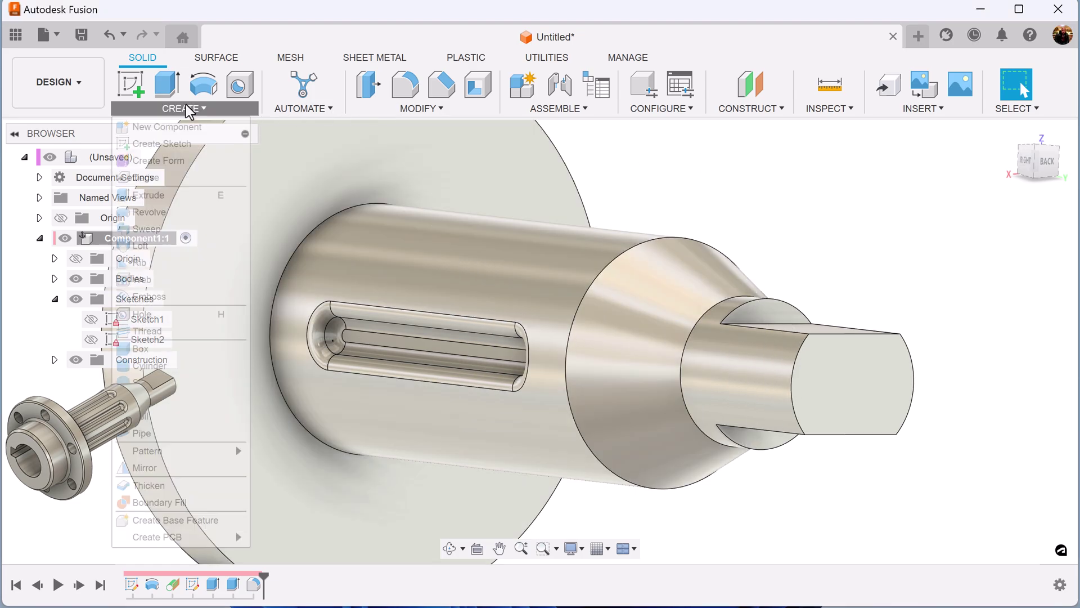
mouse_move(179, 457)
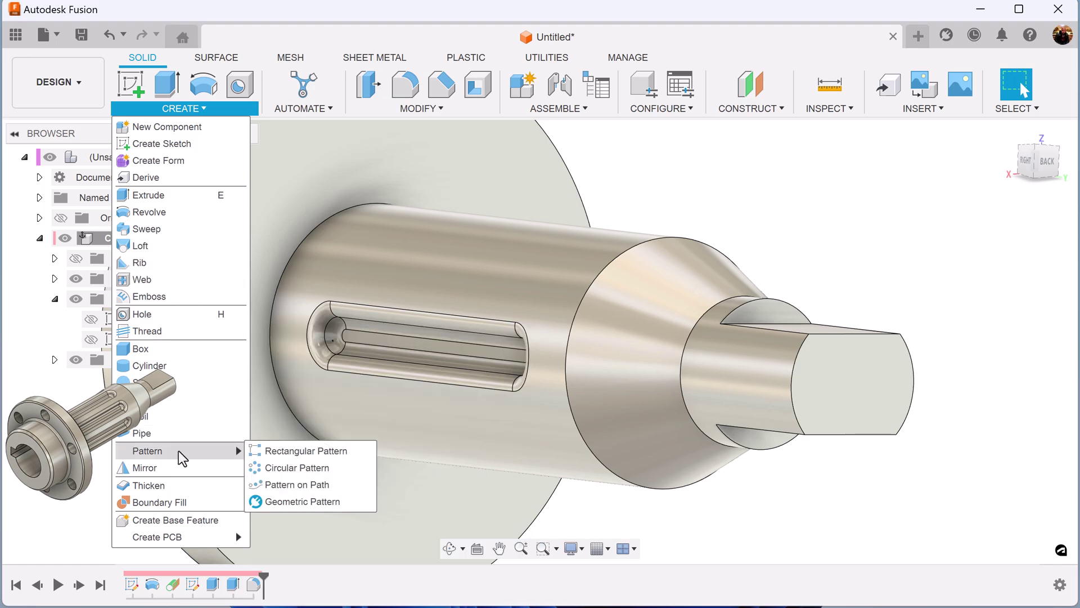
click(294, 467)
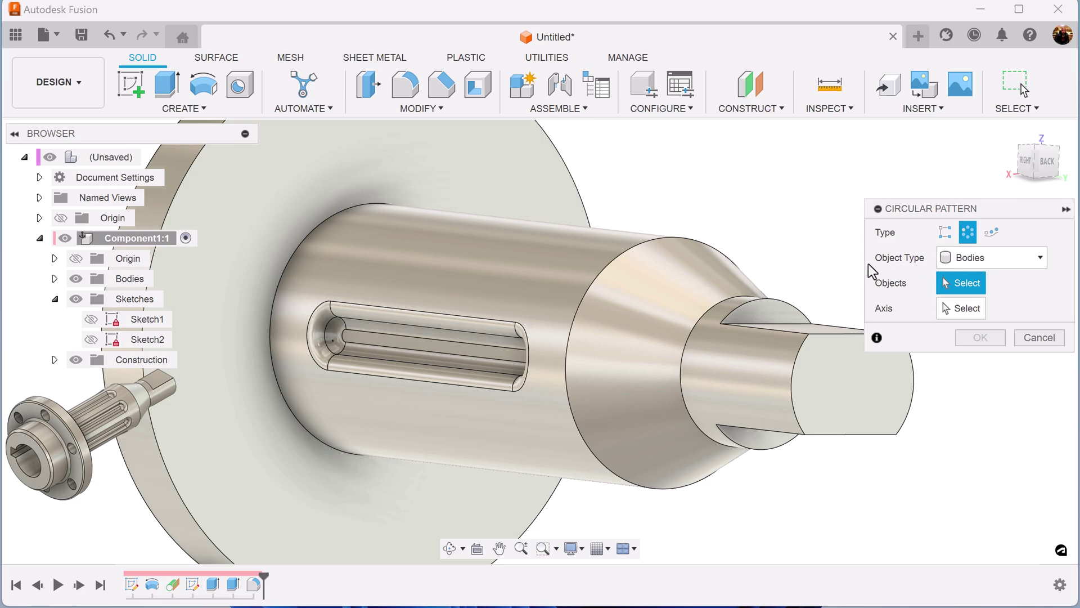
click(982, 258)
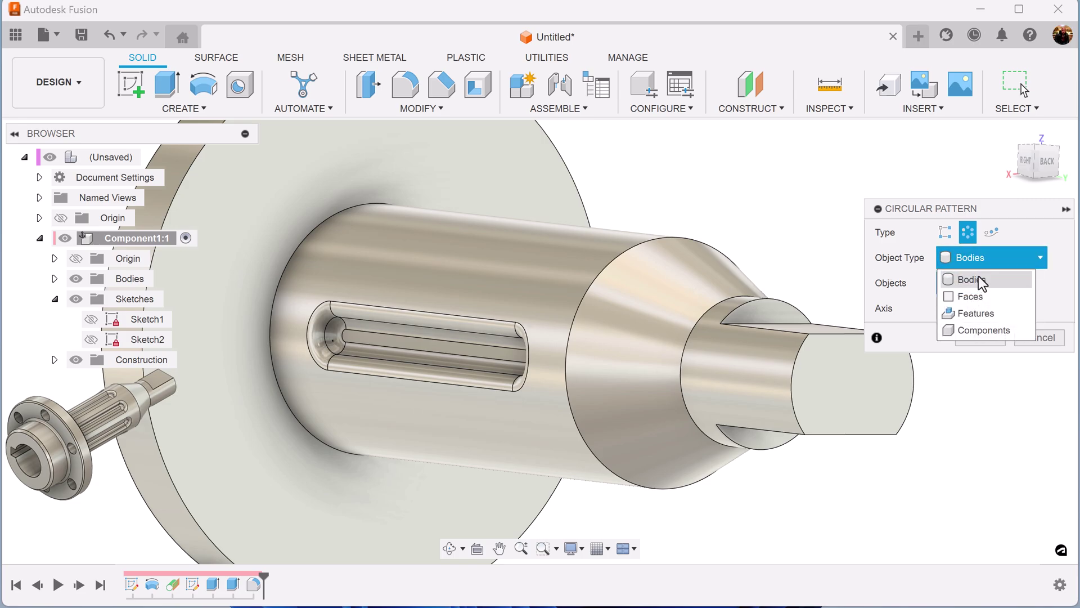
click(979, 313)
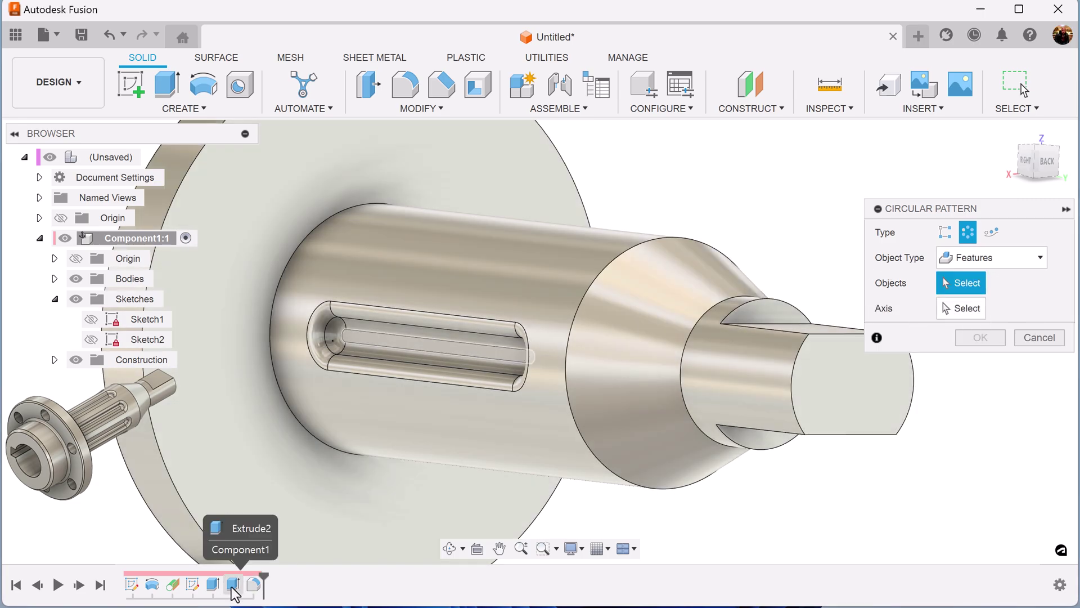
click(233, 585)
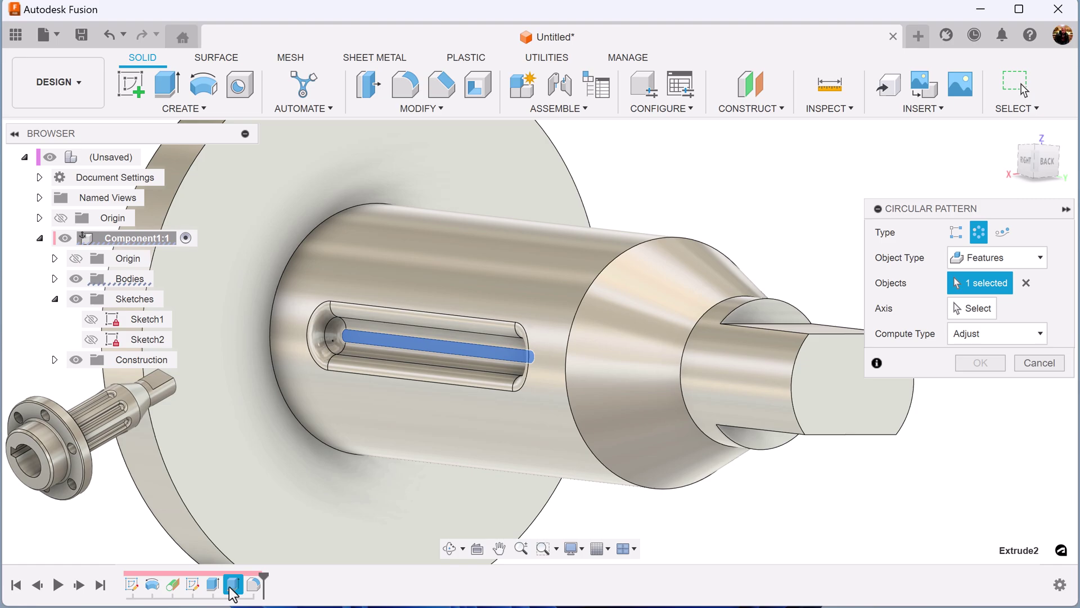
click(214, 585)
click(214, 586)
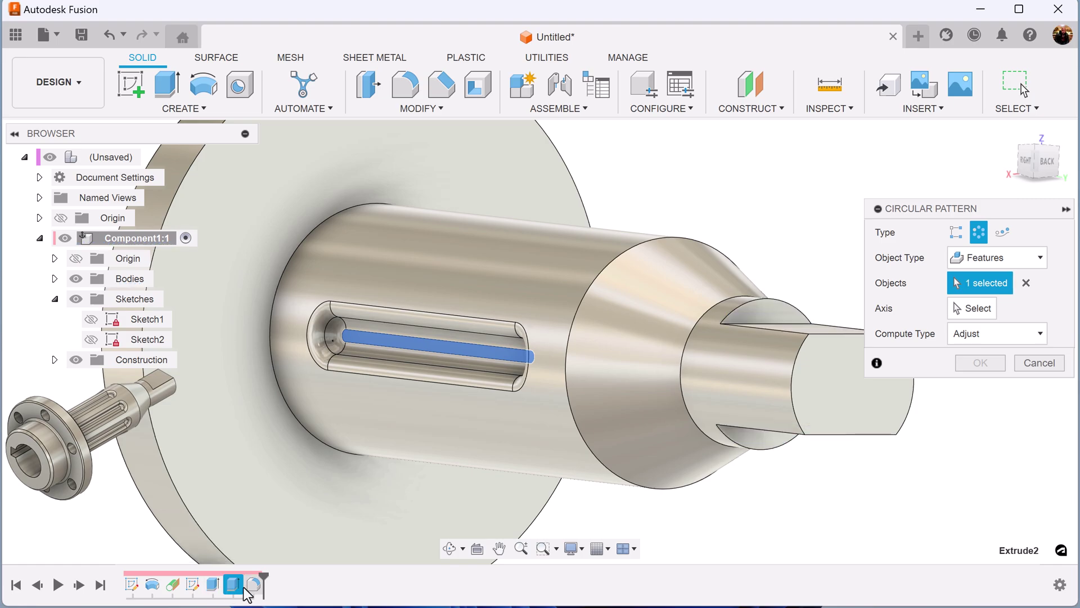
click(254, 585)
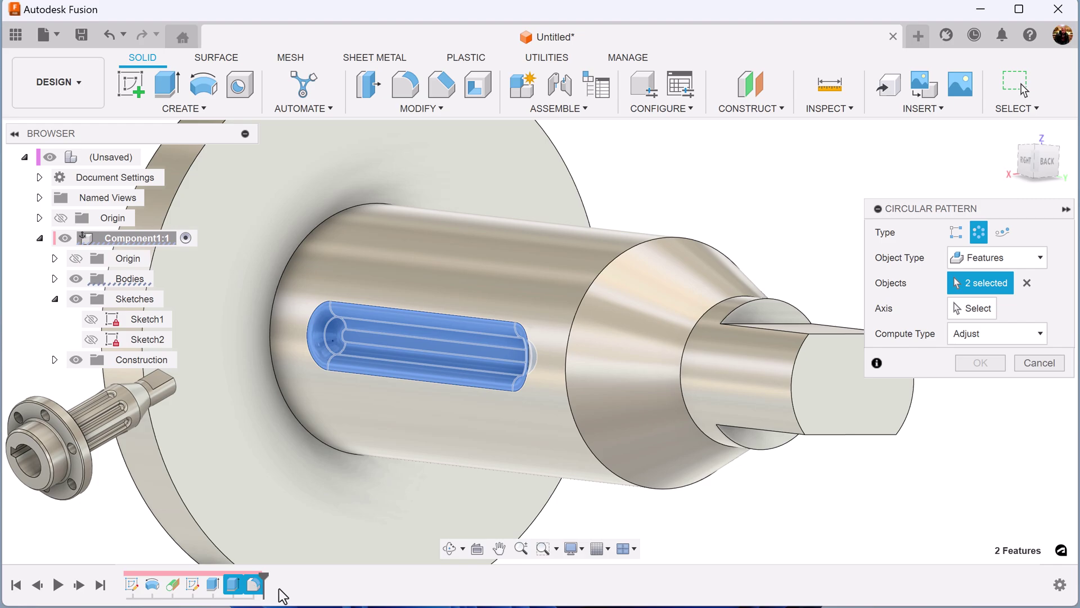
click(986, 307)
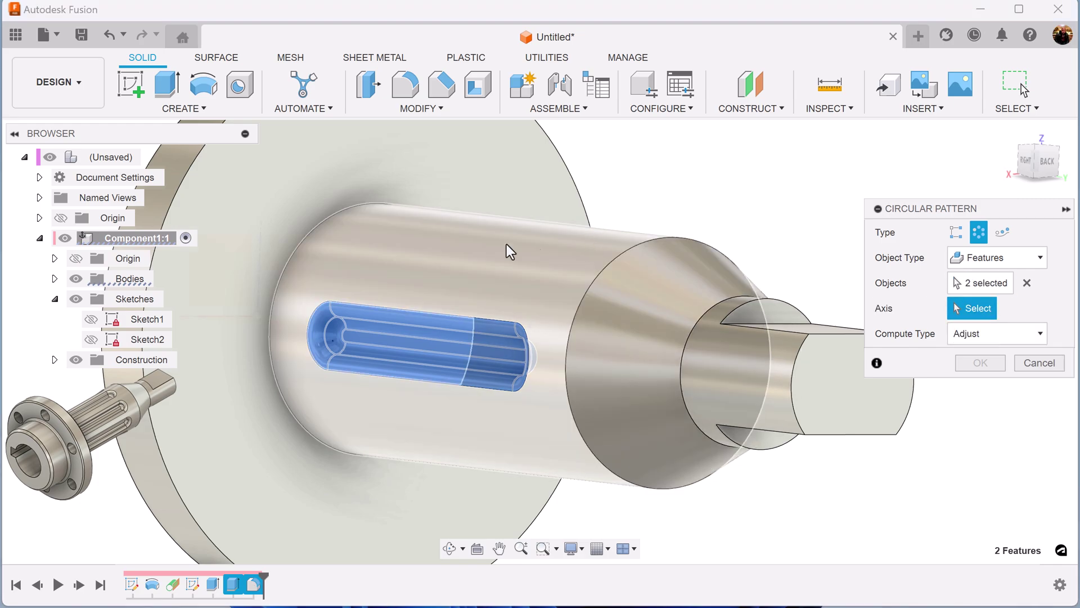
click(506, 244)
drag(974, 390, 942, 386)
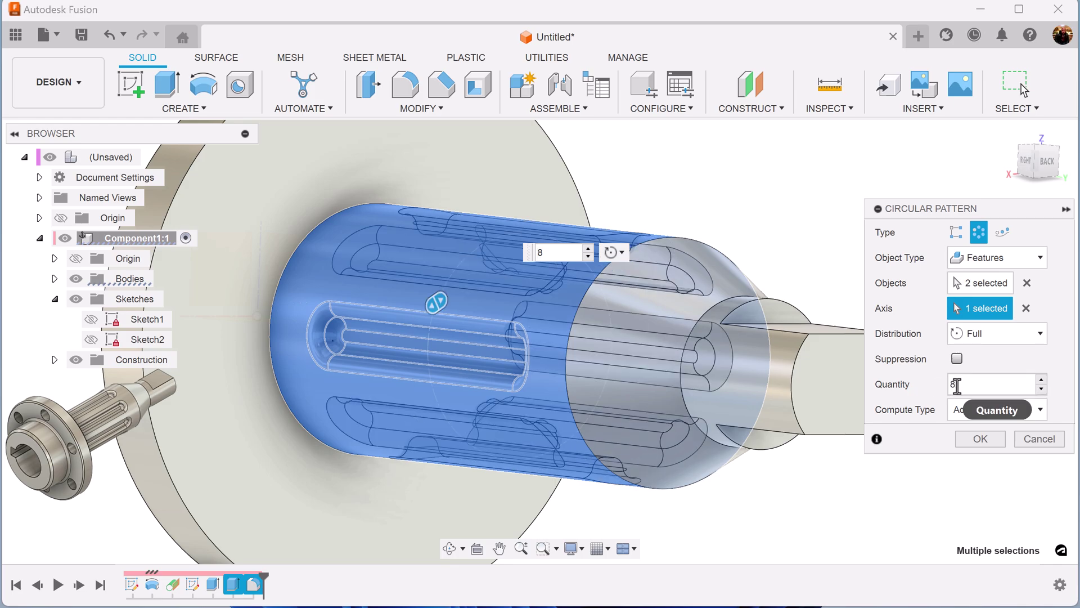
click(1000, 444)
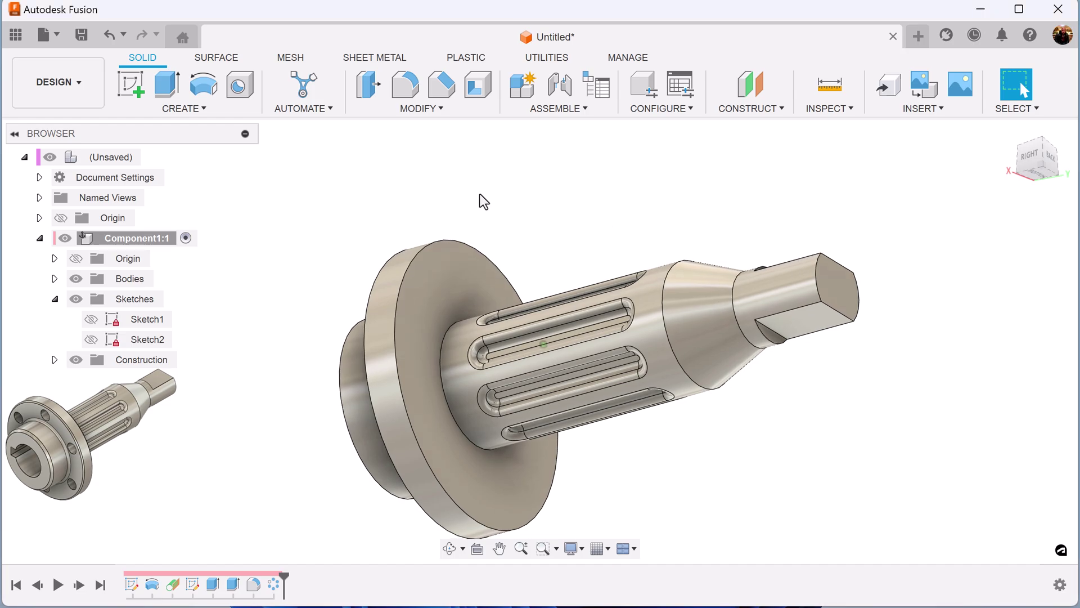
Step: Fillet the two circular edges where the flange meets the grooved shaft and the hub with a 1 mm radius
click(410, 86)
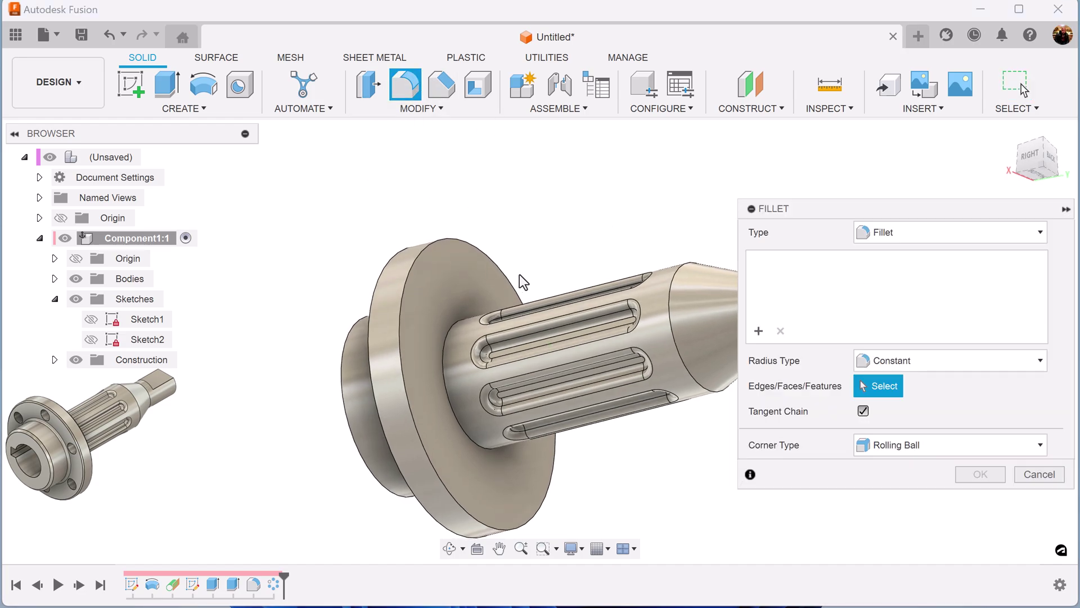
click(452, 336)
shift+middle_drag(451, 335, 520, 350)
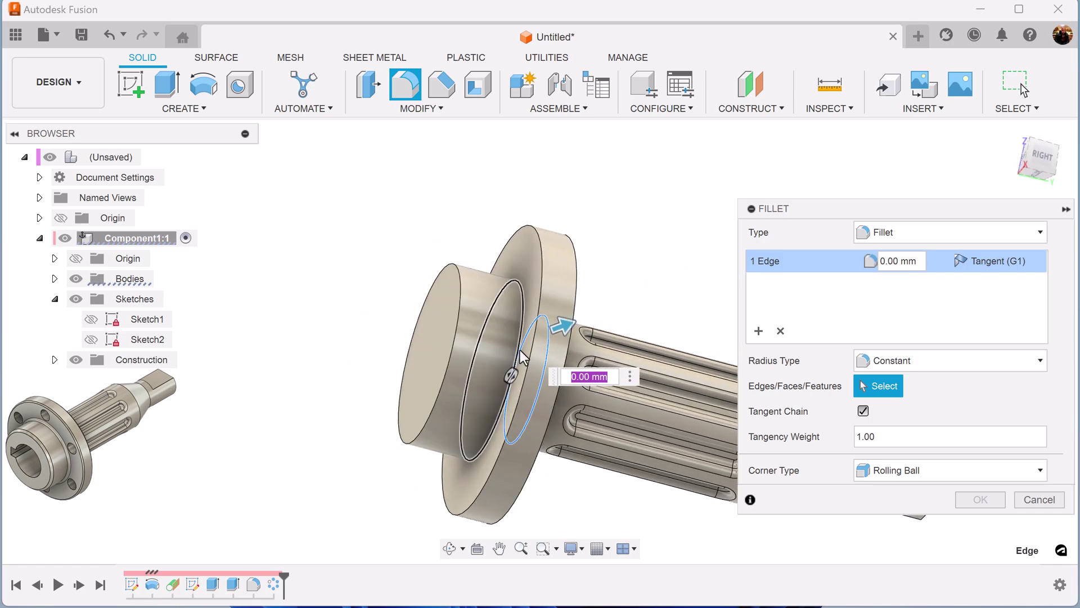
click(521, 350)
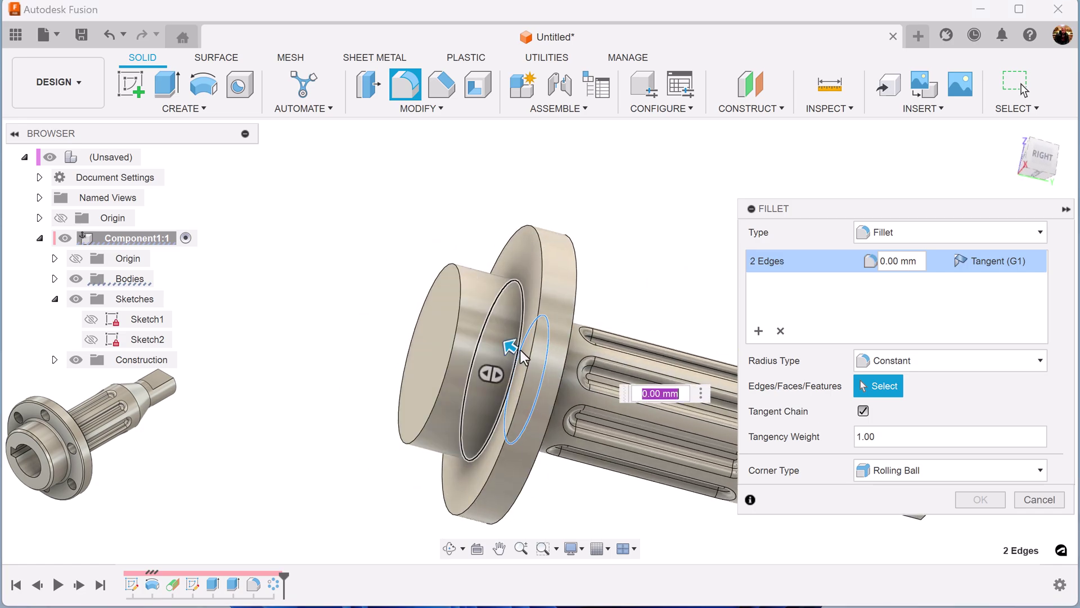
key(Return)
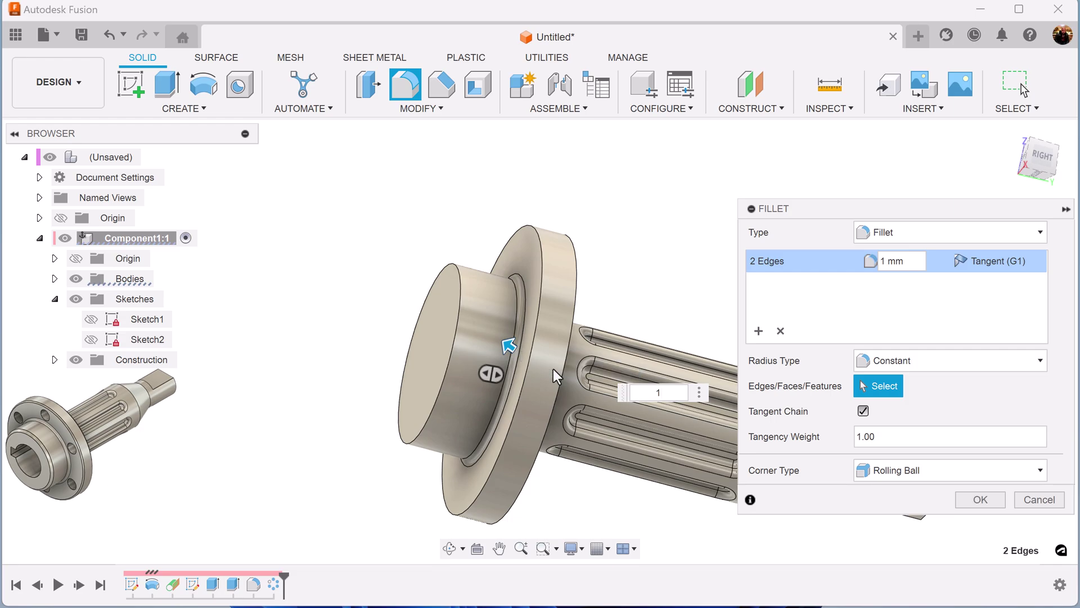
click(976, 497)
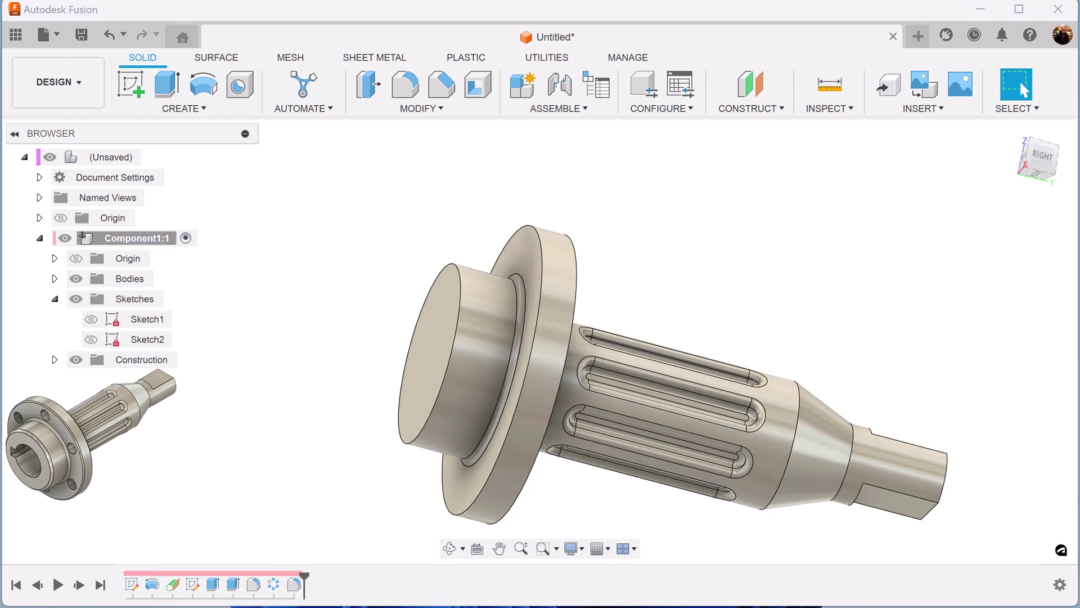
Step: Chamfer the flange's two outer circular edges with an equal distance of 0.5 mm
shift+middle_drag(778, 204, 540, 180)
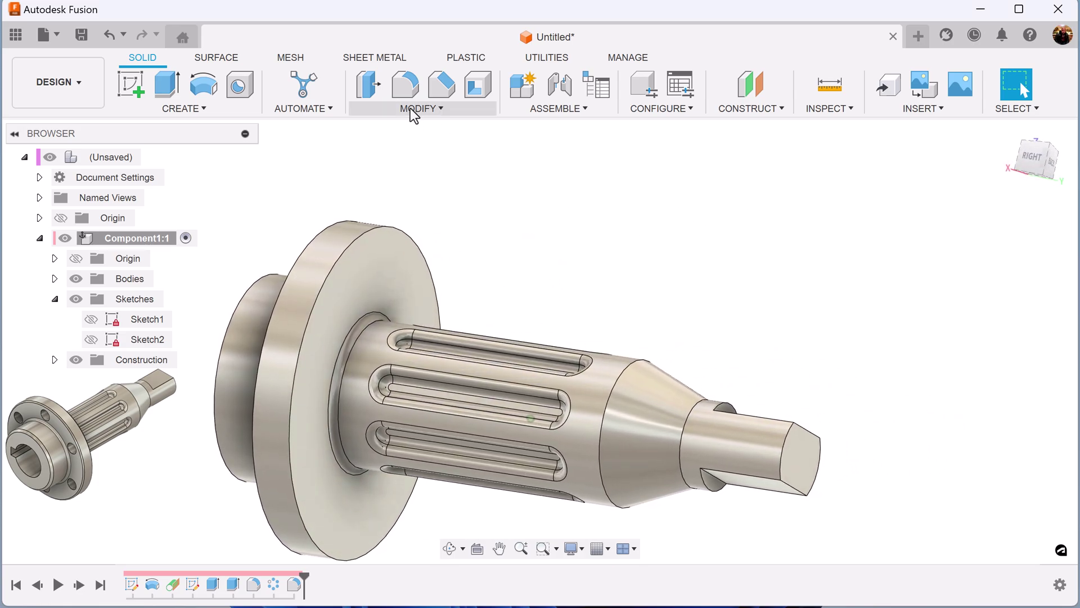
click(443, 83)
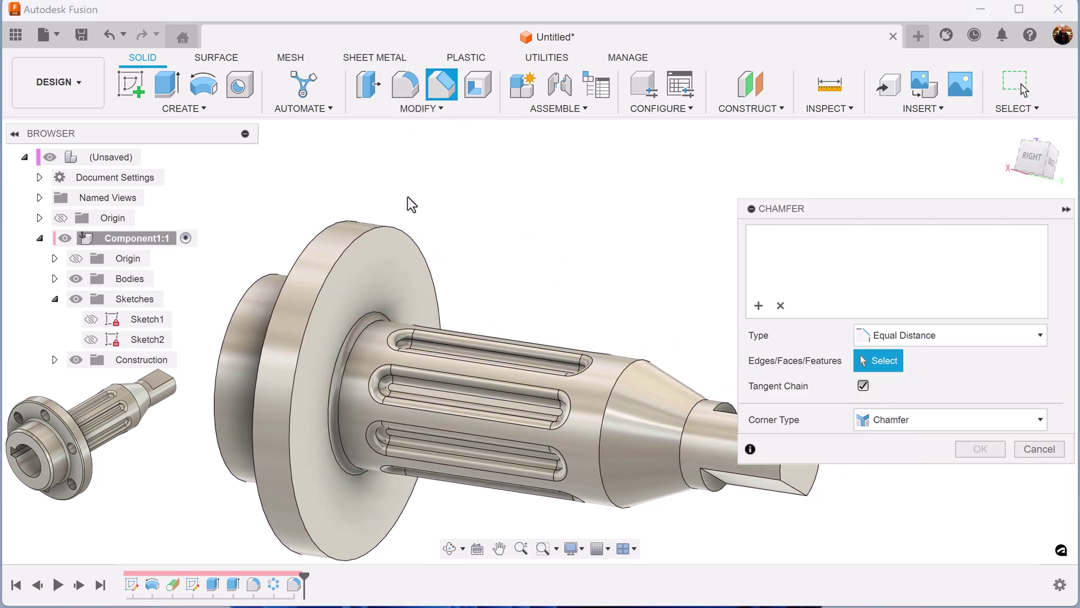
click(396, 225)
click(325, 230)
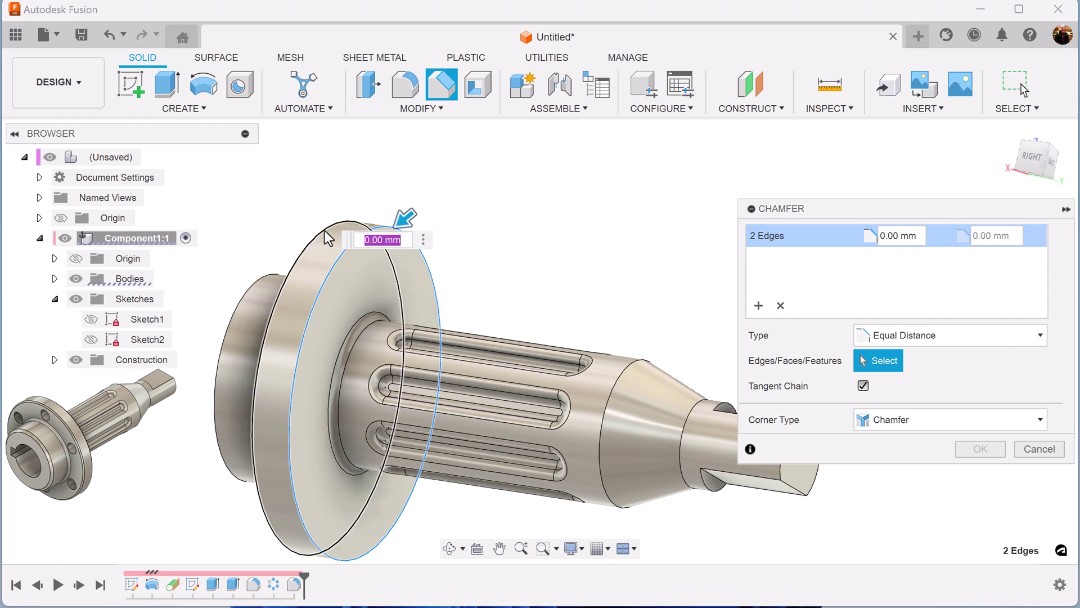
text(.5)
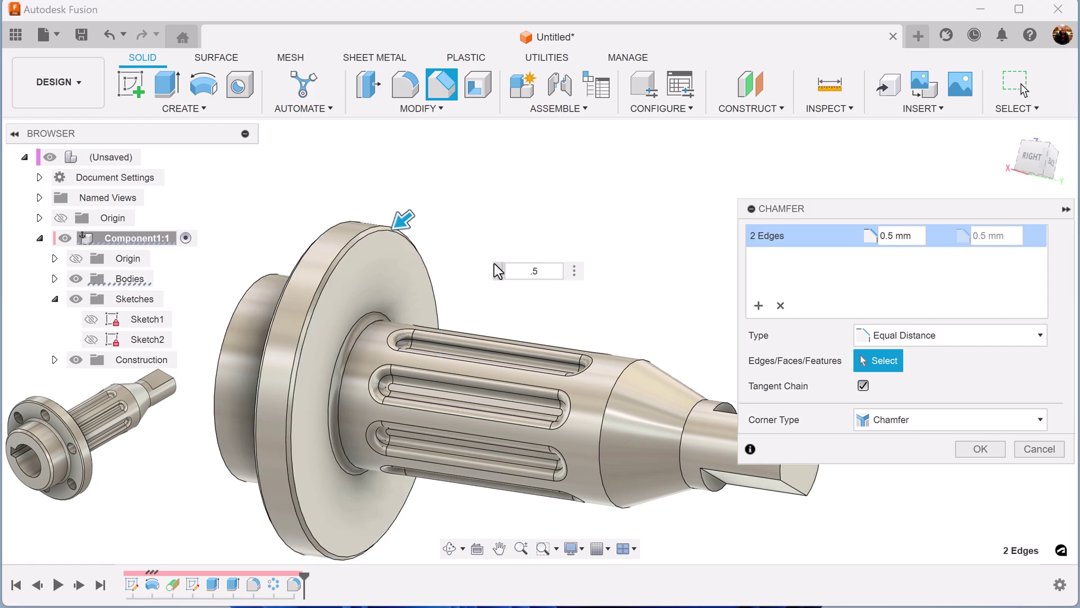
click(981, 448)
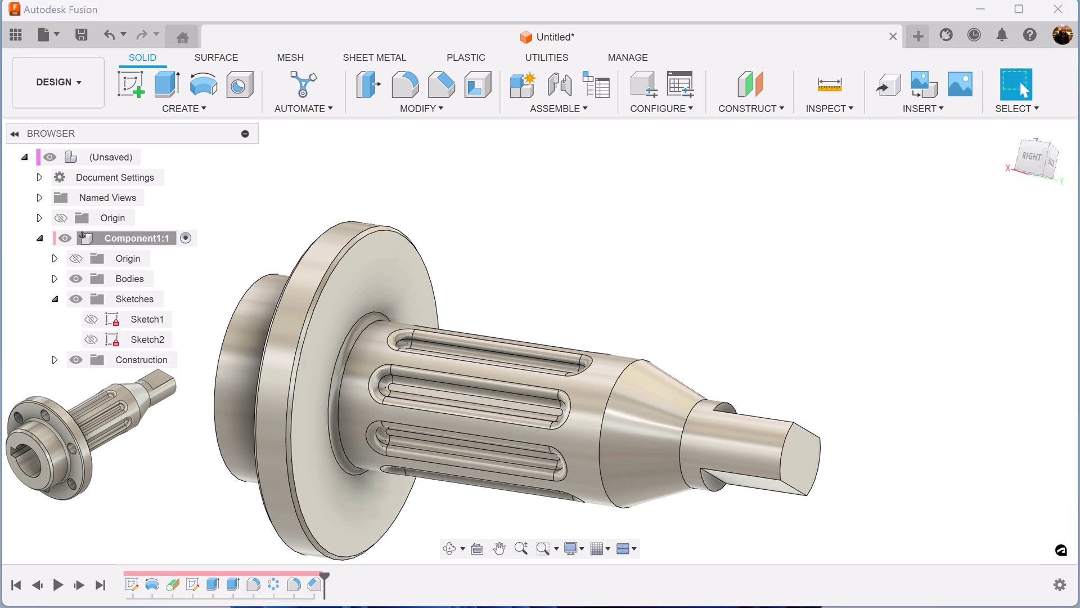
Step: Chamfer the outer circular edge of the hub's end face
shift+middle_drag(554, 177, 379, 159)
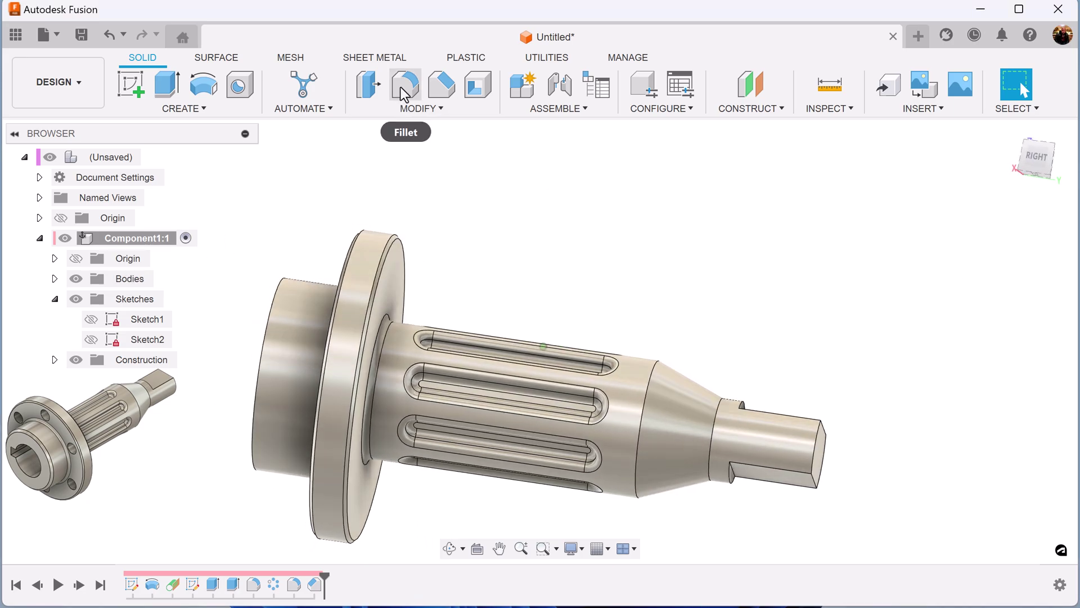
click(441, 90)
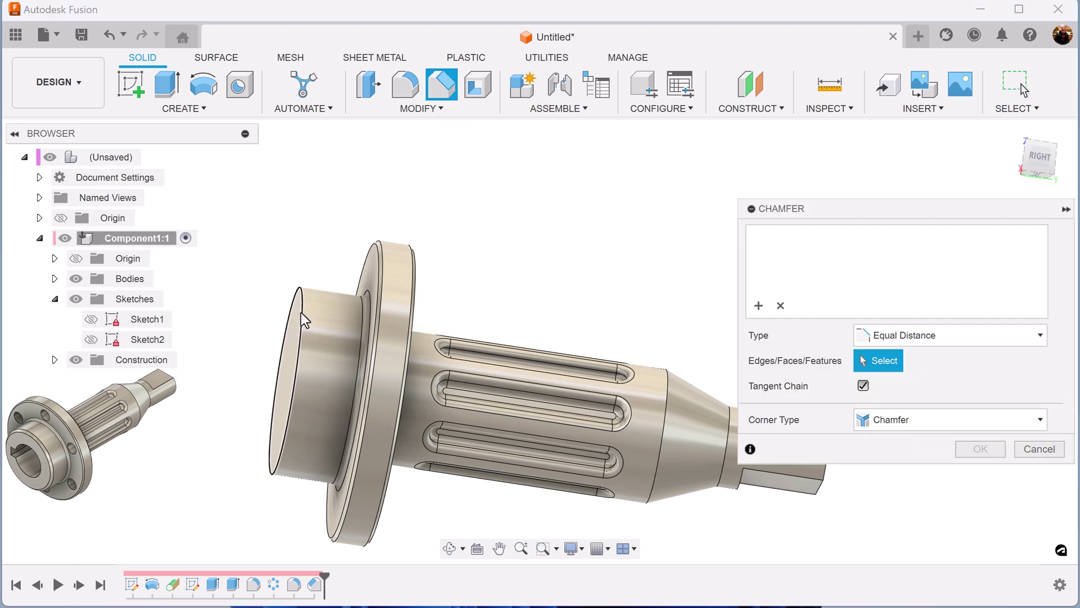
click(302, 313)
key(Return)
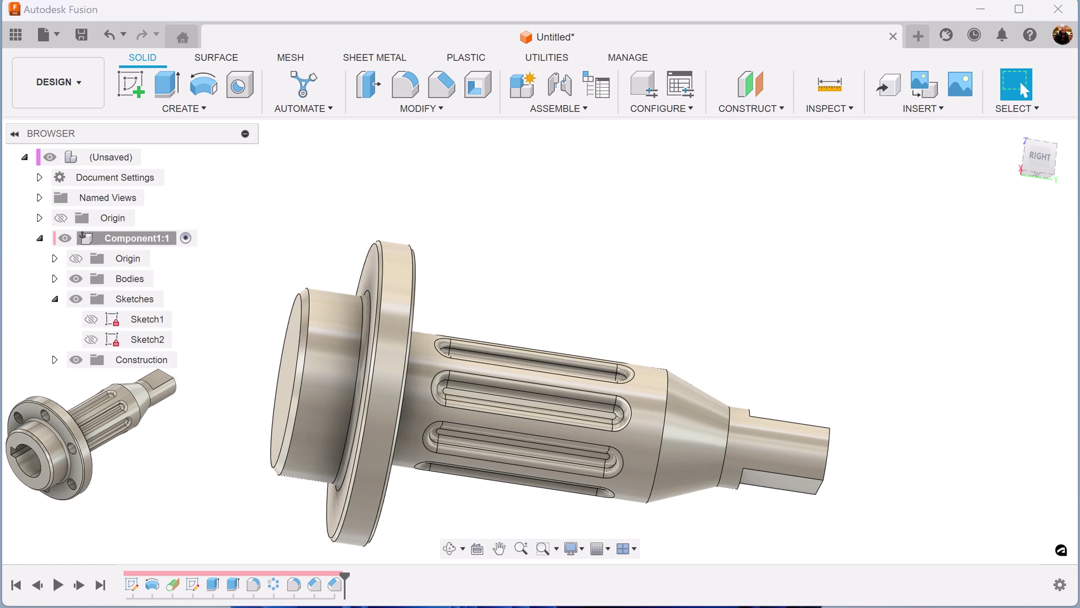
Step: Start a sketch on the flange face on the grooved shaft's side and draw a 36 mm diameter construction circle centred on the origin
shift+middle_drag(860, 325, 866, 332)
click(1039, 157)
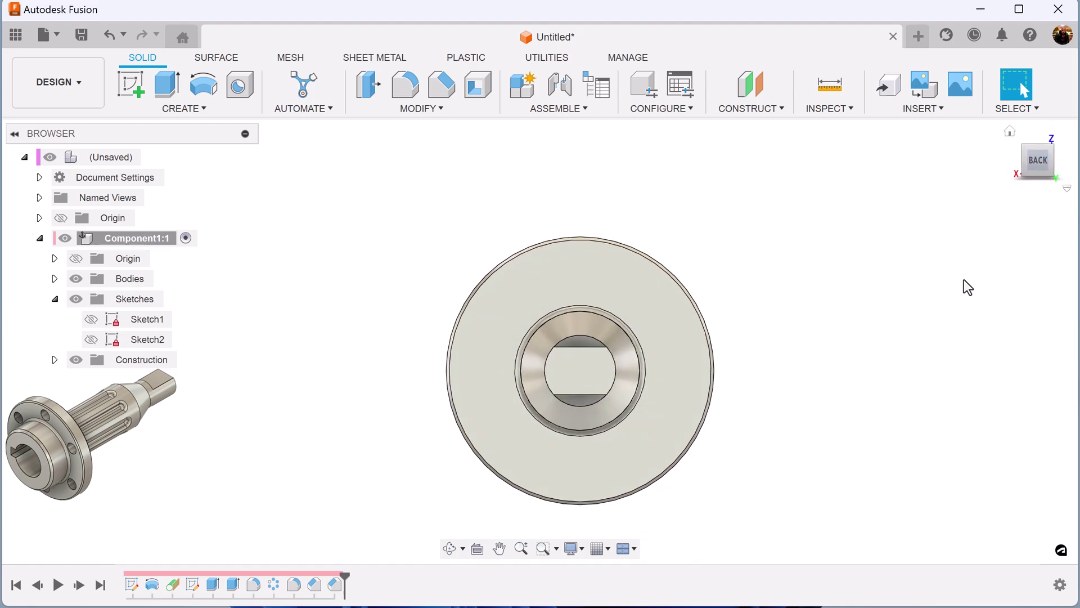
click(137, 89)
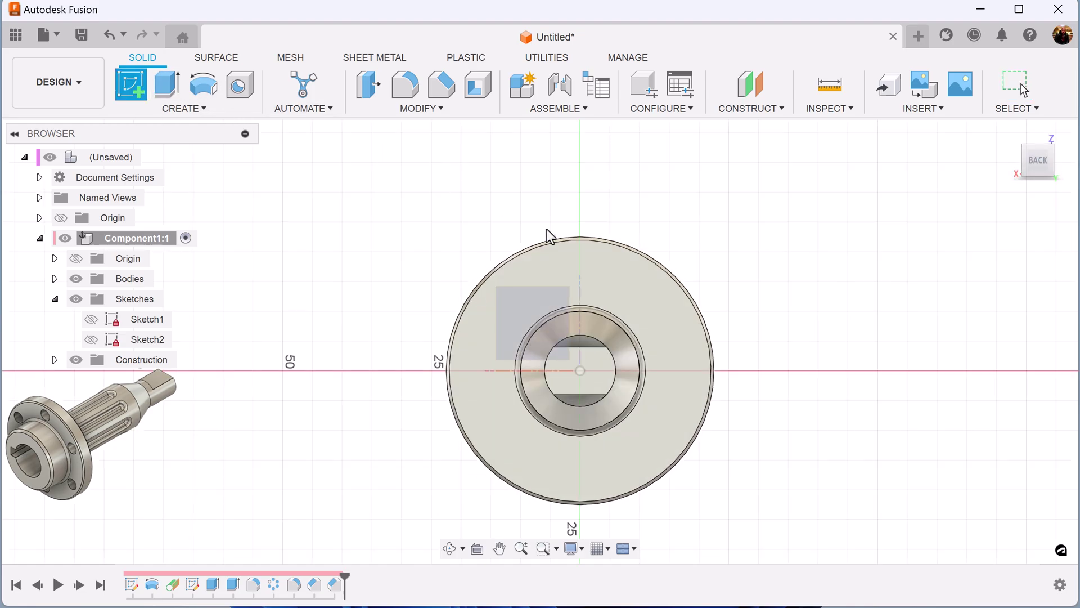
click(658, 282)
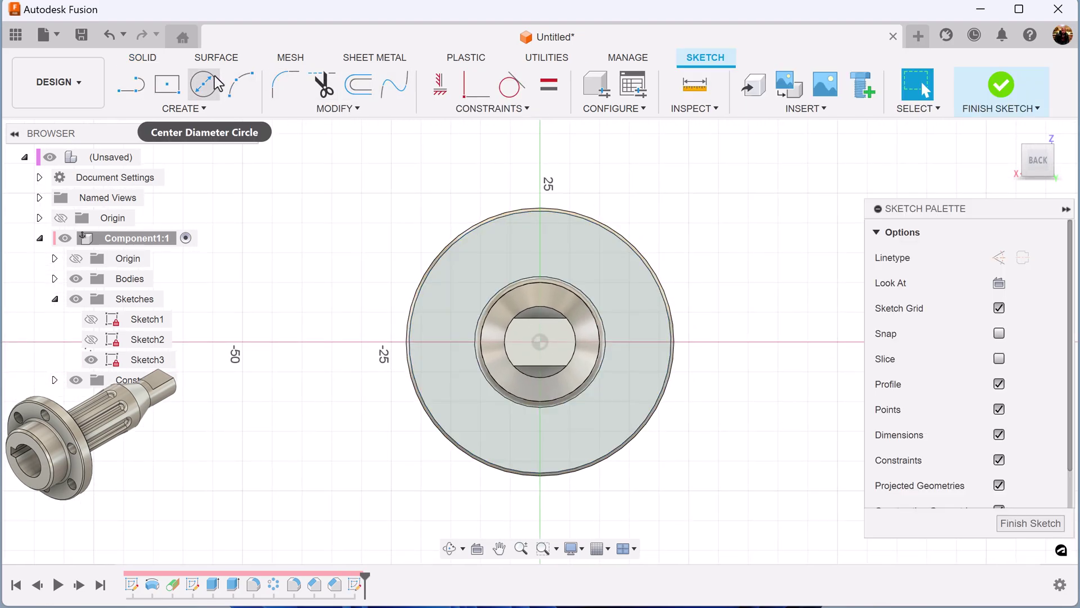
click(205, 85)
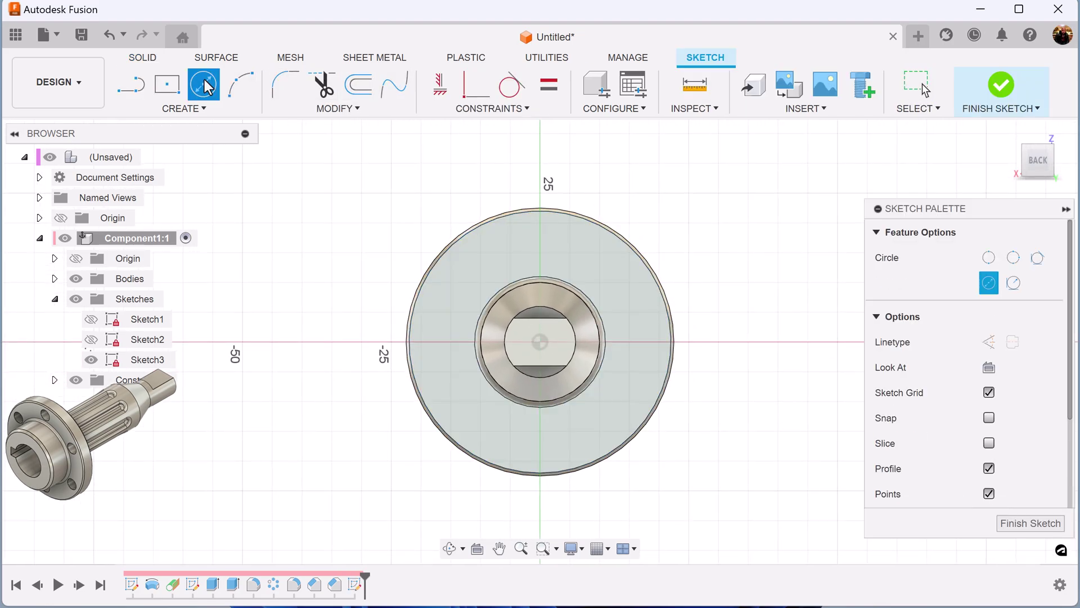
click(988, 343)
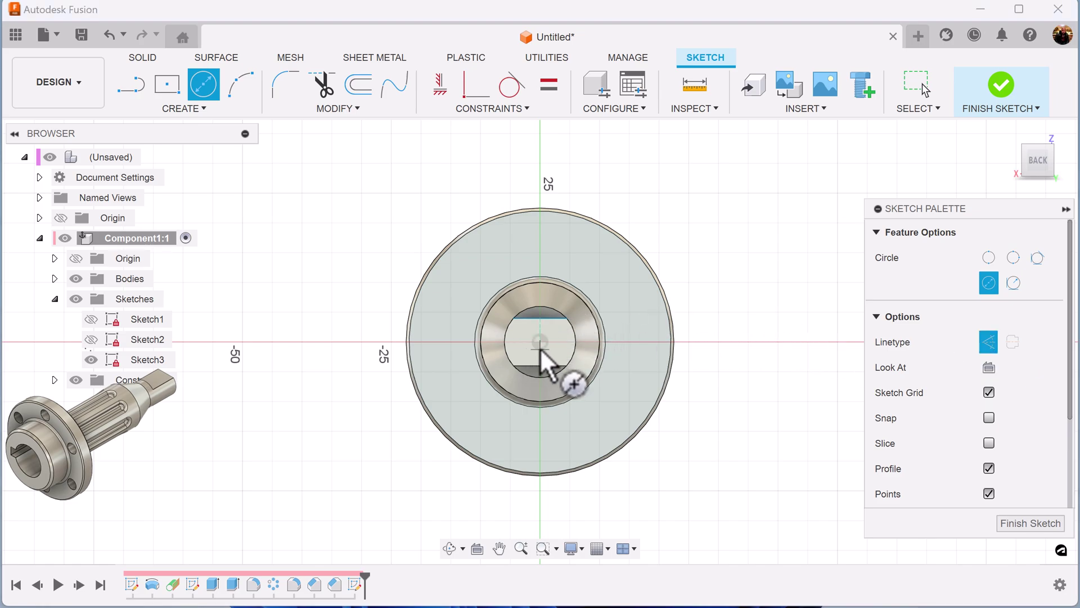
scroll(541, 344, up, 3)
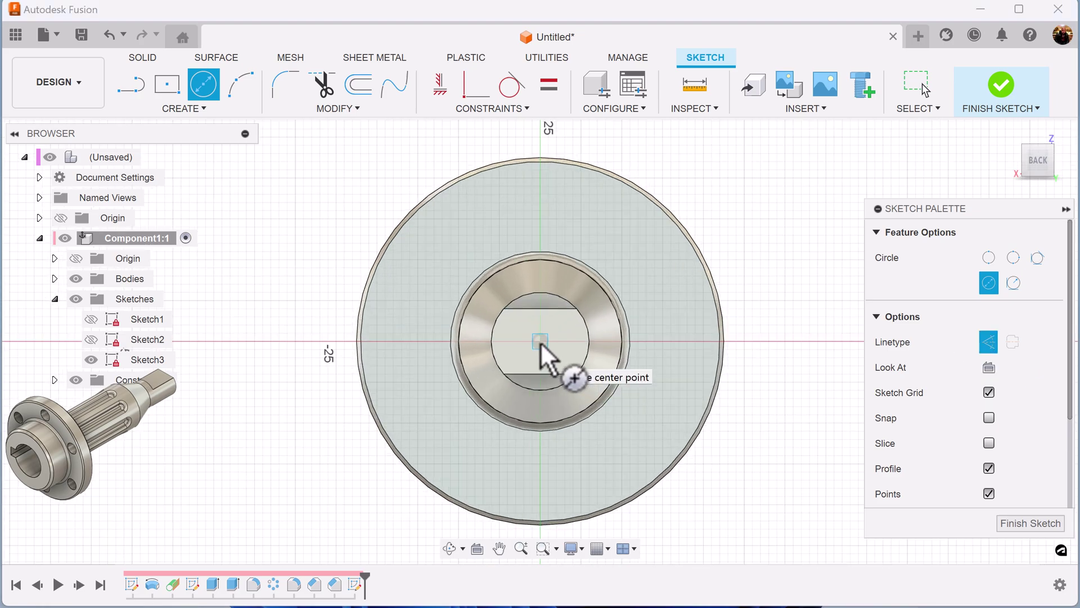
click(541, 342)
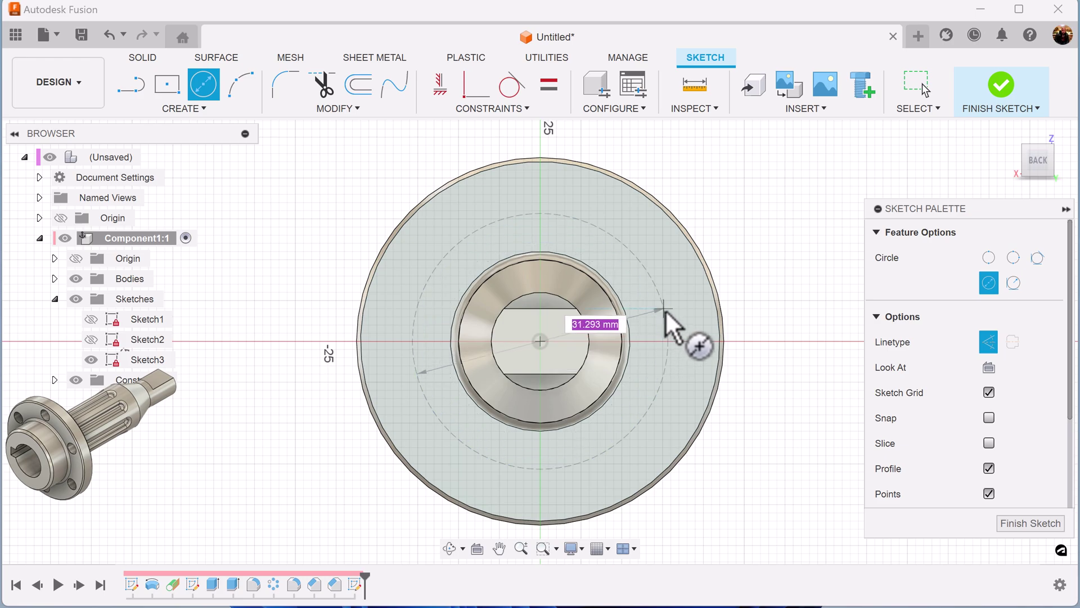
text(36)
key(Return)
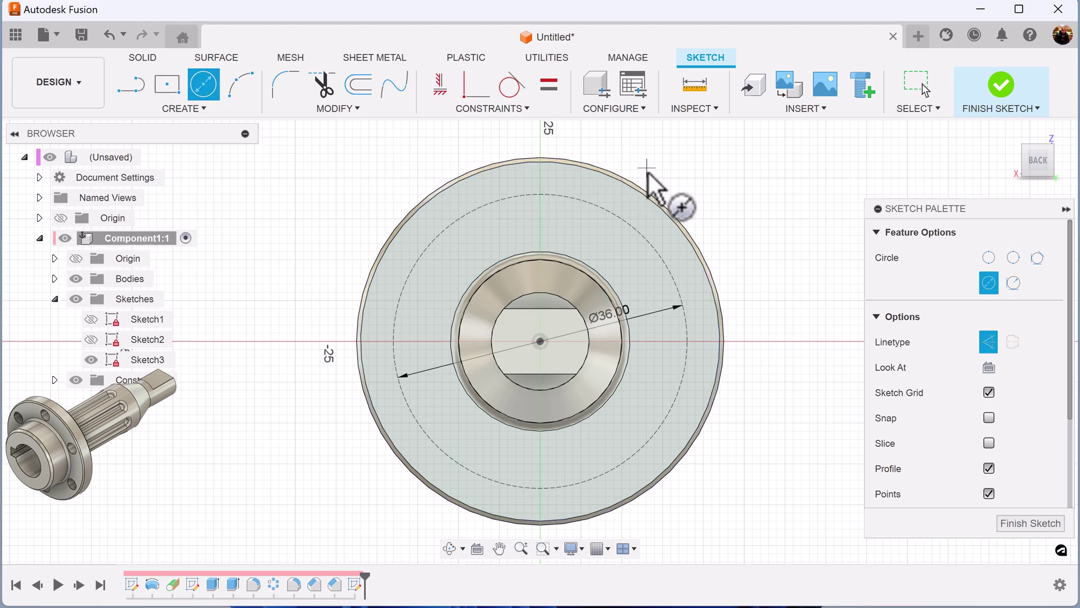
Step: Draw a vertical construction line from the origin up to the 36 mm construction circle
scroll(625, 228, up, 1)
scroll(619, 222, up, 1)
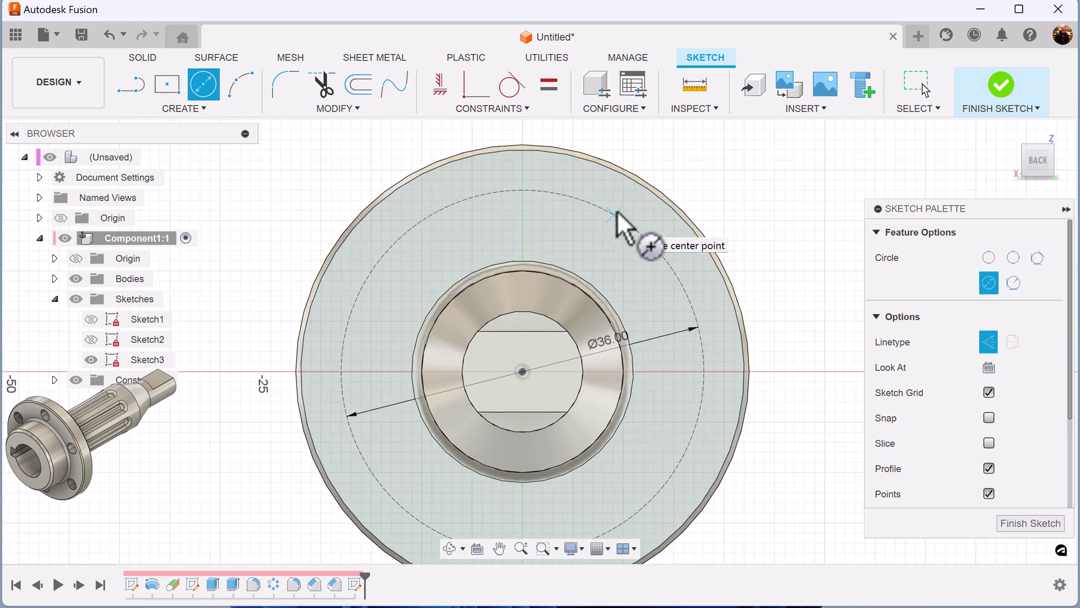
click(135, 91)
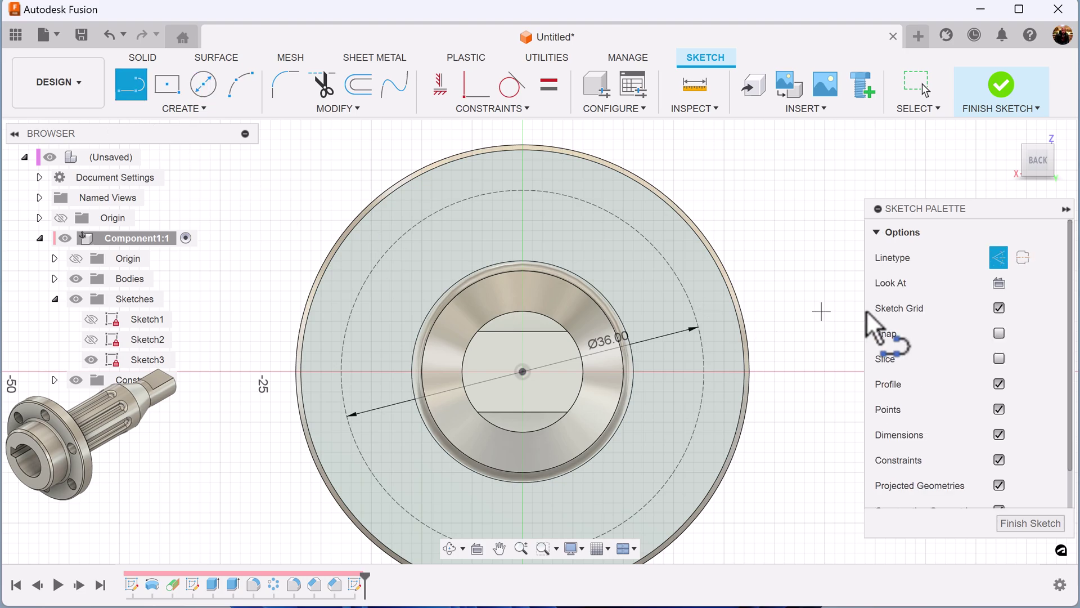
click(522, 372)
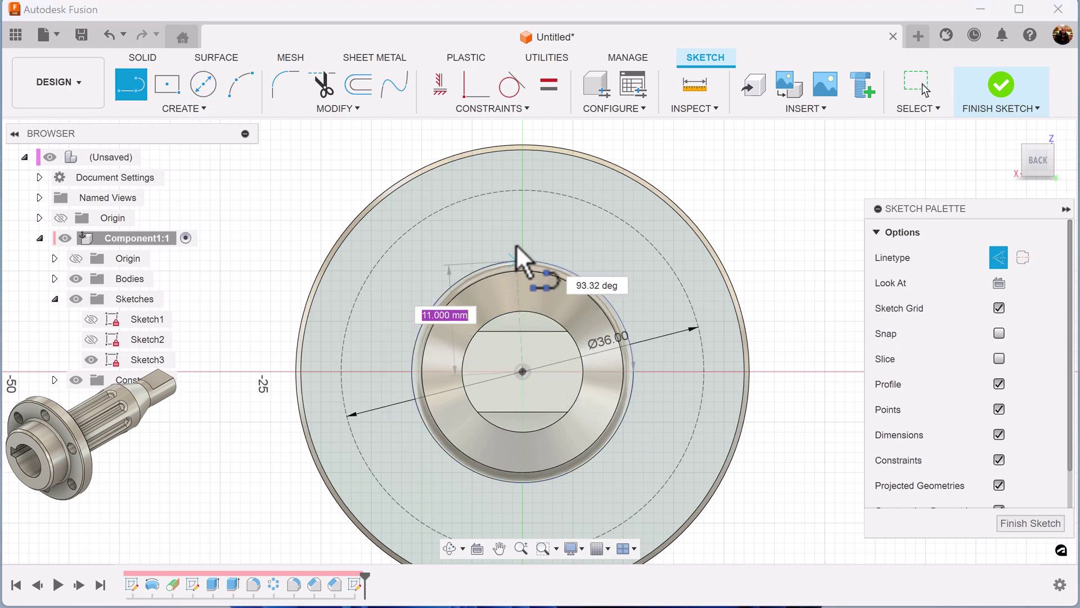
double_click(523, 191)
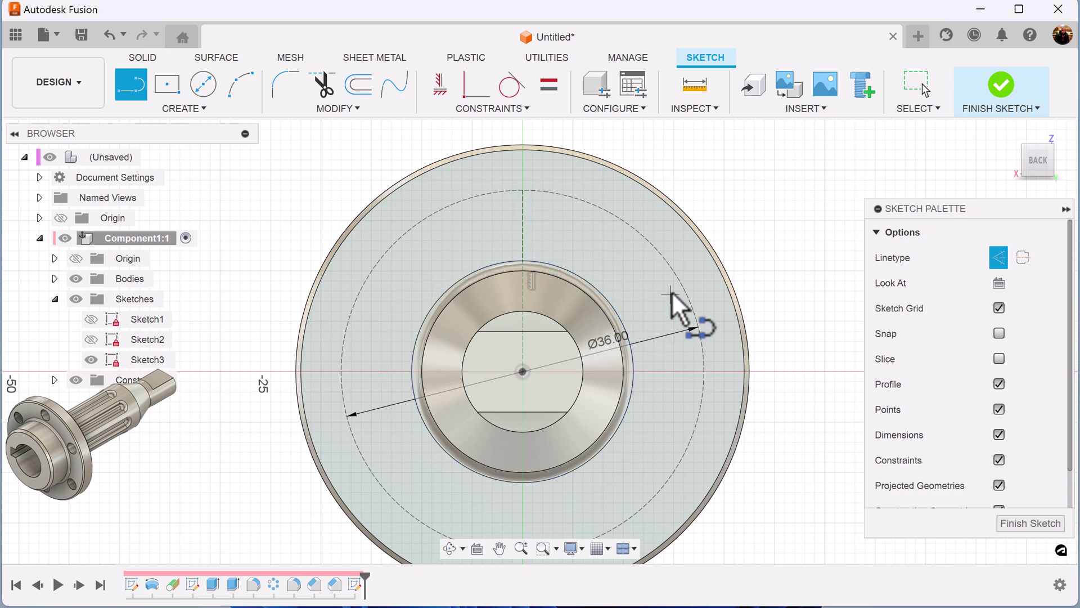
Step: Draw a 5 mm diameter solid-line circle centred where the vertical line meets the construction circle, and finish the sketch
middle_drag(647, 151, 619, 200)
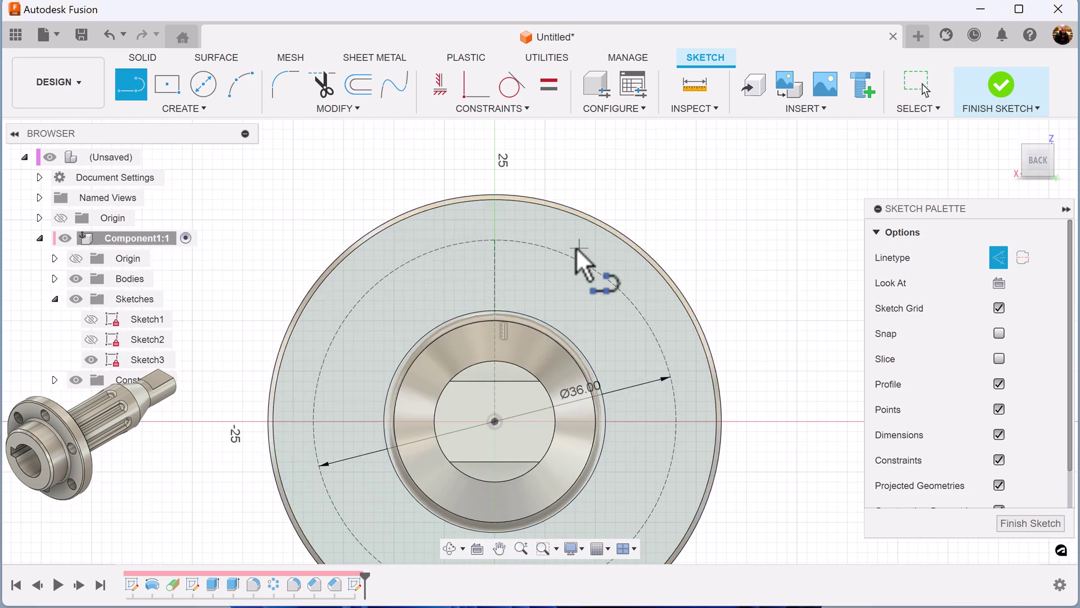
click(209, 90)
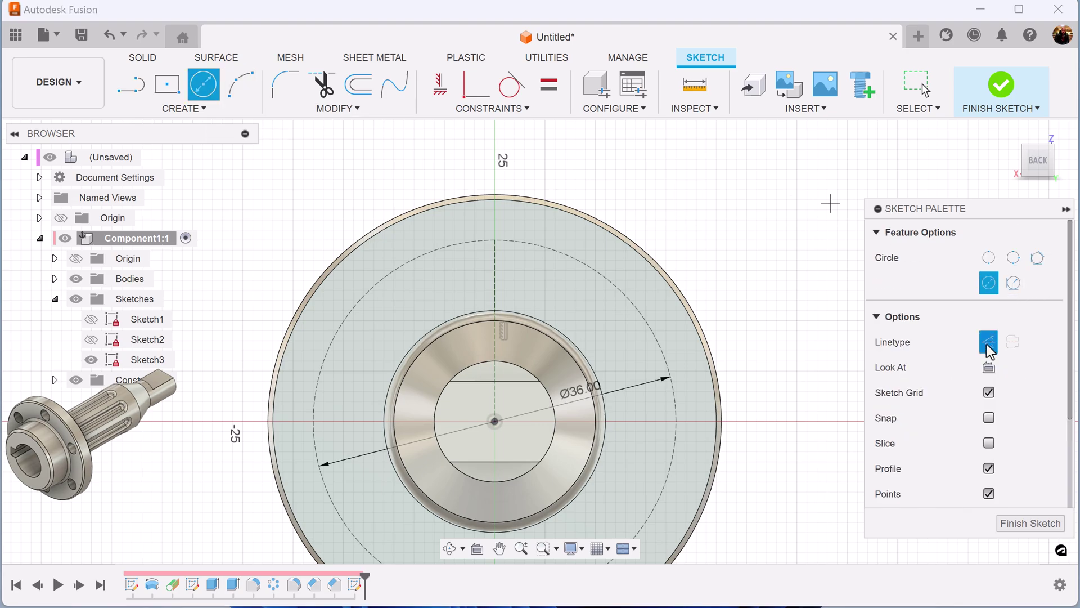
click(494, 240)
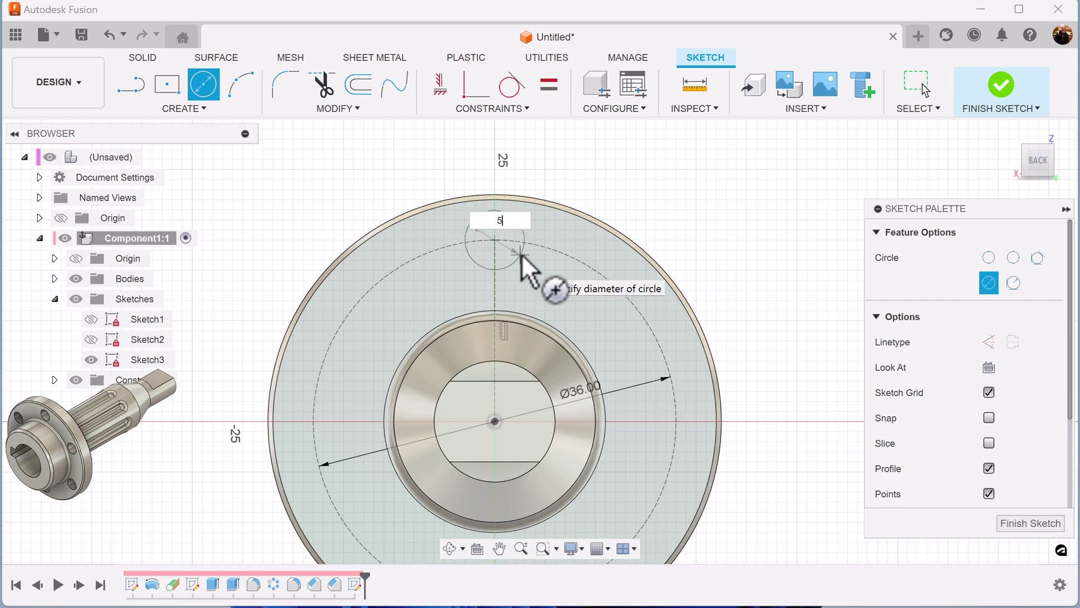
text(5)
key(Return)
key(Escape)
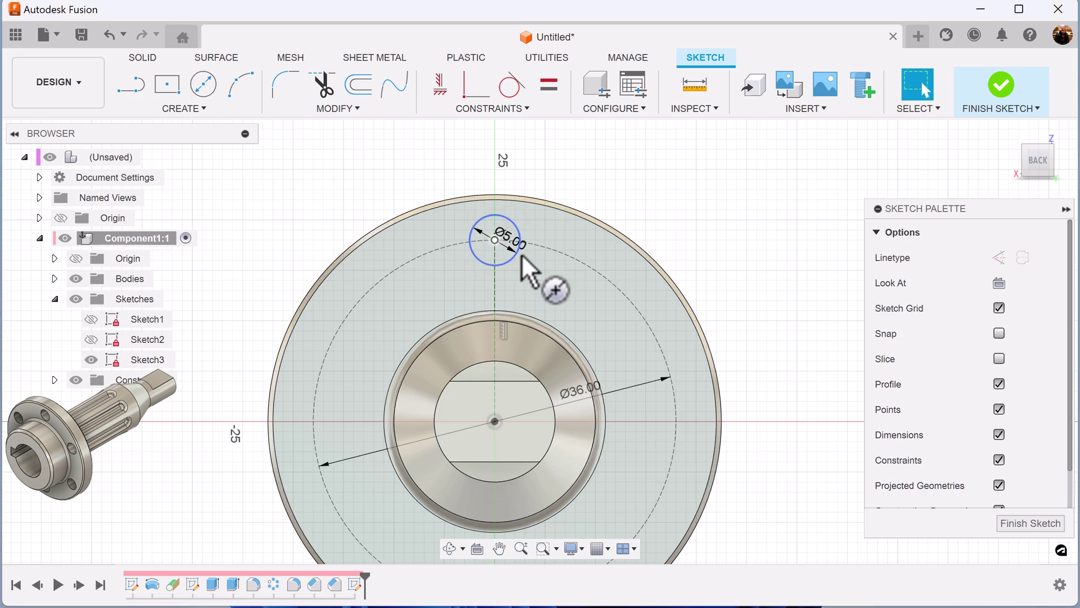
scroll(788, 260, down, 4)
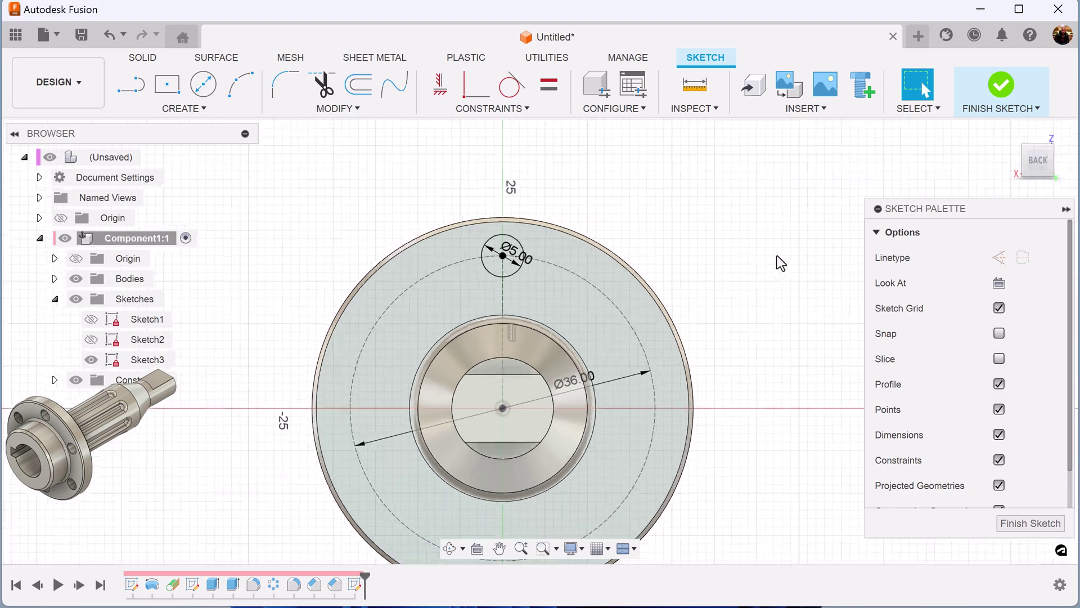
click(1033, 523)
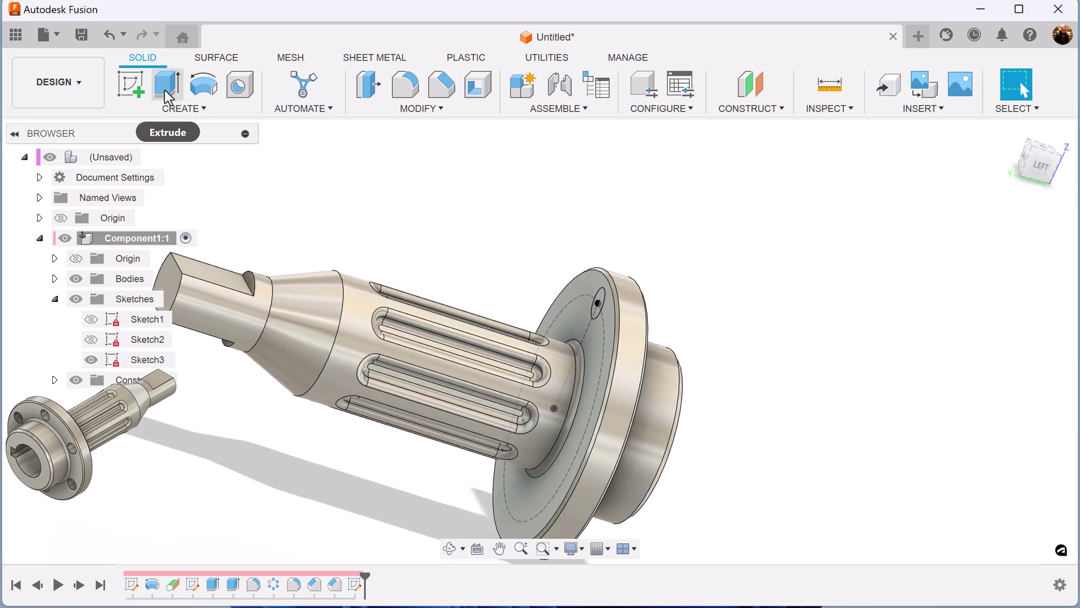
Step: Extrude the 5 mm circle by -5.50 mm as a cut through the flange
click(164, 90)
click(601, 313)
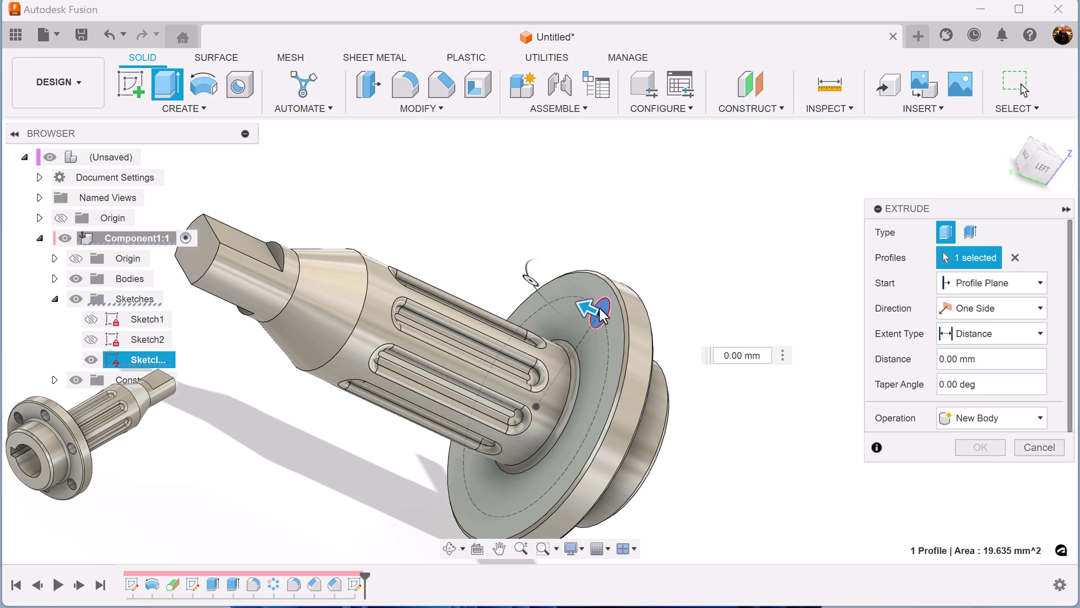
drag(540, 305, 582, 309)
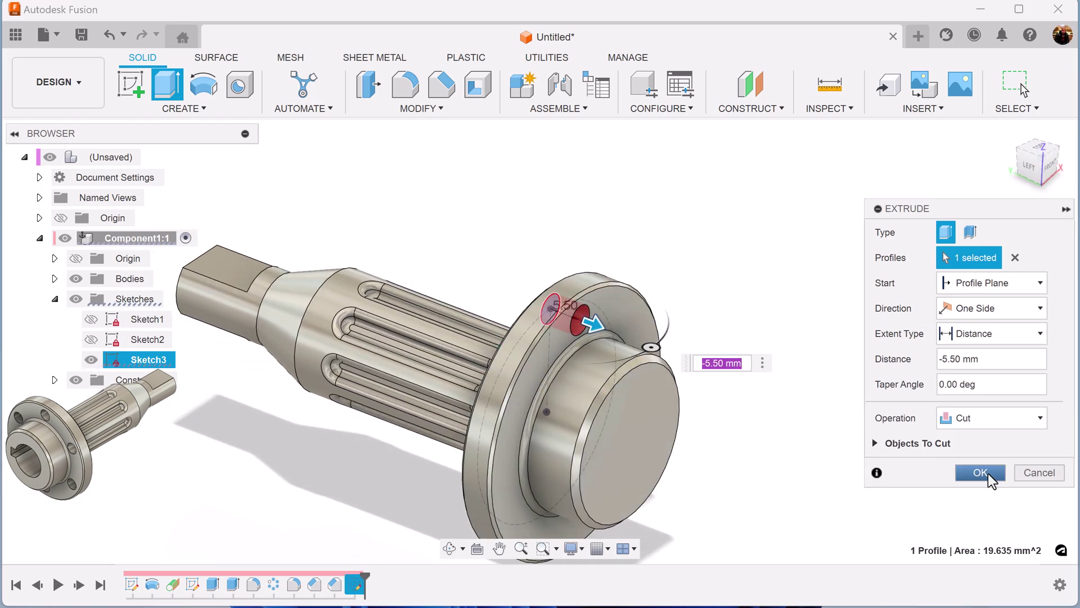
click(980, 473)
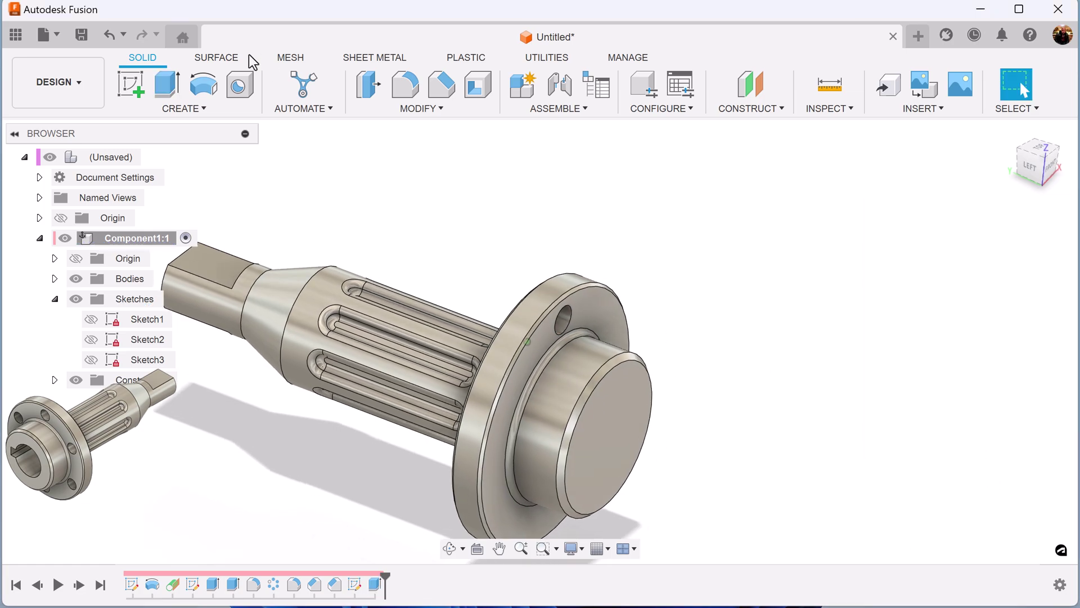
Step: Create a full circular pattern of the flange hole cut around the flange's outer face with a quantity of 6
click(198, 109)
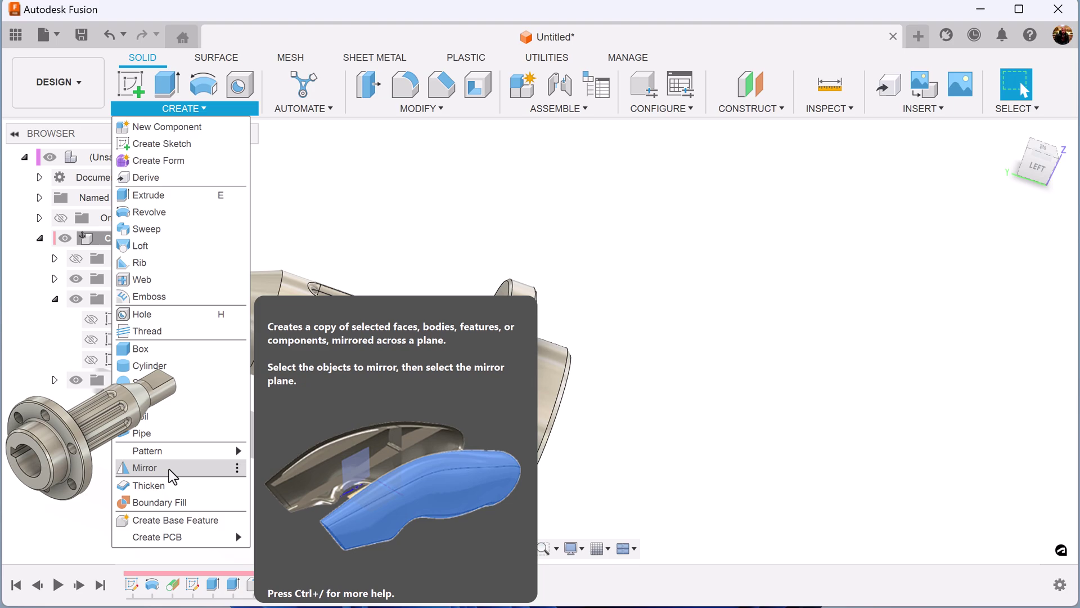
mouse_move(205, 453)
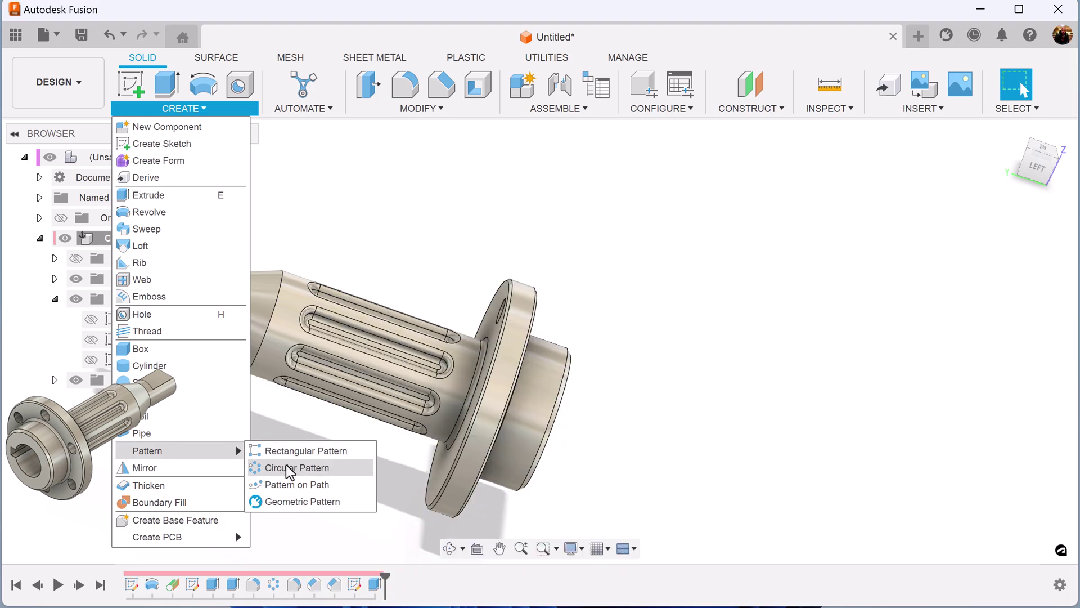
click(290, 470)
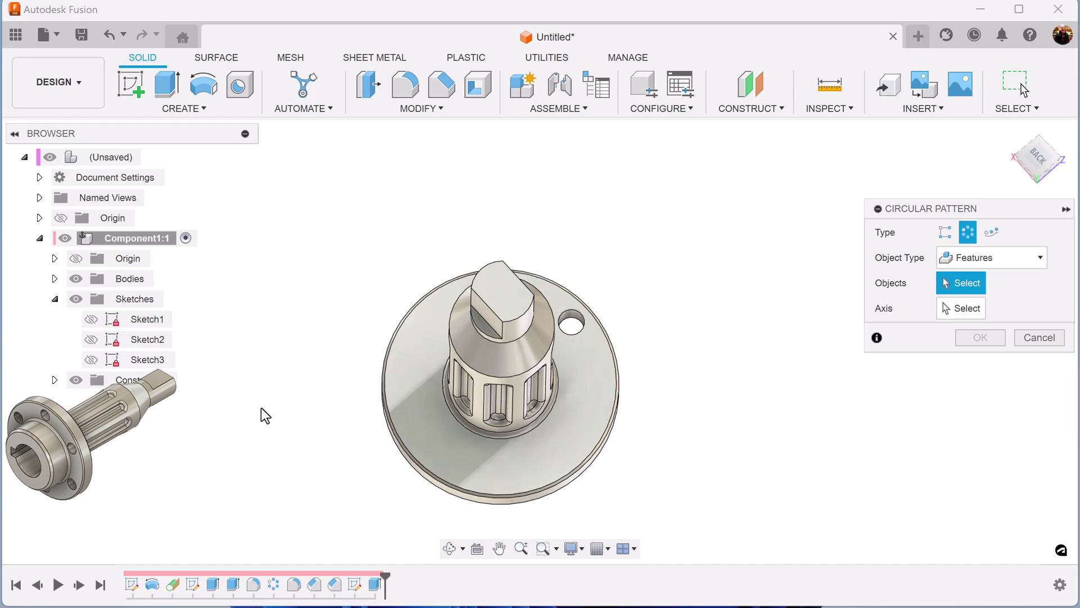
click(381, 586)
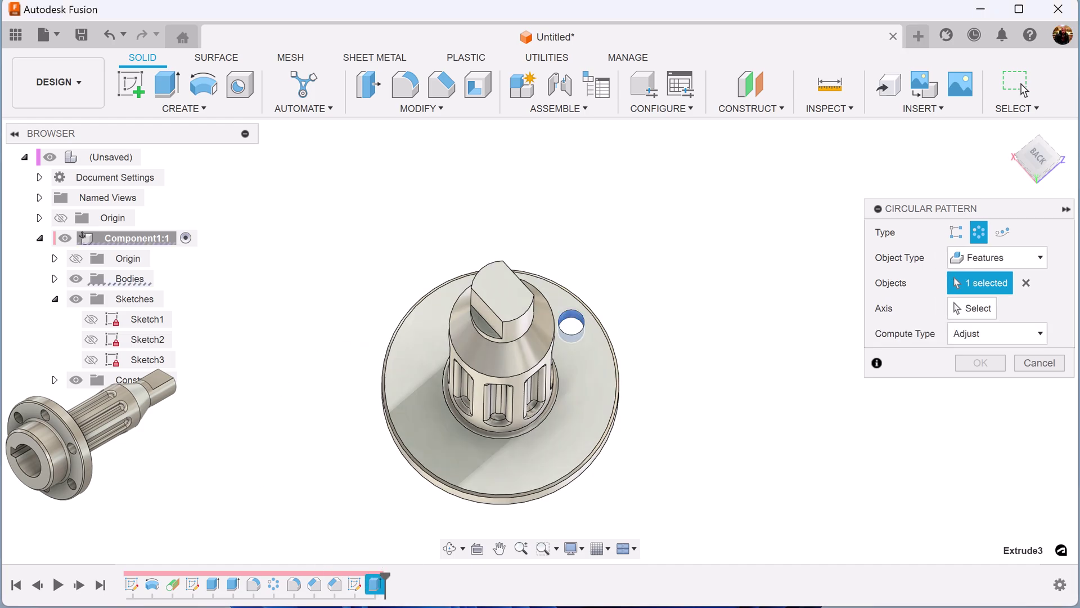
click(972, 308)
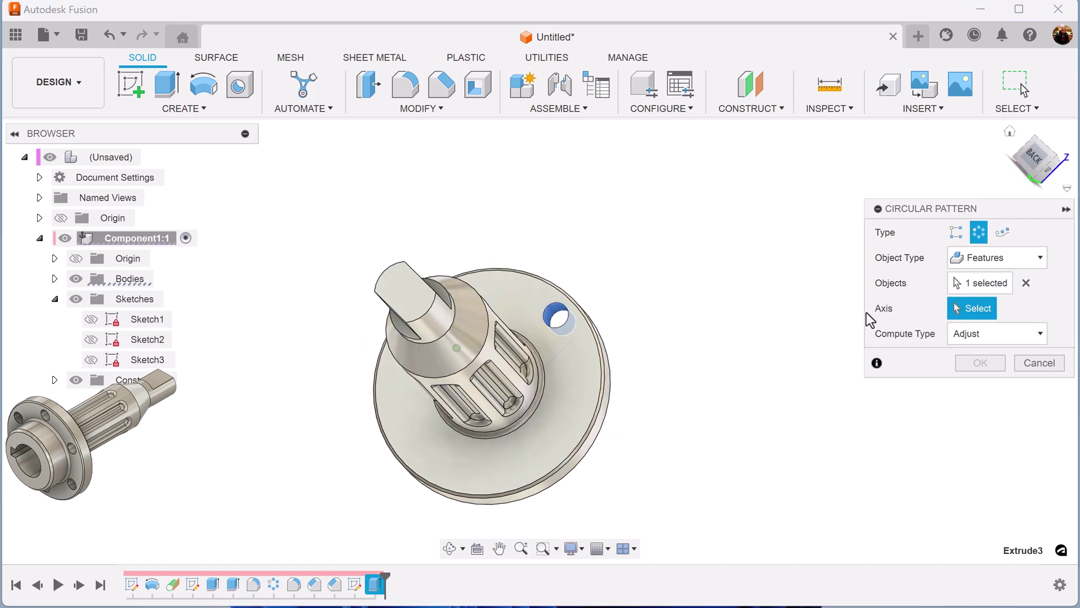
shift+middle_drag(871, 311, 576, 348)
click(630, 345)
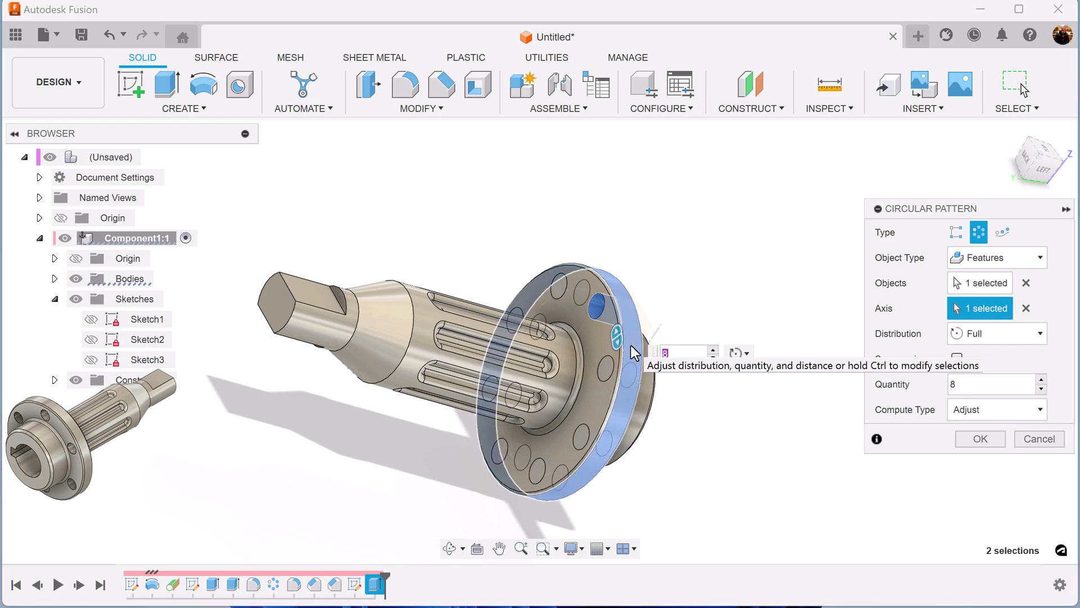
drag(981, 386, 870, 387)
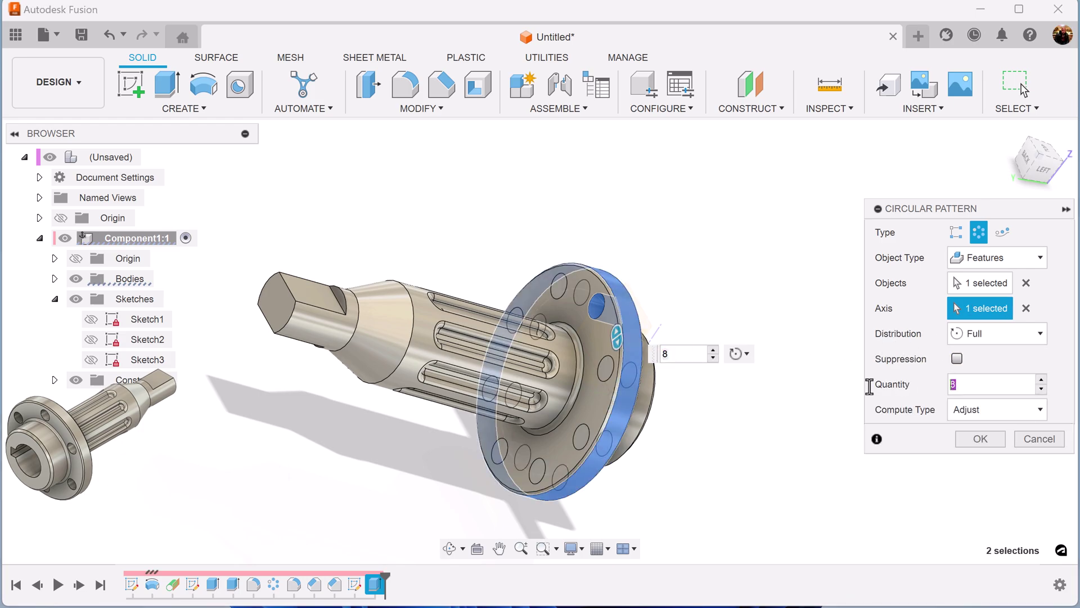
text(6)
click(973, 439)
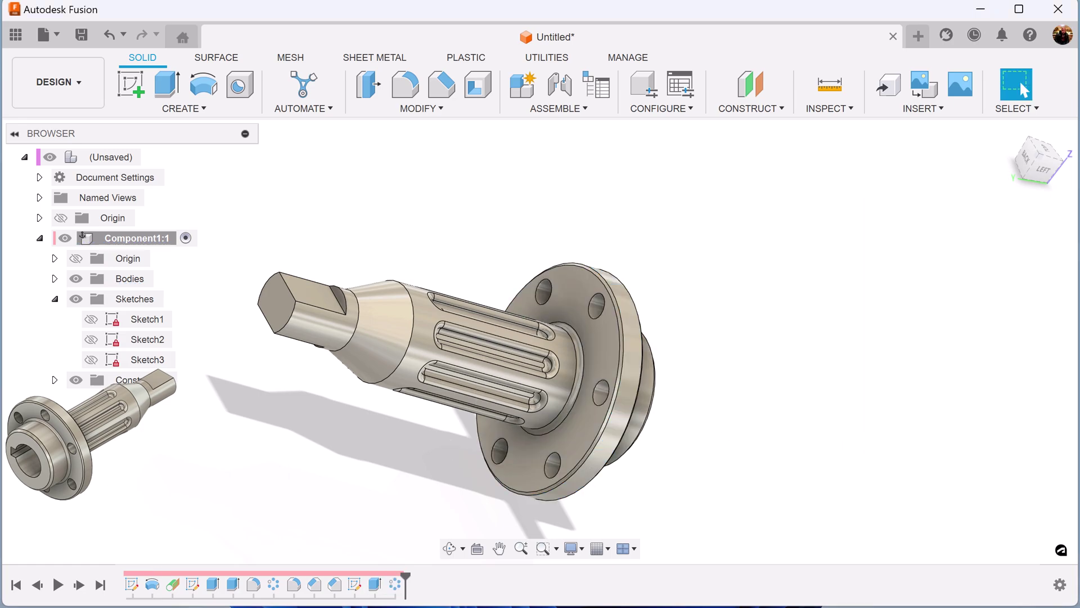
Step: Add a simple drilled hole 2 mm deep at the centre of the flatted shaft end's face, keeping the 118° drill point
shift+middle_drag(835, 331, 833, 331)
shift+middle_drag(711, 258, 635, 258)
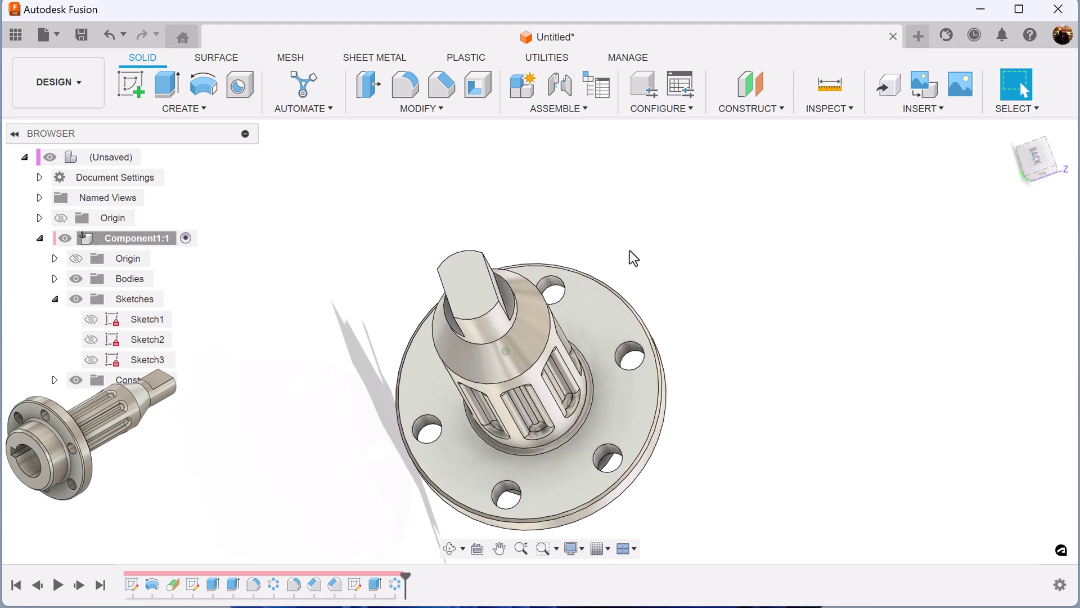
click(240, 88)
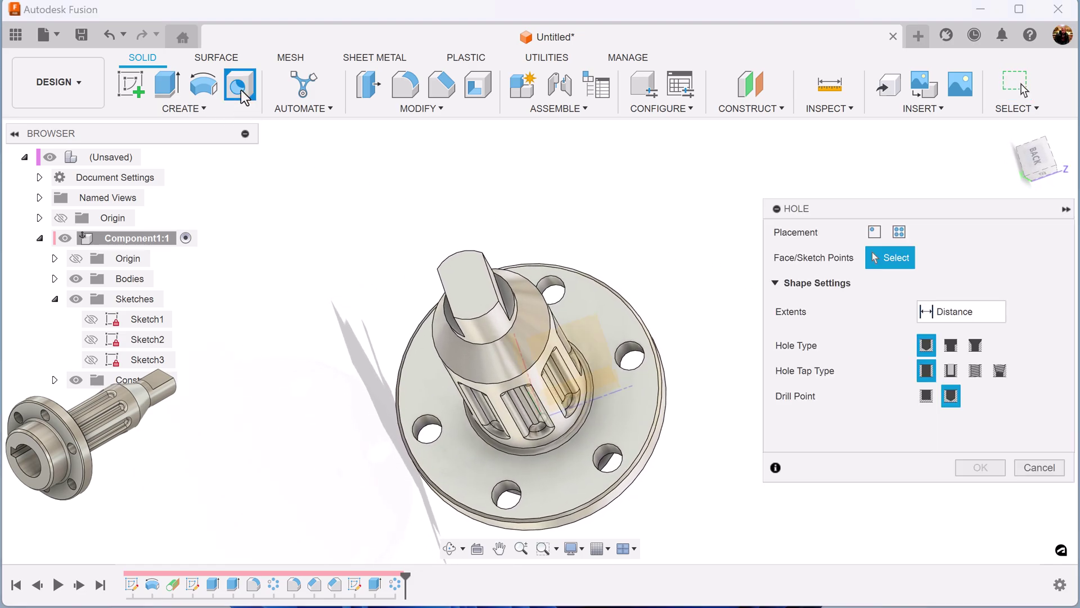
click(487, 293)
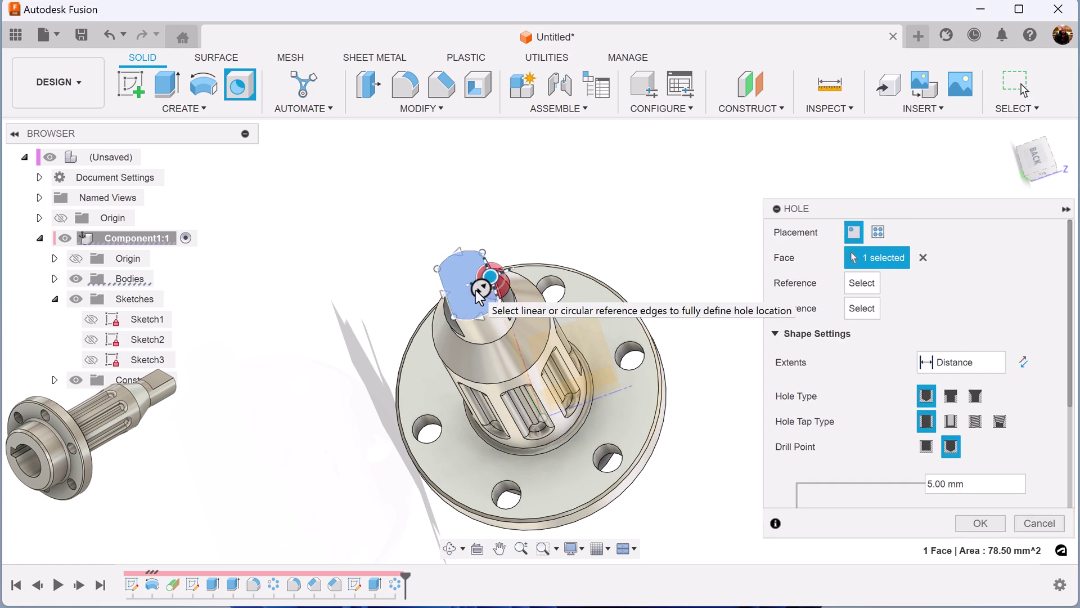
scroll(498, 282, up, 4)
drag(499, 274, 451, 300)
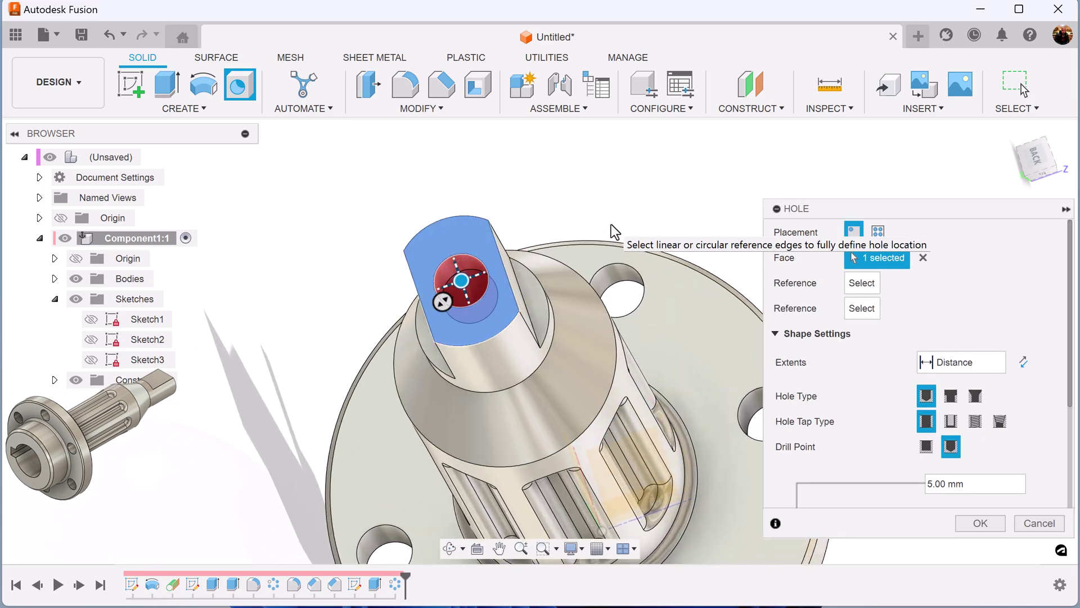
scroll(1007, 476, down, 3)
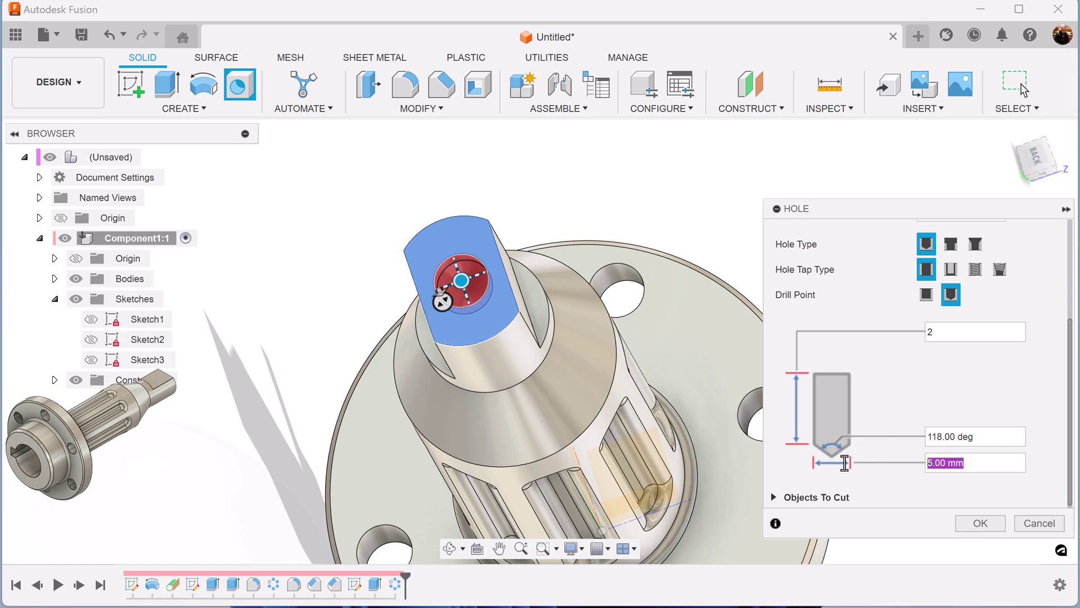
click(979, 523)
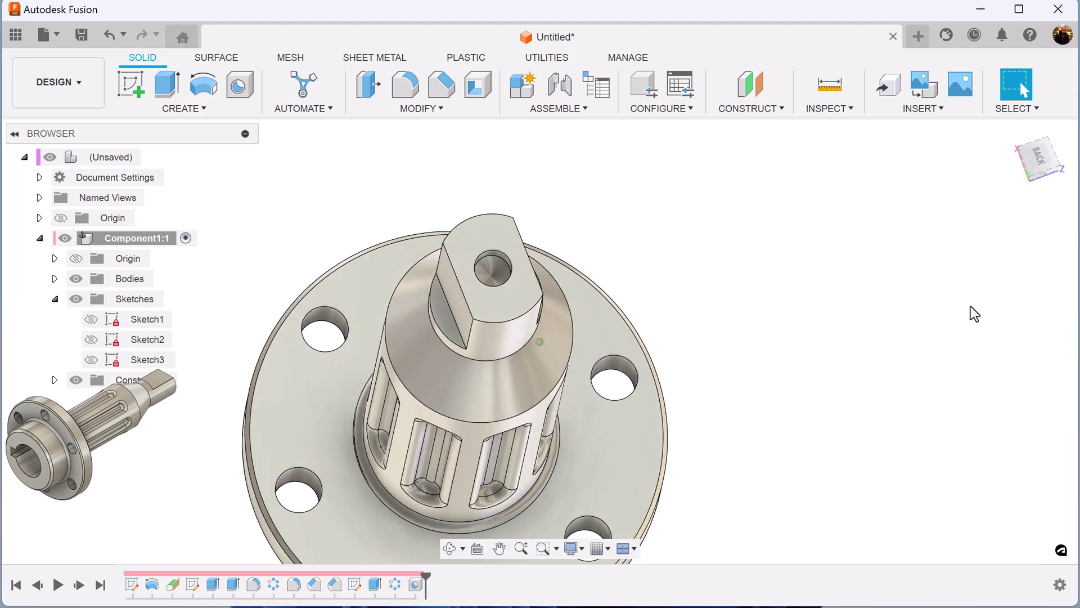
Step: Start a sketch on the end face of the flange-side boss and draw a 15 mm diameter circle centred on the origin
click(1029, 160)
middle_drag(585, 236, 727, 188)
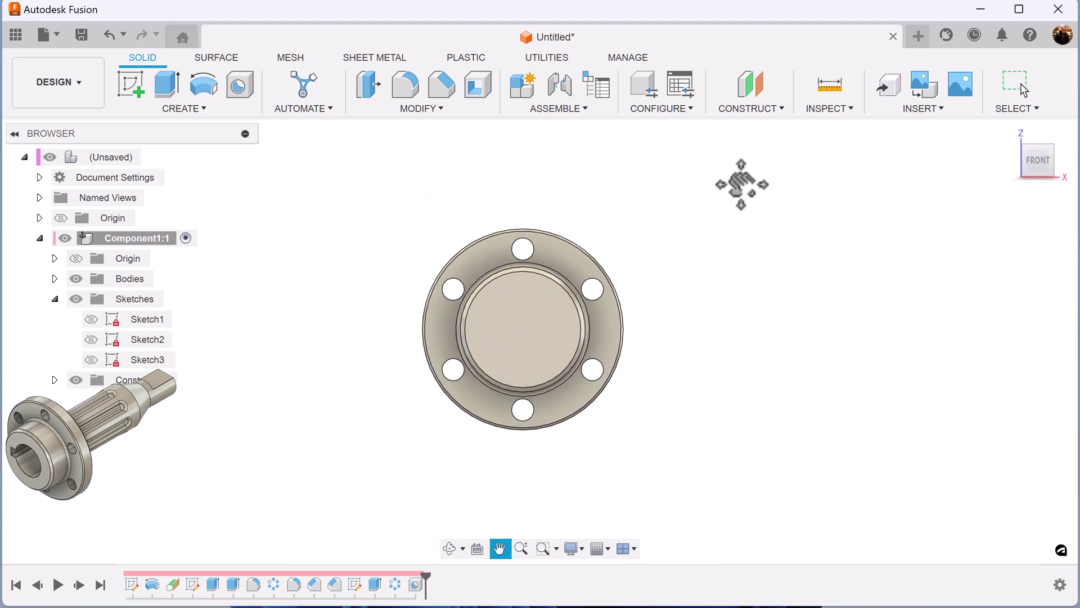
click(132, 84)
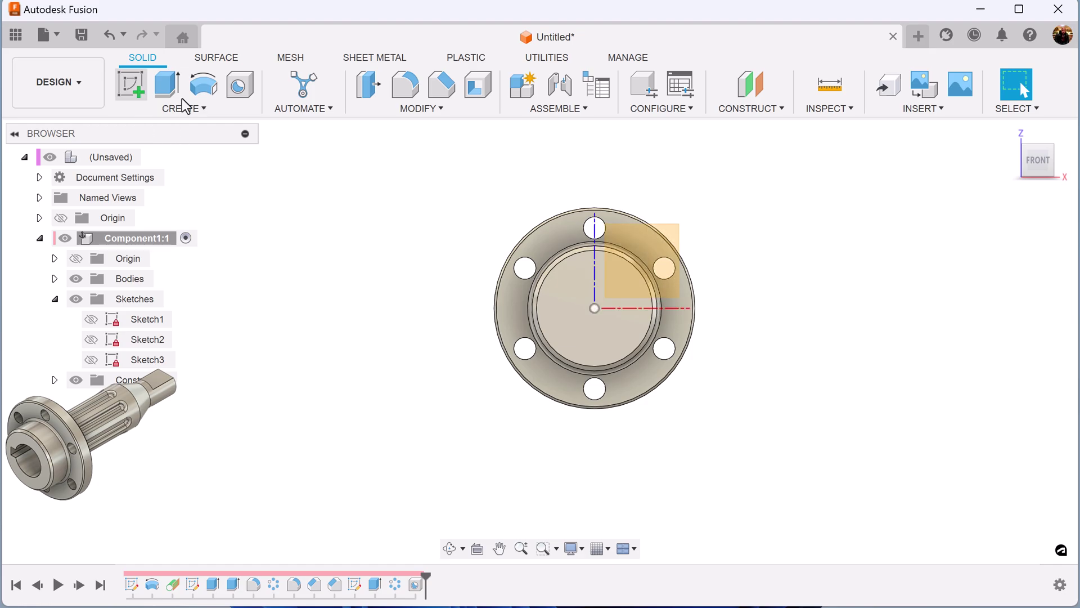
click(561, 282)
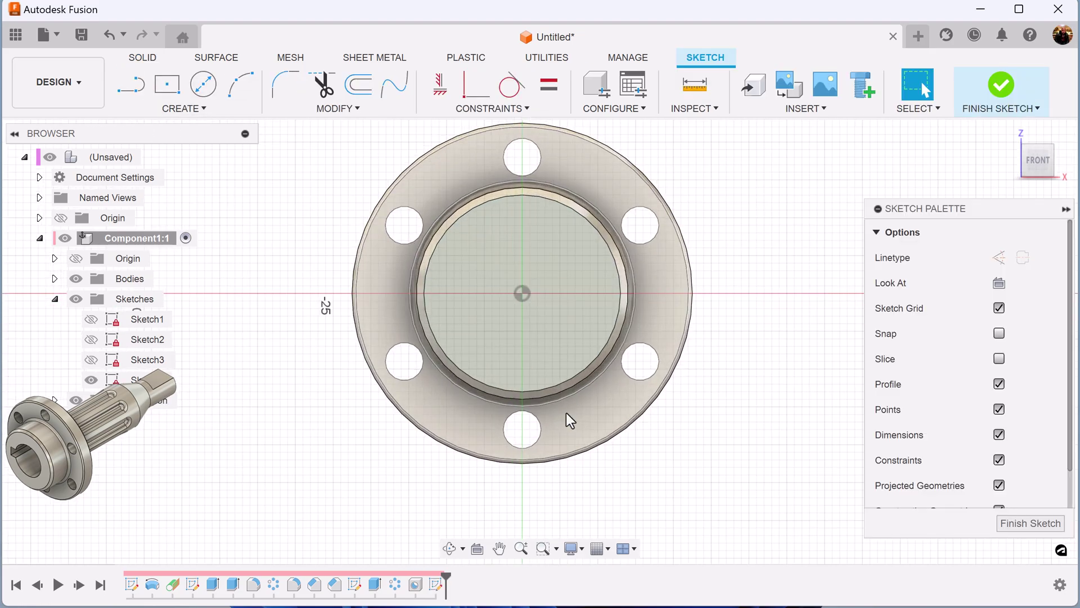
scroll(566, 413, up, 3)
middle_drag(593, 262, 579, 360)
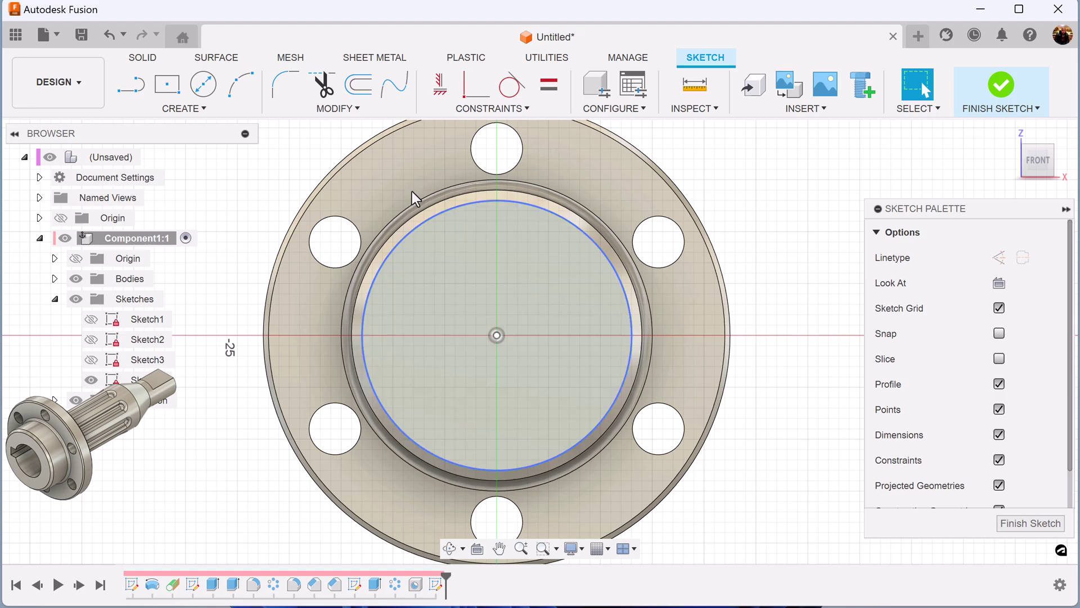
click(203, 84)
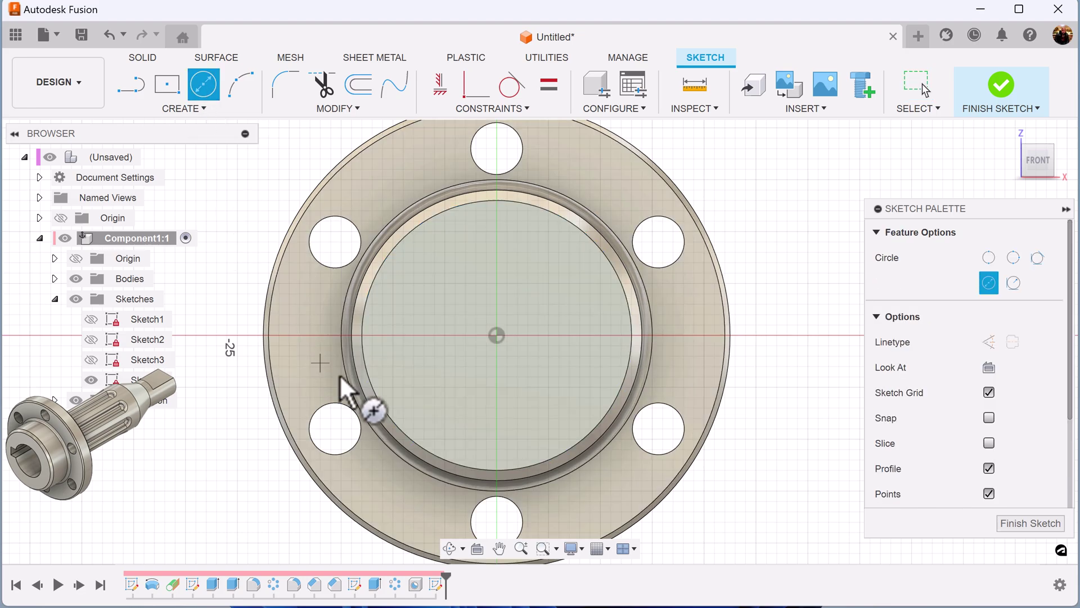
click(496, 336)
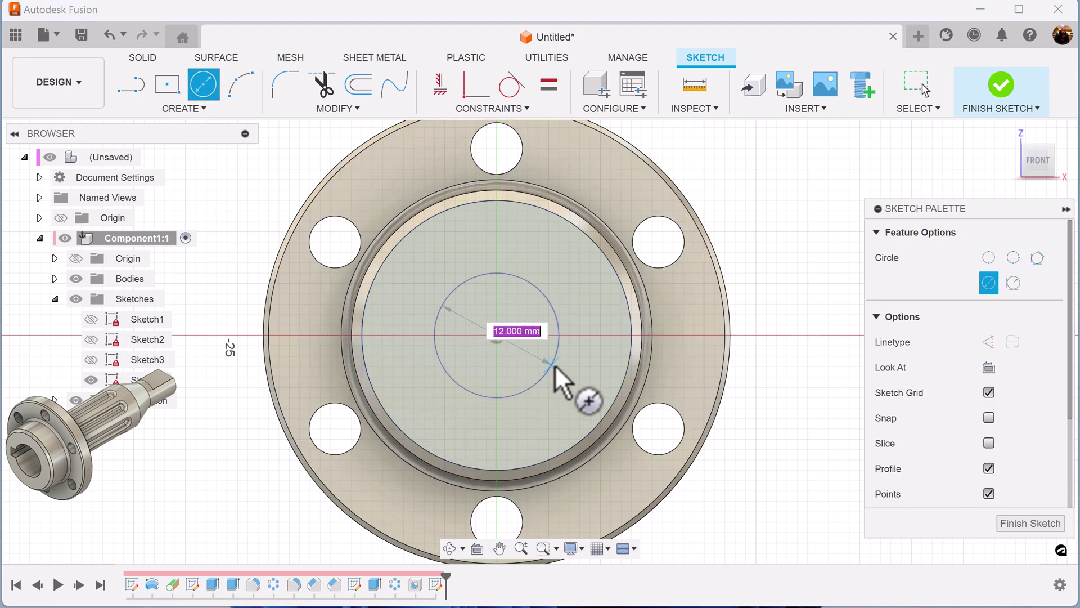
text(15)
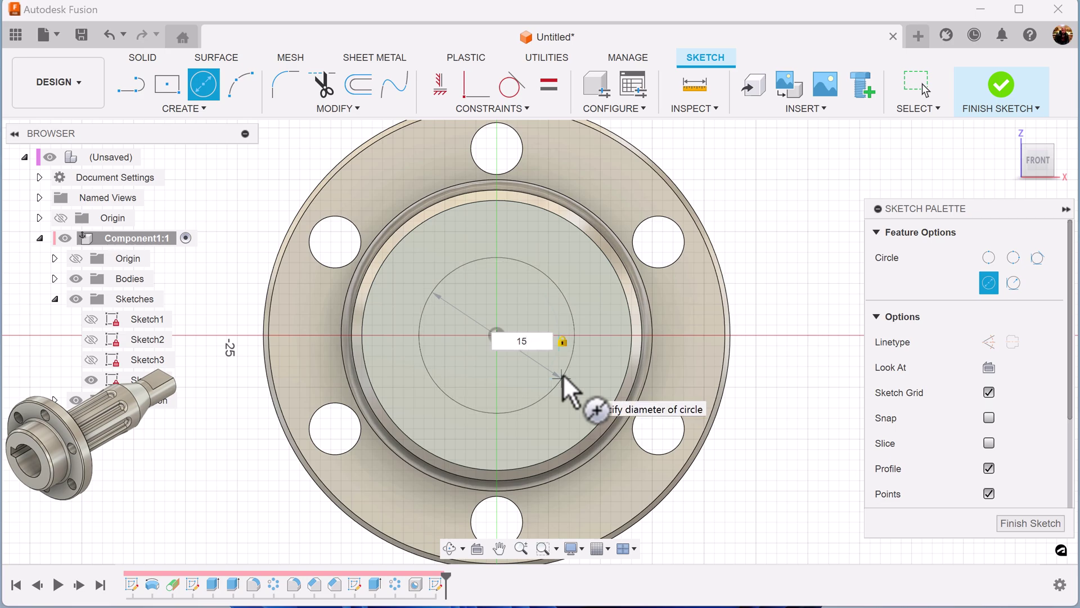
key(Return)
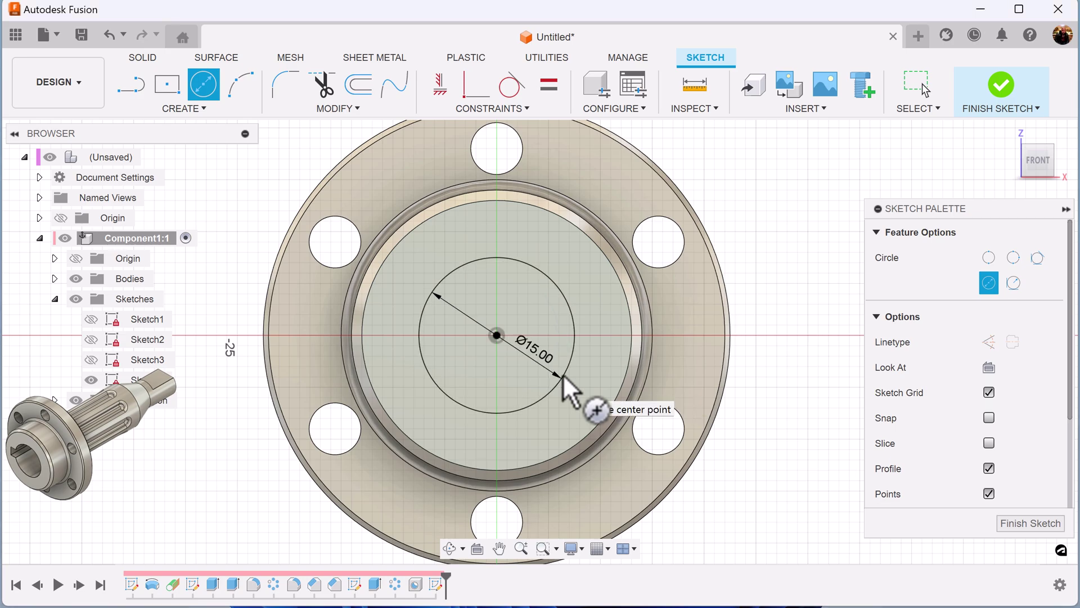
Step: Draw a two-point rectangle about 3.2 mm wide and 4 mm high across the left side of the 15 mm circle
scroll(568, 389, up, 3)
middle_drag(568, 388, 680, 375)
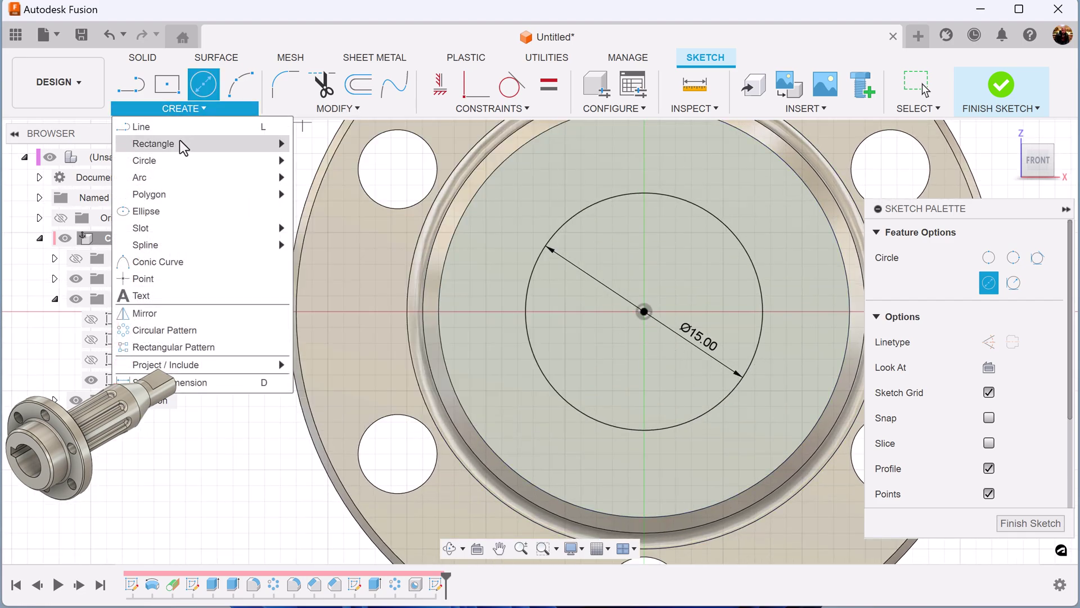
mouse_move(183, 148)
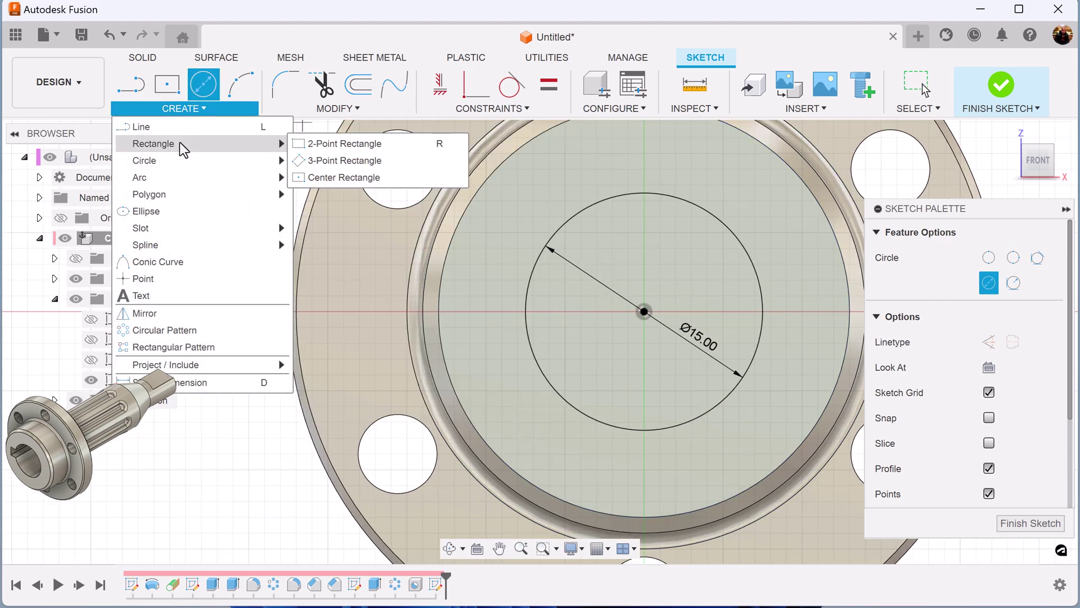
click(346, 144)
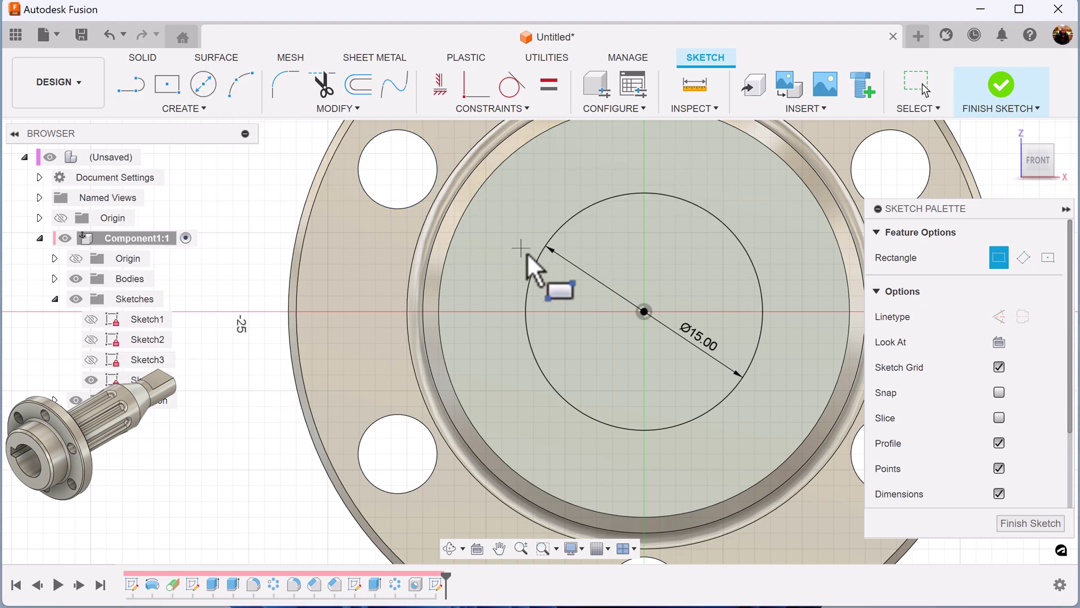
click(530, 278)
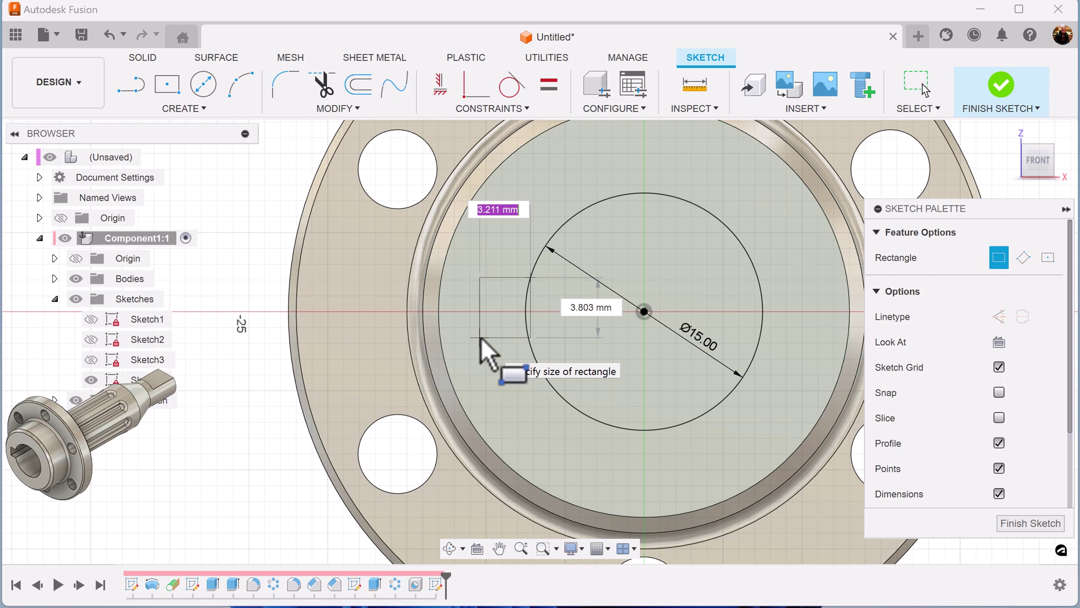
key(Tab)
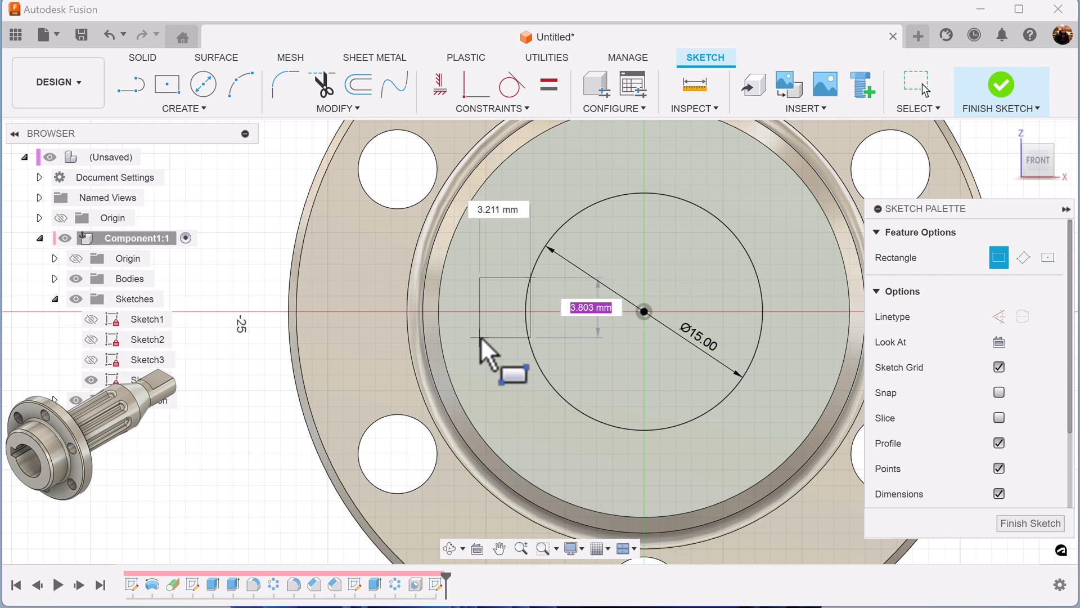
text(4)
key(Return)
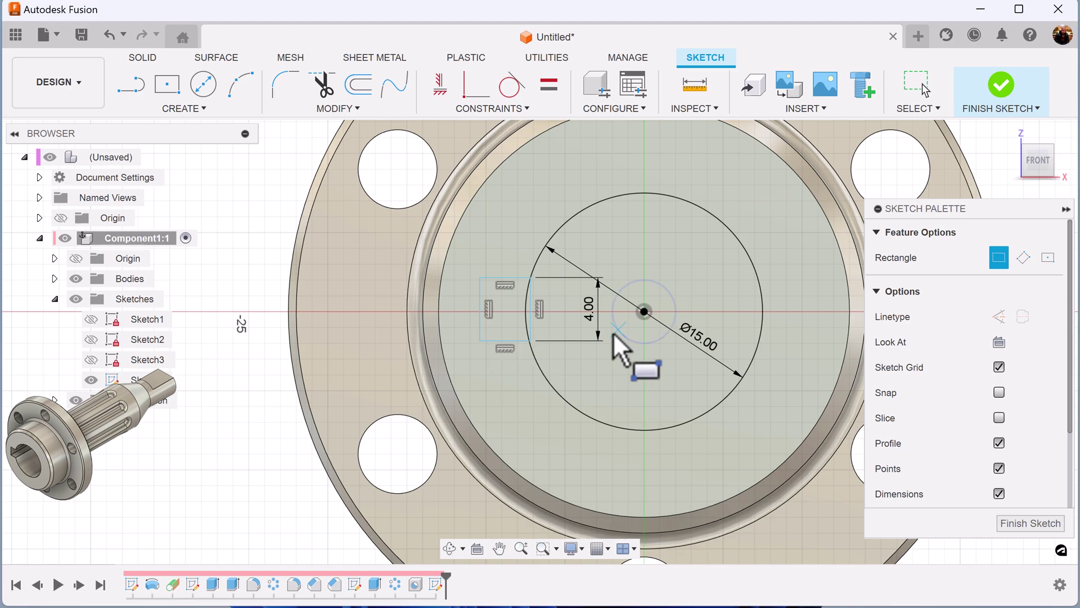
Step: Make the rectangle's lower inner corner coincident with the 15 mm circle
scroll(613, 338, up, 4)
click(476, 85)
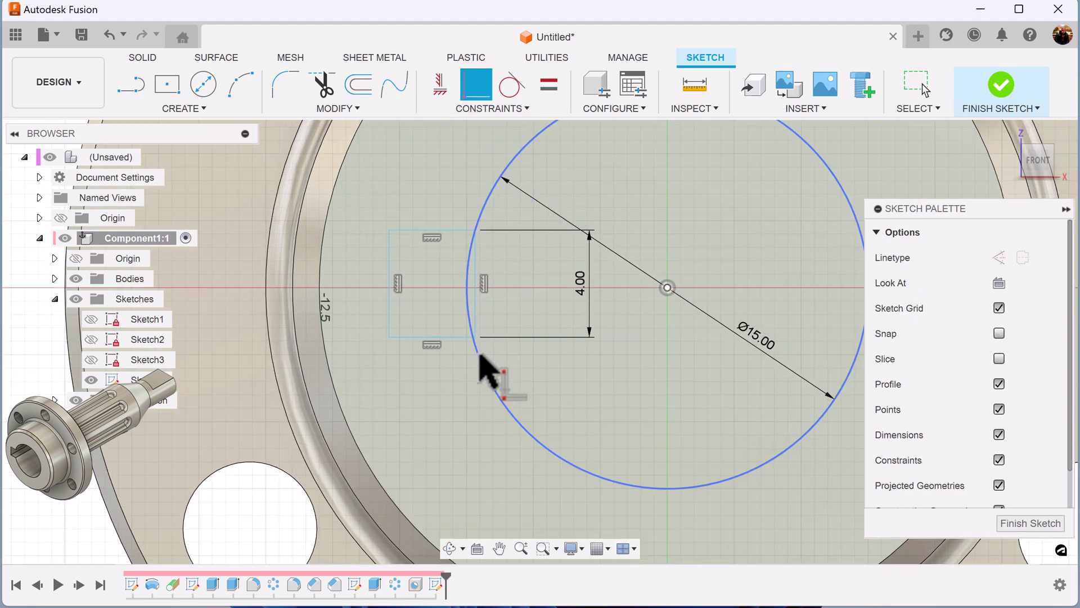
click(476, 336)
click(482, 362)
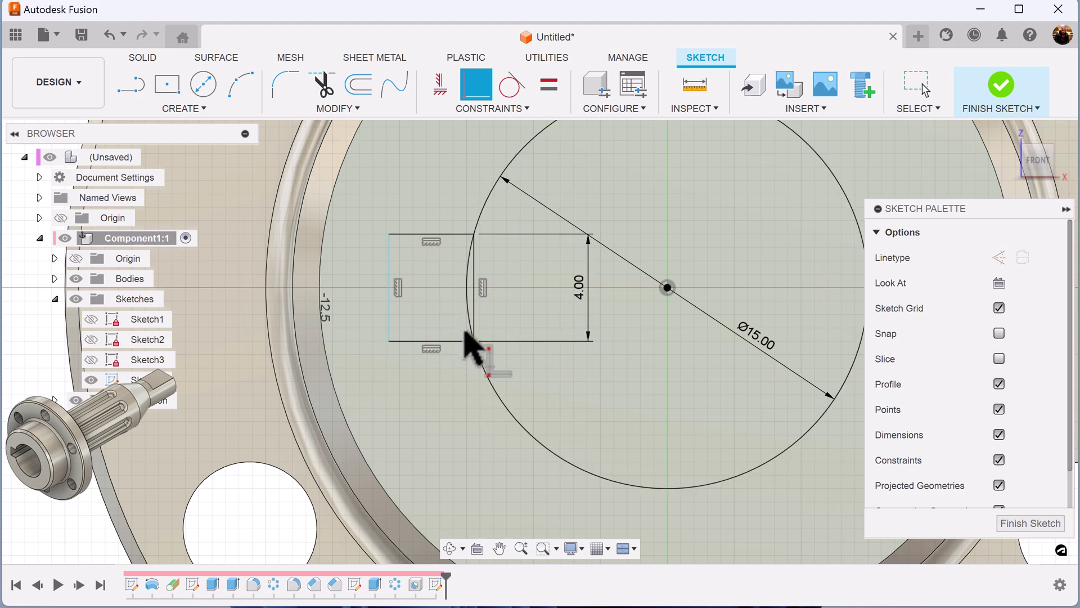
key(Escape)
Step: Dimension the rectangle's outer vertical edge to the far tangent side of the 15 mm circle at 17.5 mm and finish the sketch
middle_drag(504, 351, 509, 354)
scroll(566, 379, down, 3)
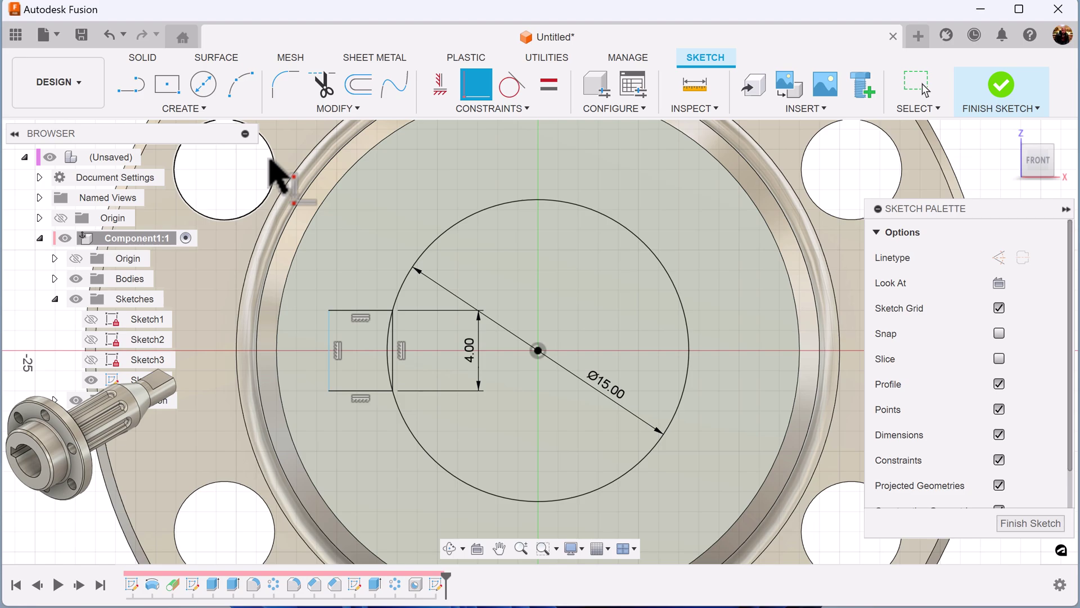
key(d)
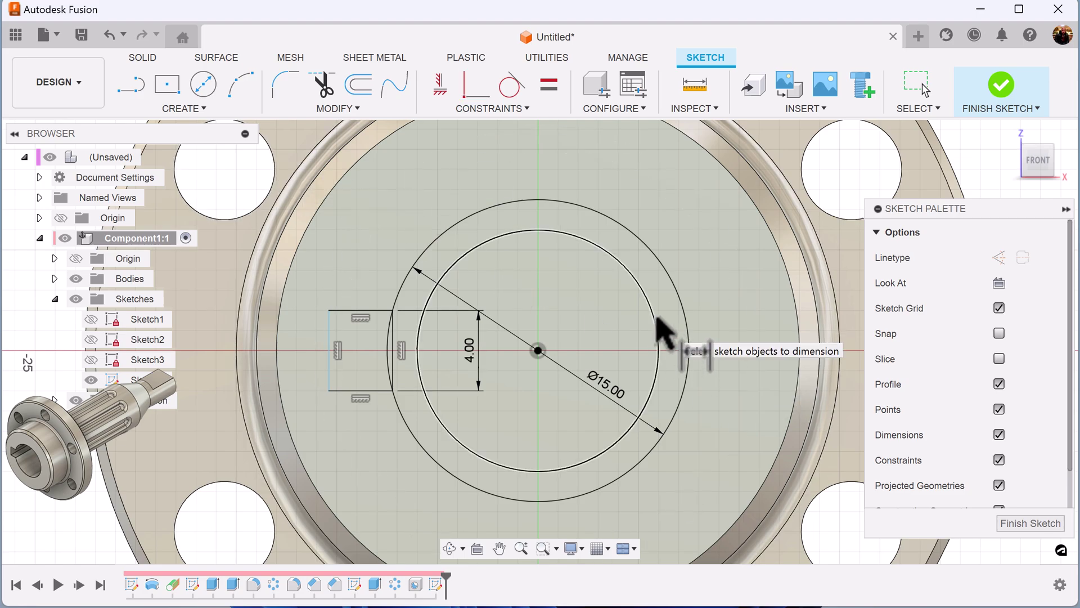
middle_drag(696, 347, 664, 330)
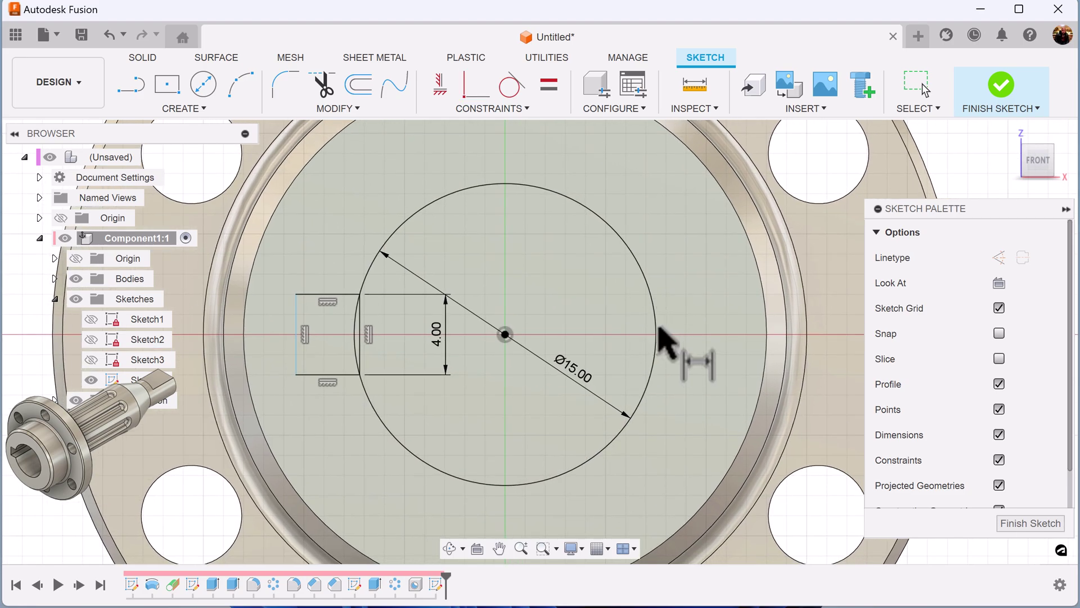
click(296, 325)
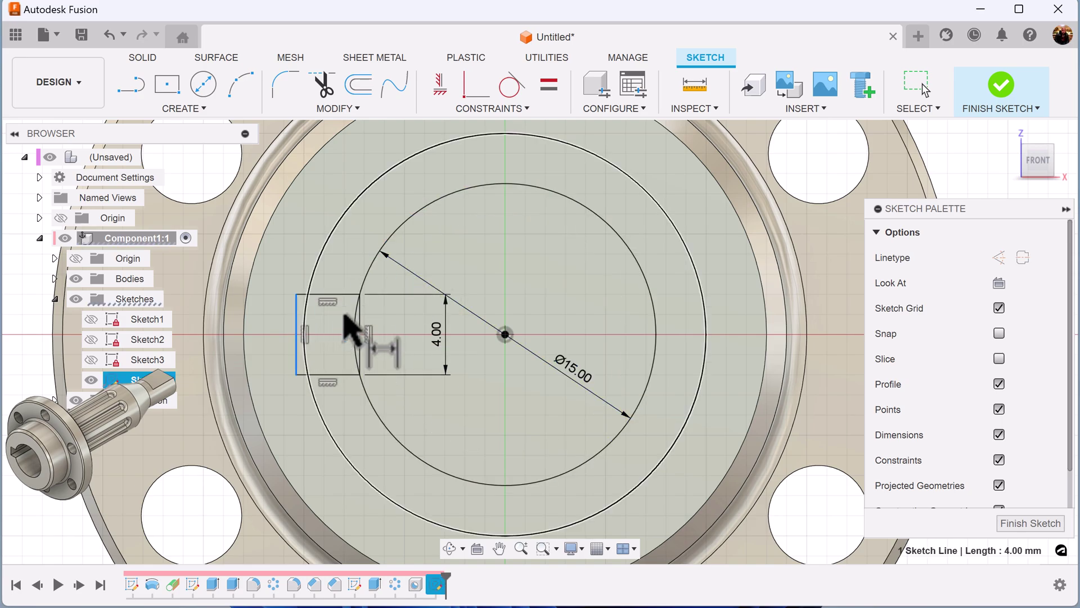
right_click(657, 332)
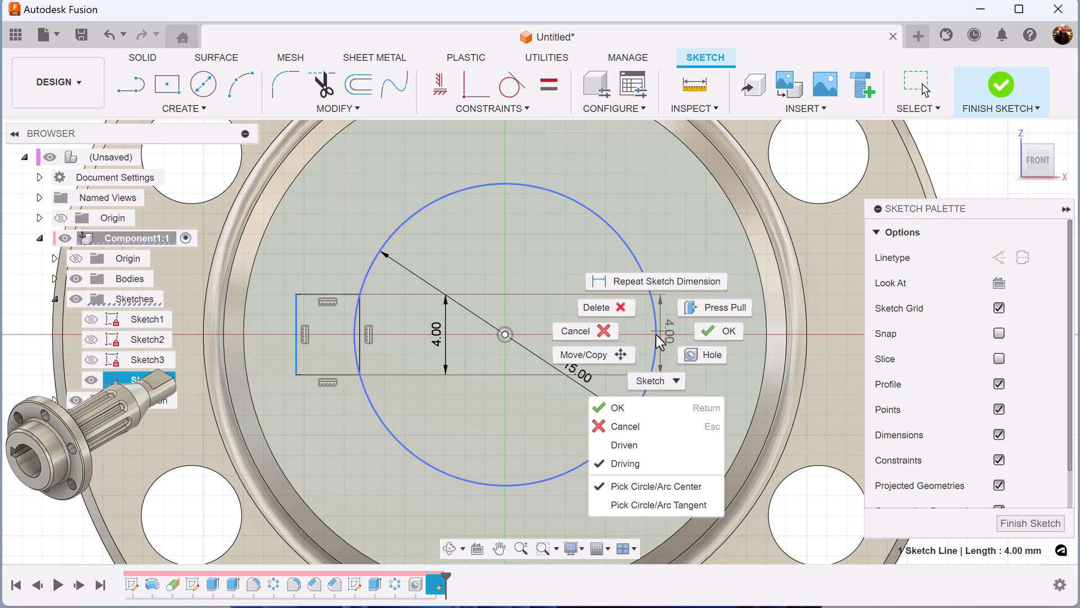
click(669, 513)
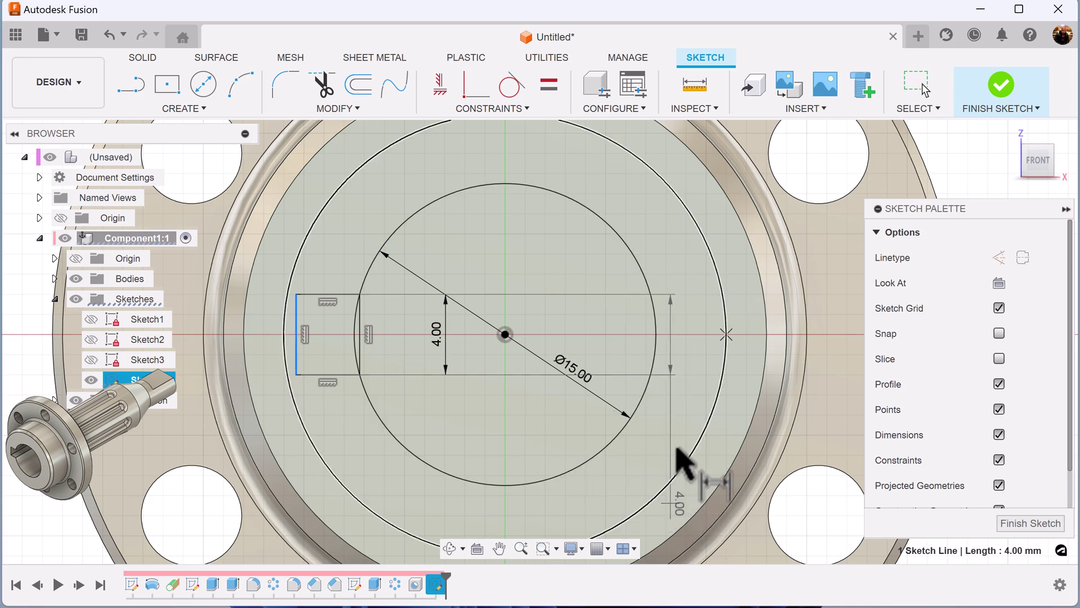
click(654, 336)
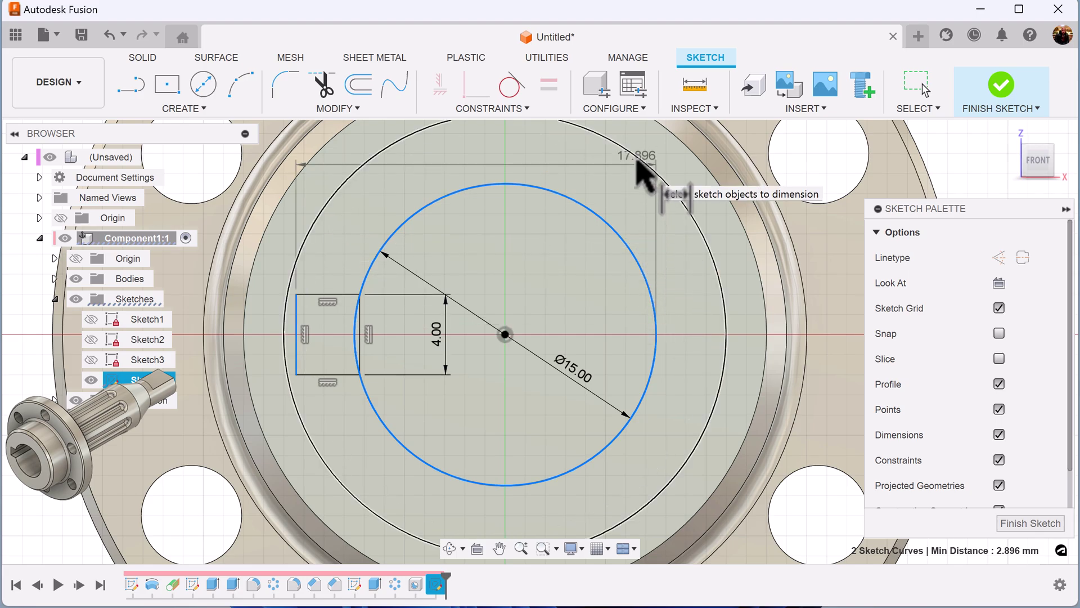
click(574, 176)
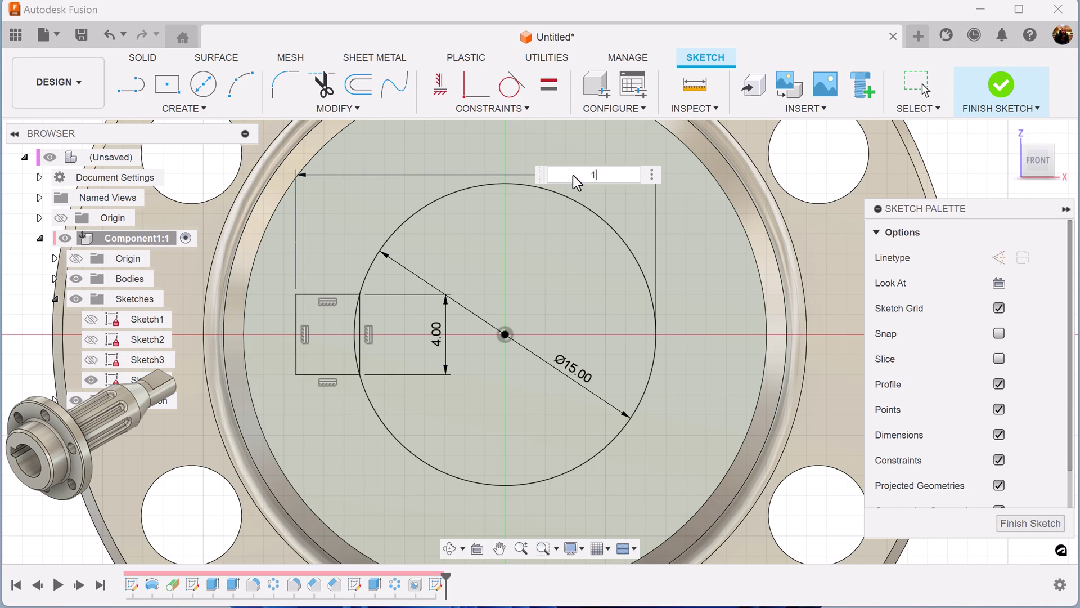
text(17.5)
key(Return)
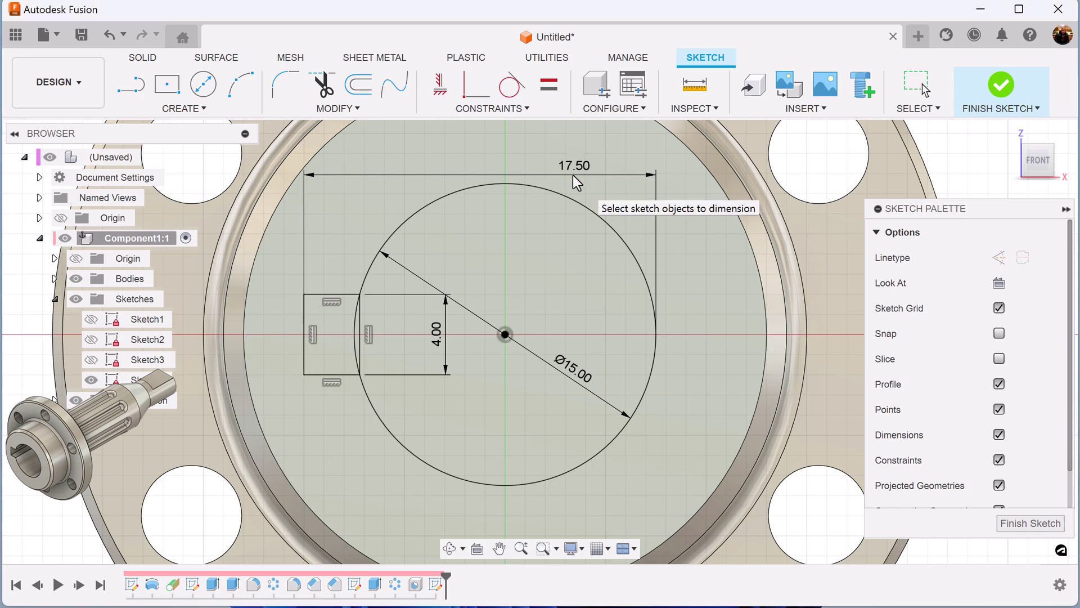
click(1031, 523)
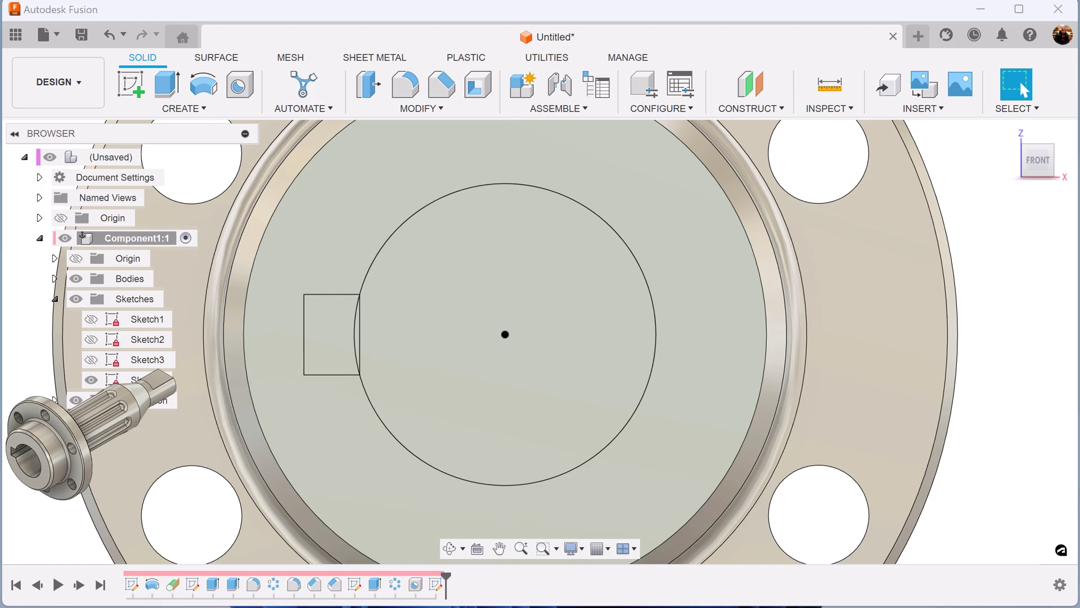
Step: Extrude the circle and the key-slot rectangle profiles -13 mm into the boss as a cut
scroll(1034, 341, up, 1)
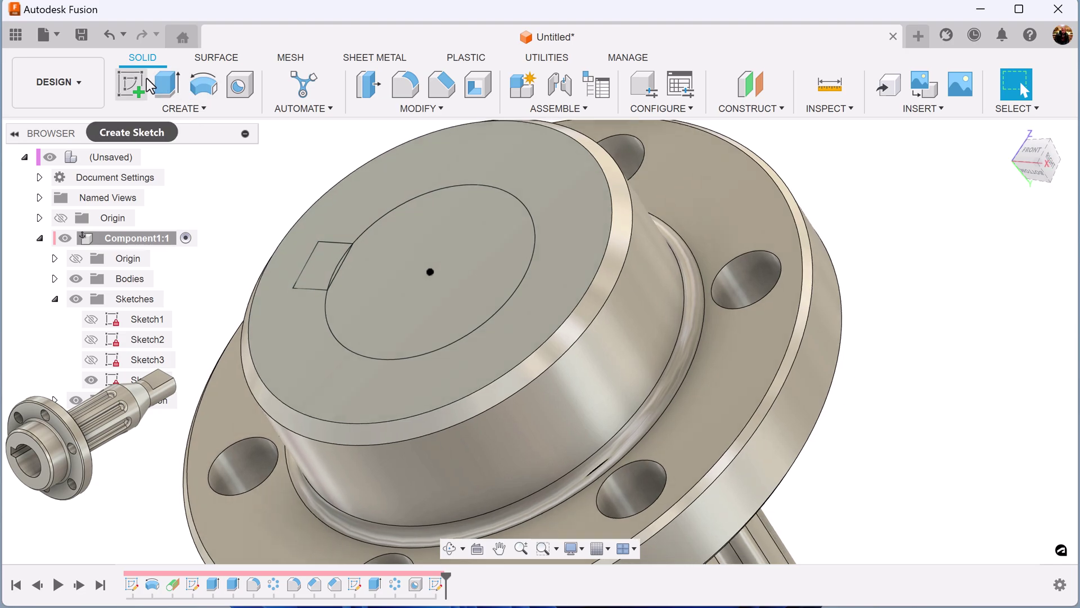
click(167, 84)
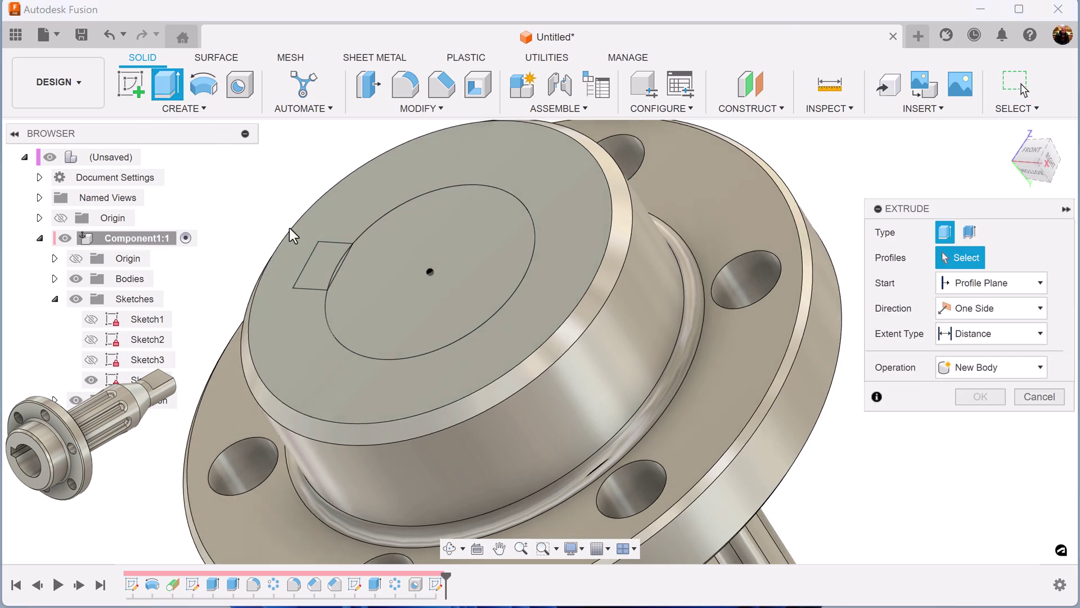
click(316, 267)
click(420, 334)
scroll(383, 296, up, 3)
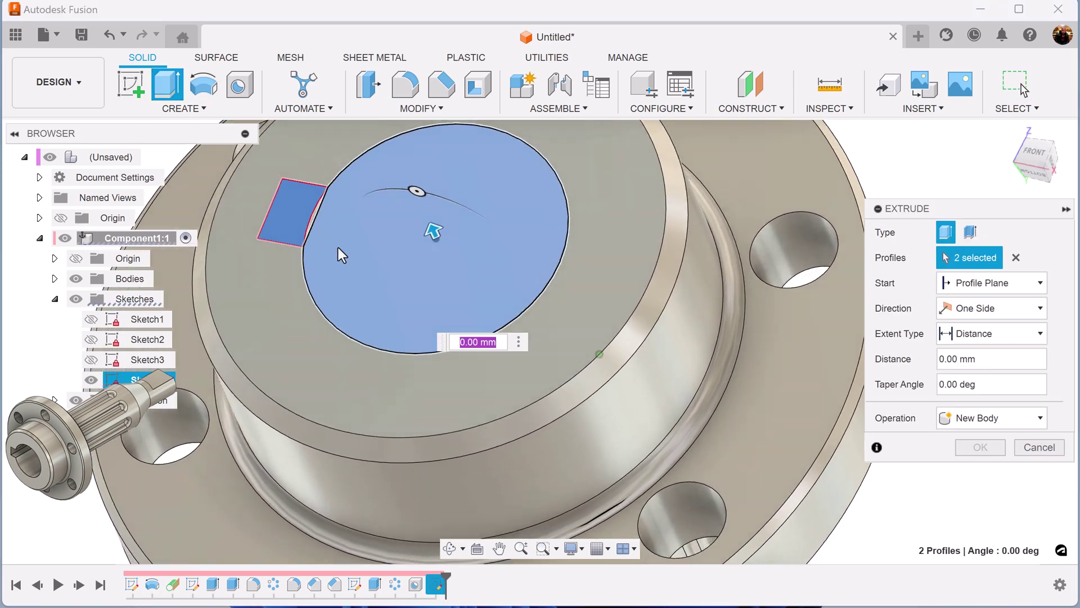
click(330, 226)
shift+middle_drag(477, 326, 652, 354)
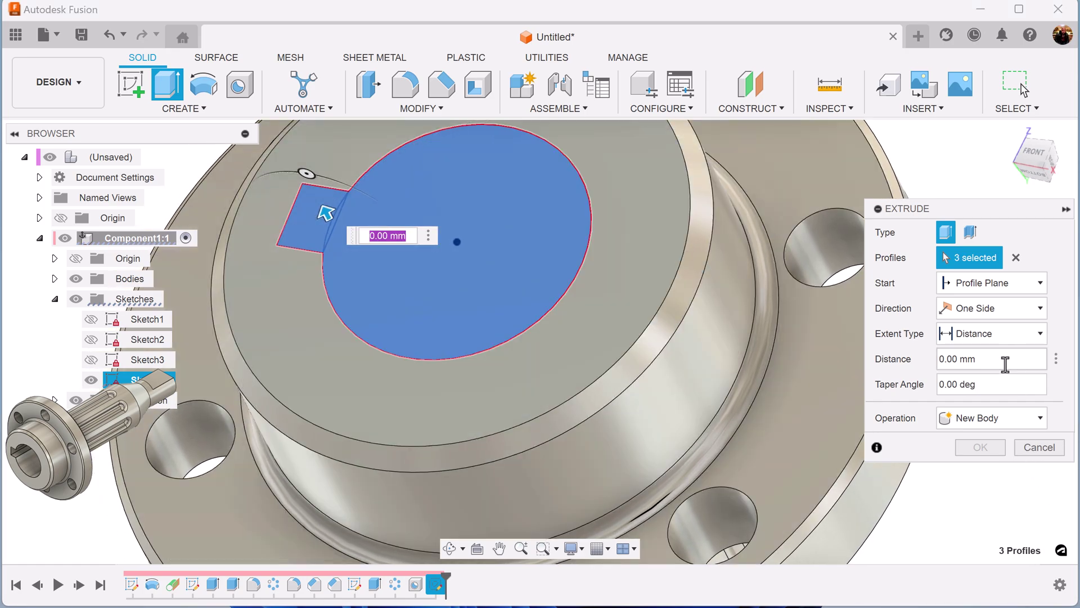
text(-13)
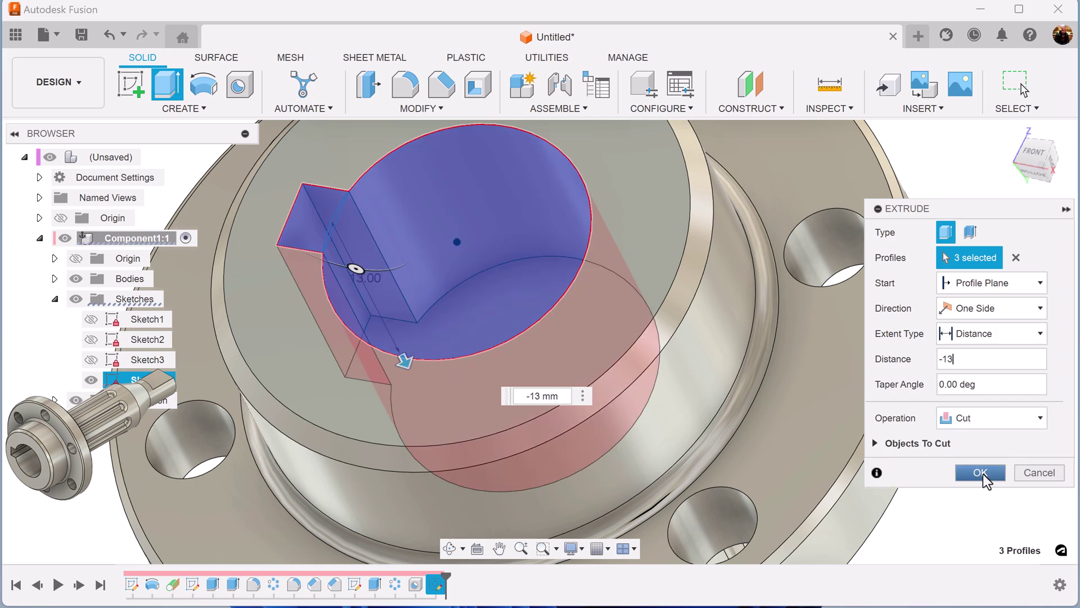
click(985, 472)
Step: Fillet all faces and edges of the whole body with a constant 0.1 mm radius and return to the home view
scroll(973, 468, down, 10)
shift+middle_drag(910, 302, 777, 344)
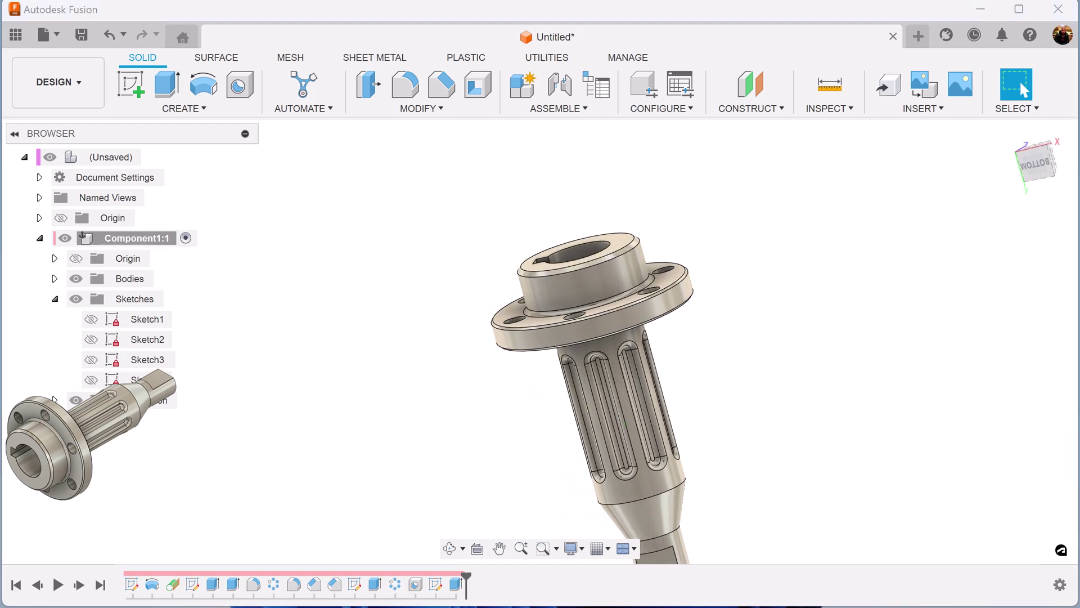
shift+middle_drag(740, 475, 619, 214)
click(405, 84)
drag(381, 174, 713, 511)
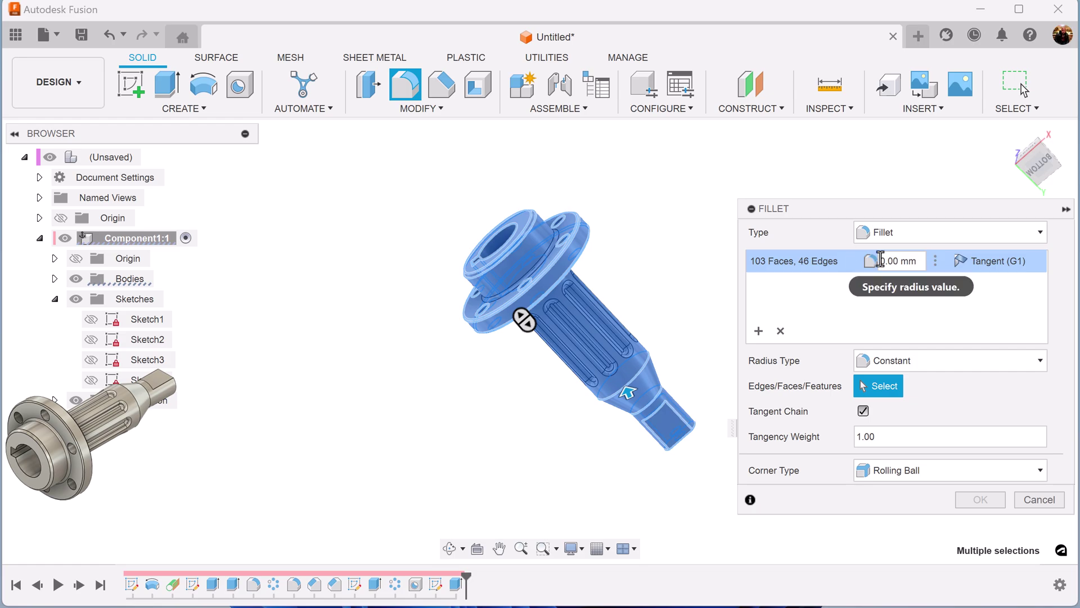
click(921, 259)
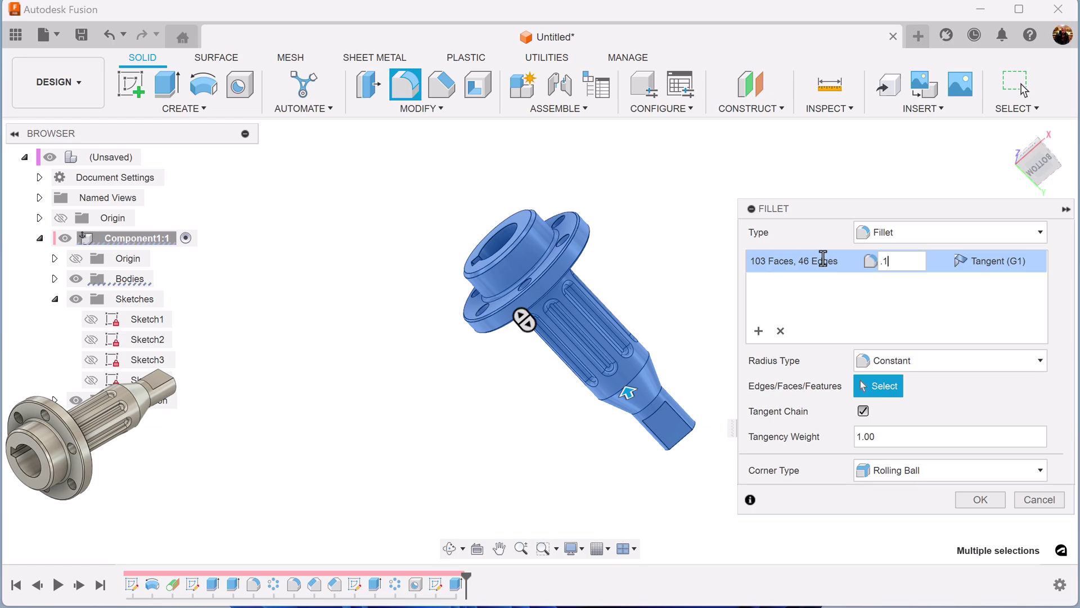
click(986, 503)
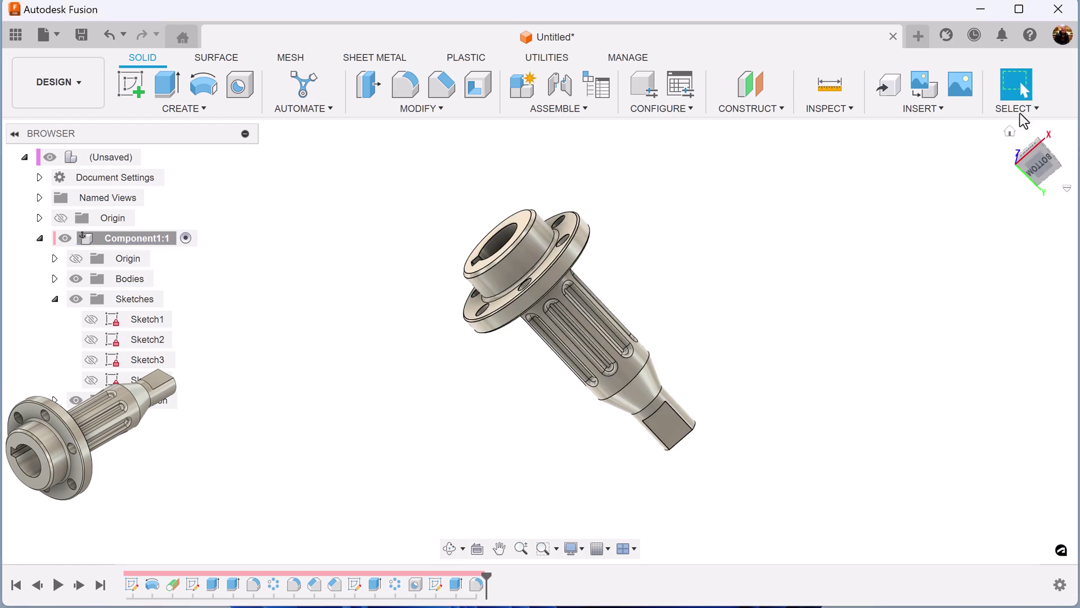
click(1010, 131)
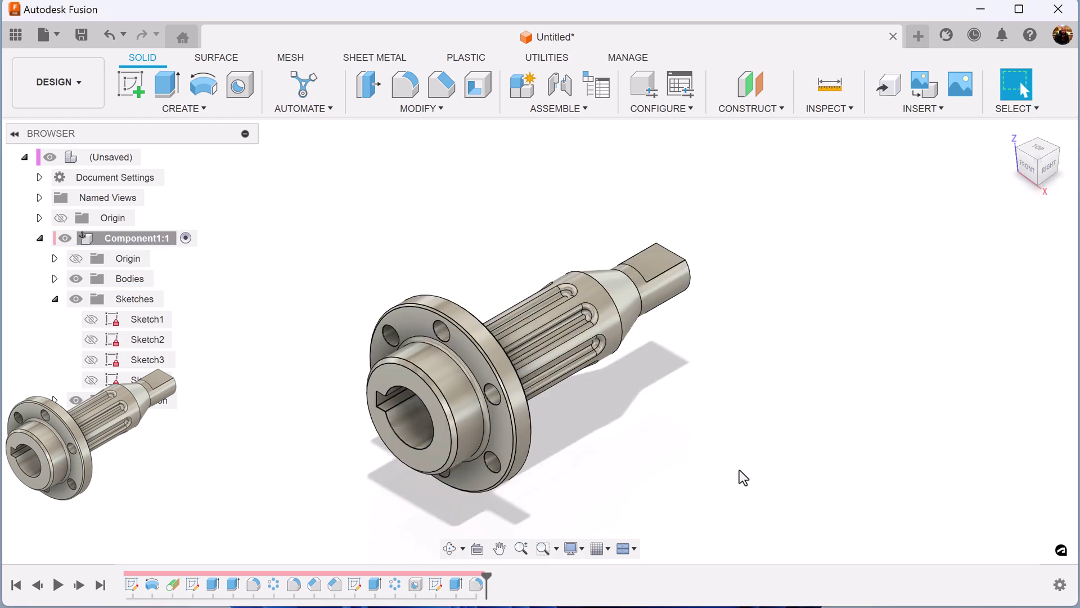
middle_drag(760, 475, 753, 436)
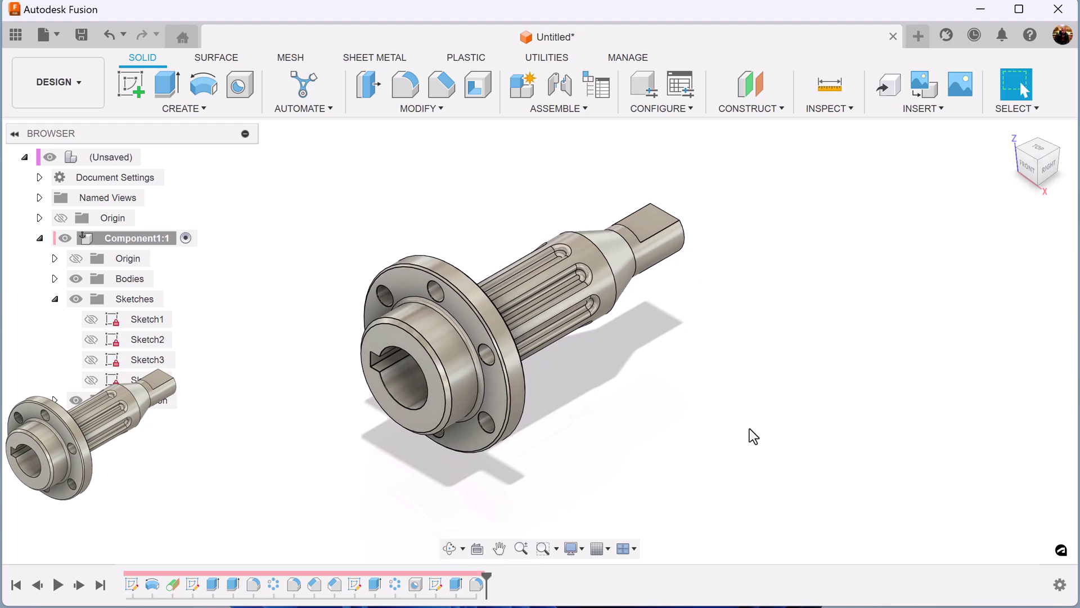